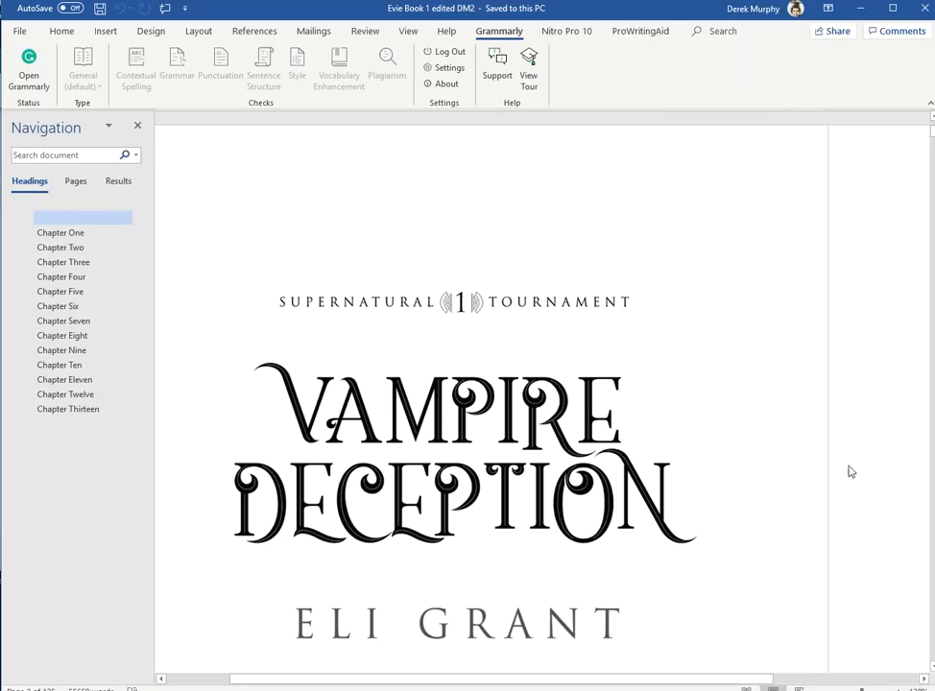
Step: Narrow the Navigation pane, then start Grammarly on the manuscript and widen its pane
{"action": "left_click", "coordinate": [157, 381]}
{"action": "left_click_drag", "start_coordinate": [149, 380], "coordinate": [114, 380]}
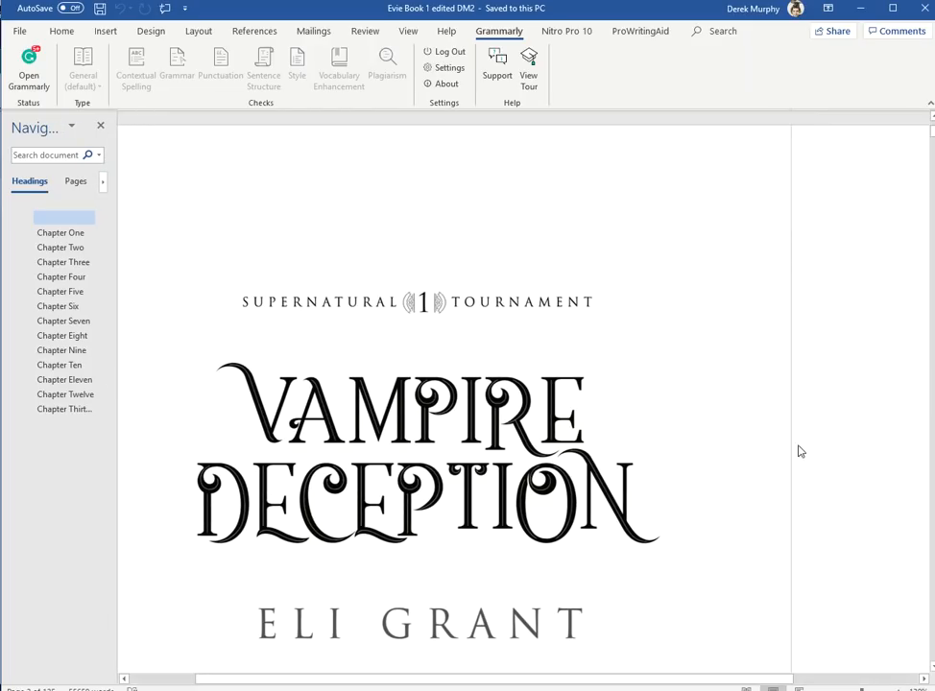
{"action": "left_click_drag", "start_coordinate": [790, 679], "coordinate": [866, 678]}
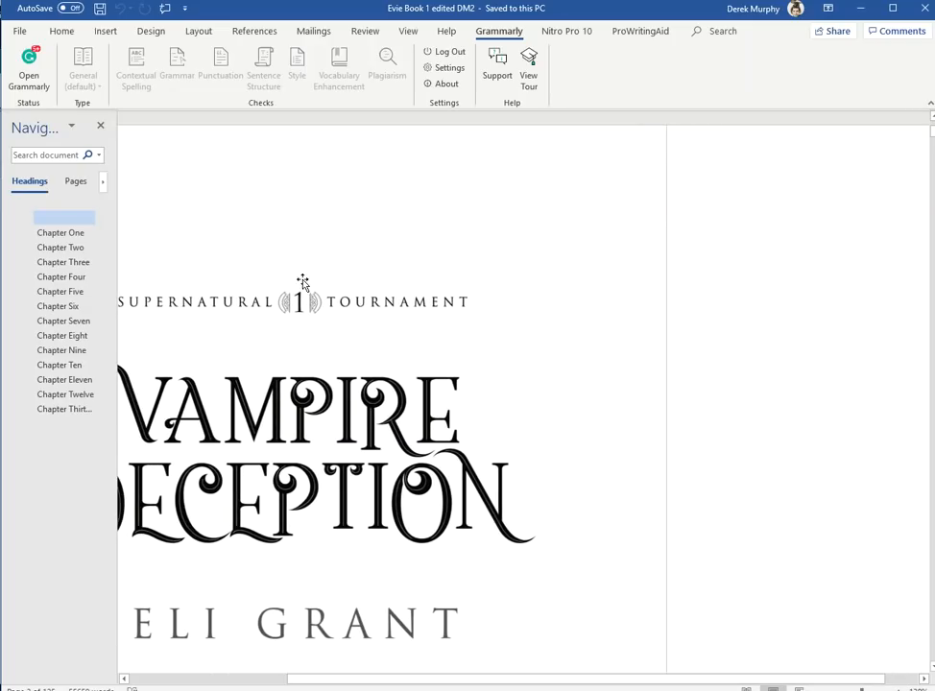
{"action": "left_click", "coordinate": [29, 65]}
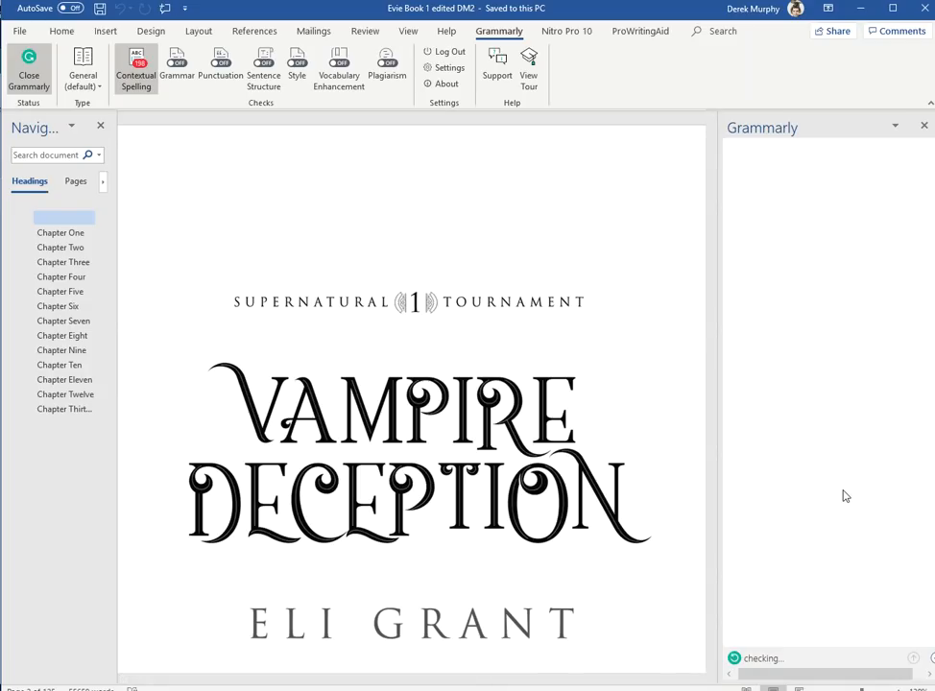
{"action": "mouse_move", "coordinate": [844, 677]}
{"action": "left_mouse_down"}
{"action": "mouse_move", "coordinate": [871, 676]}
{"action": "mouse_move", "coordinate": [852, 676]}
{"action": "left_mouse_up"}
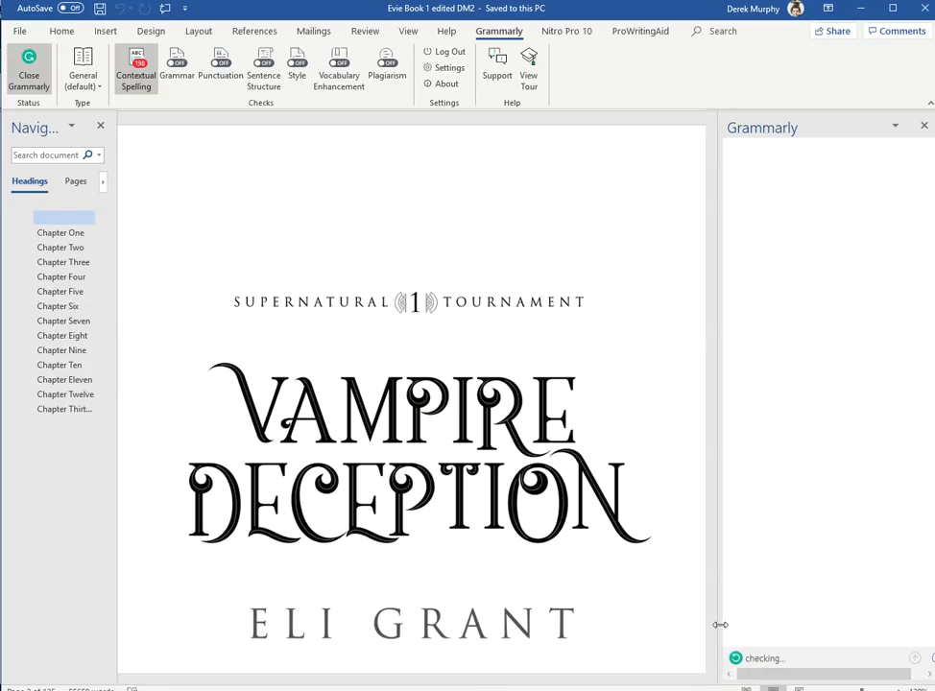
{"action": "left_click_drag", "start_coordinate": [702, 625], "coordinate": [692, 622]}
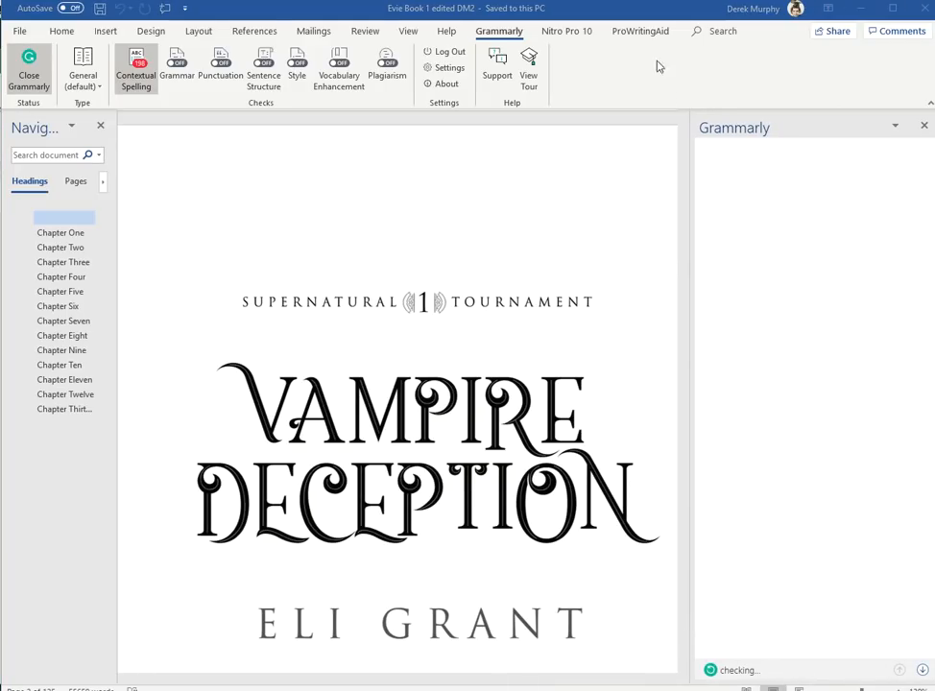
{"action": "left_click", "coordinate": [608, 14]}
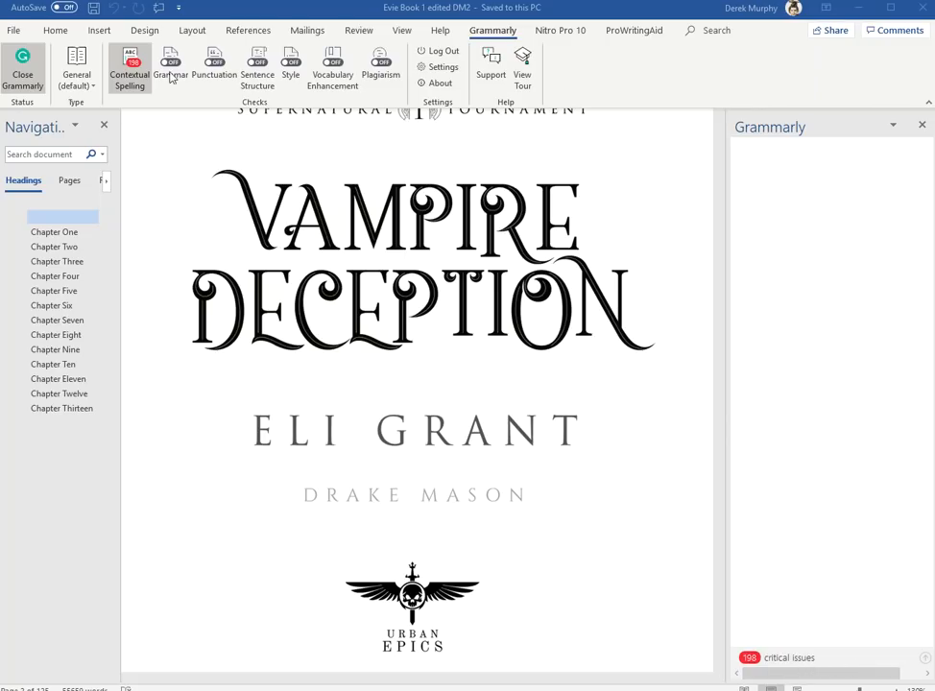
Step: Set Grammarly's document type to the creative type Novel, with Contextual Spelling as the only enabled check
{"action": "left_click", "coordinate": [129, 75]}
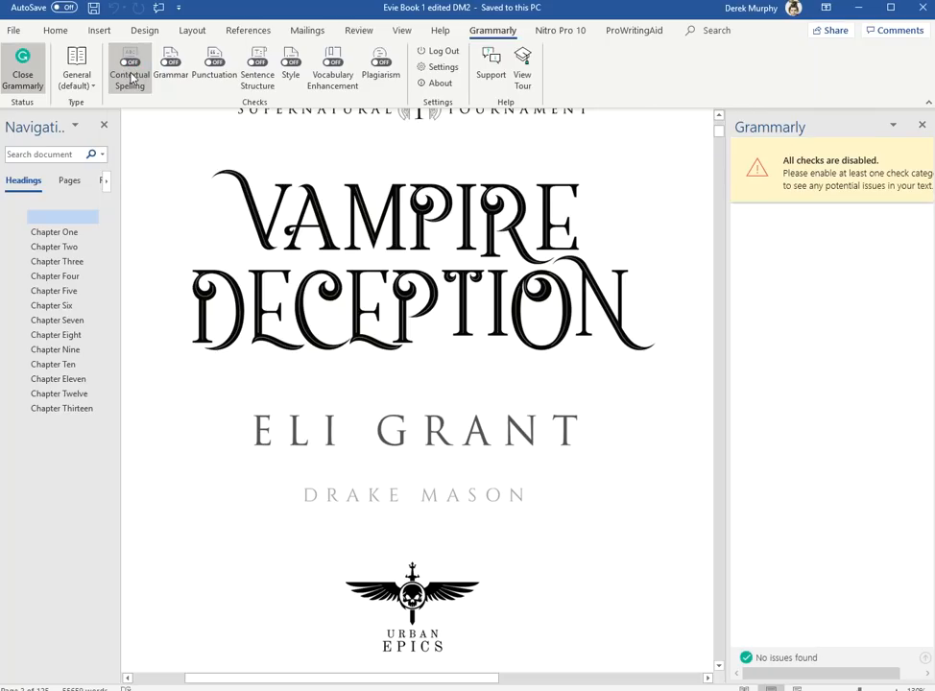
{"action": "left_click", "coordinate": [130, 74]}
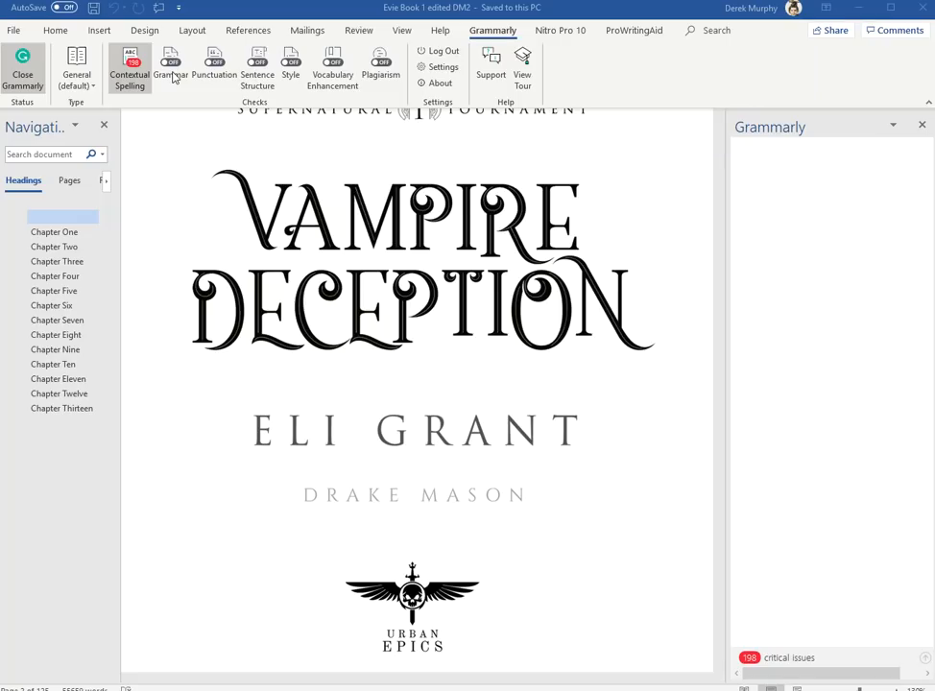
{"action": "left_click", "coordinate": [93, 87]}
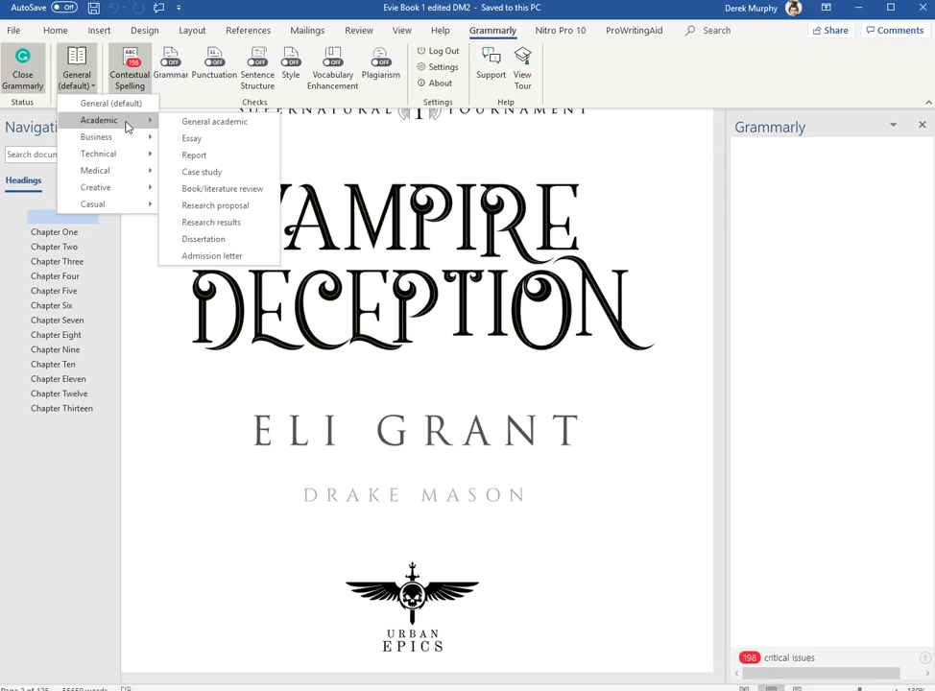
{"action": "mouse_move", "coordinate": [130, 144]}
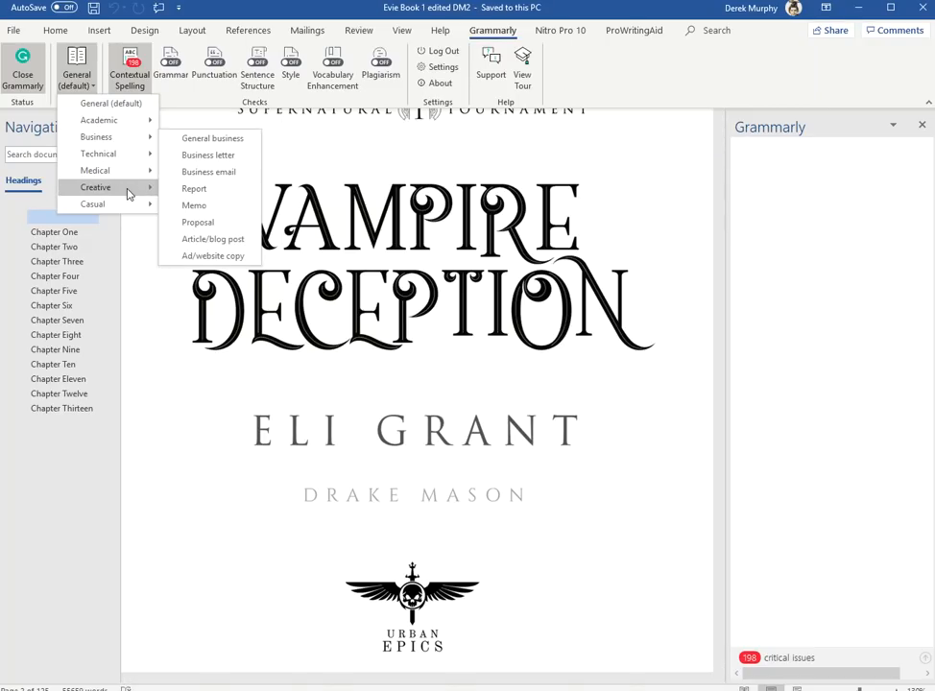
{"action": "mouse_move", "coordinate": [130, 189]}
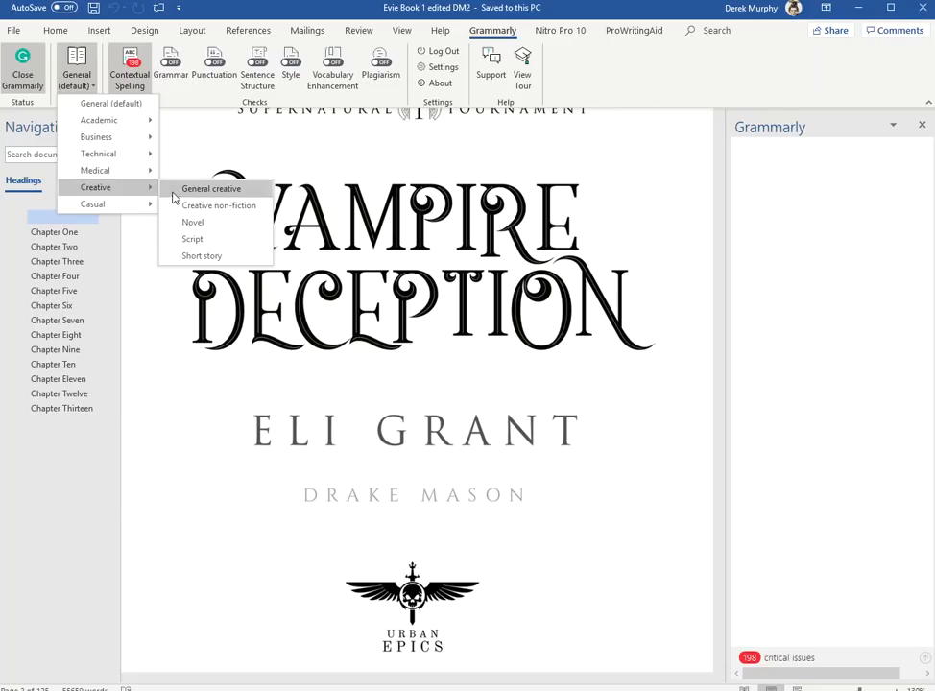
{"action": "left_click", "coordinate": [207, 229]}
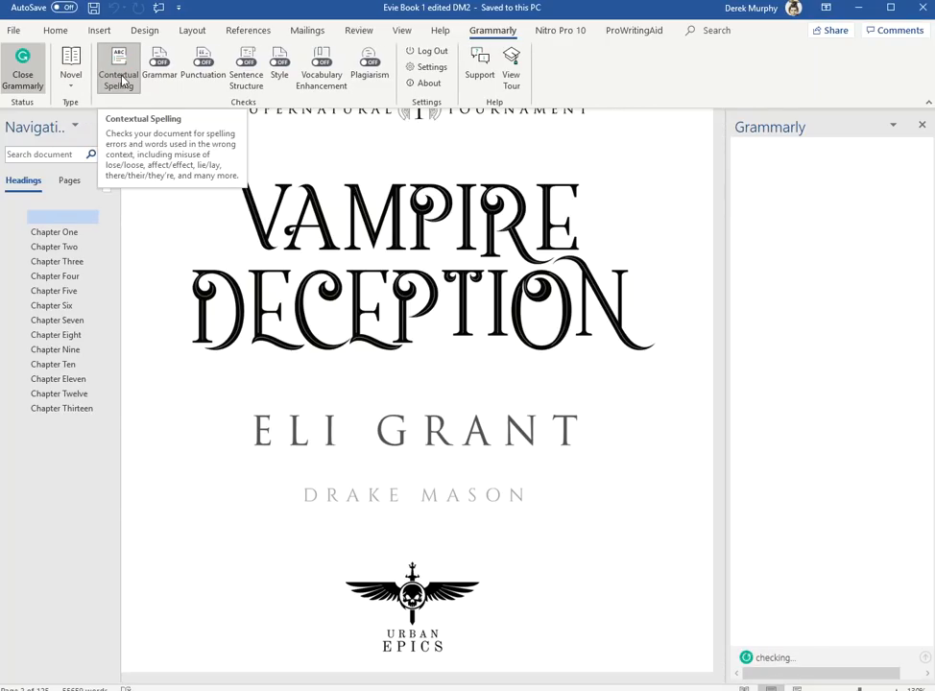
{"action": "left_click", "coordinate": [119, 77]}
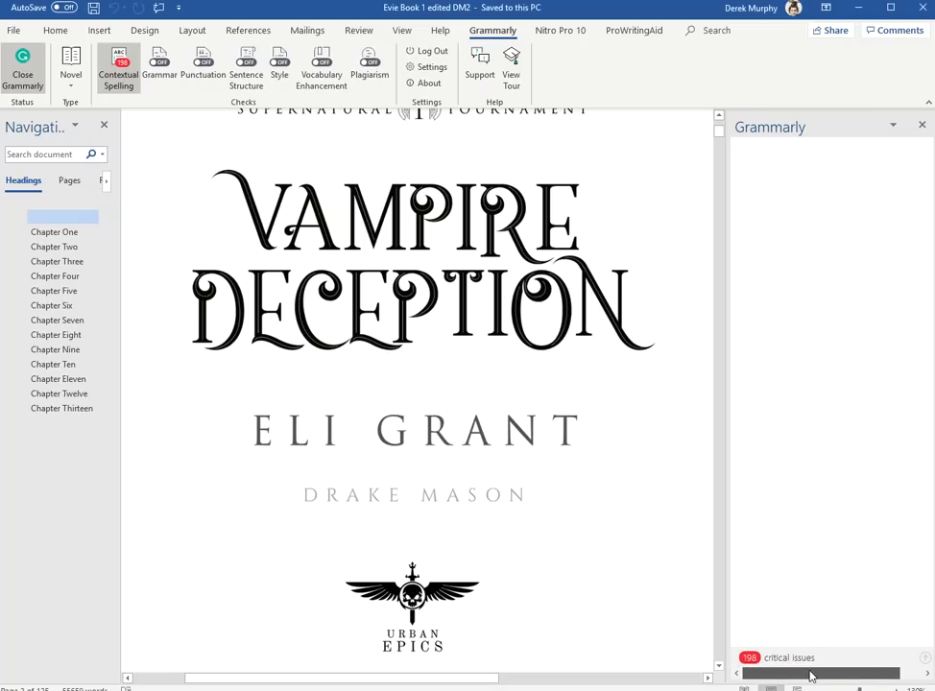
Step: Go to the first Grammarly issue in Chapter One and accept the hyphenated correction "two-inch"
{"action": "left_click_drag", "start_coordinate": [817, 678], "coordinate": [856, 678]}
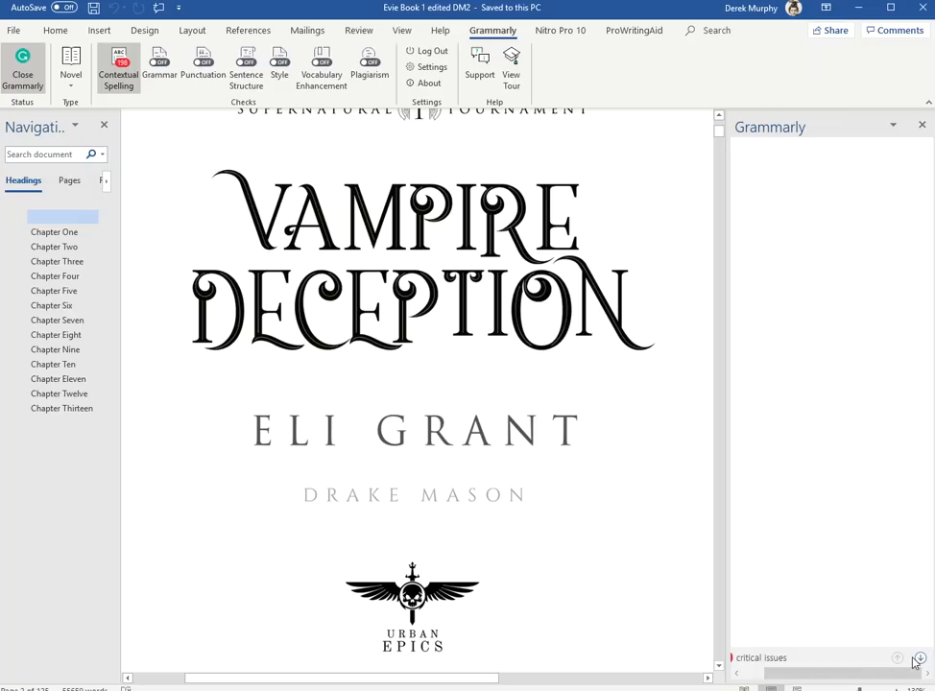
{"action": "left_click_drag", "start_coordinate": [787, 675], "coordinate": [758, 676]}
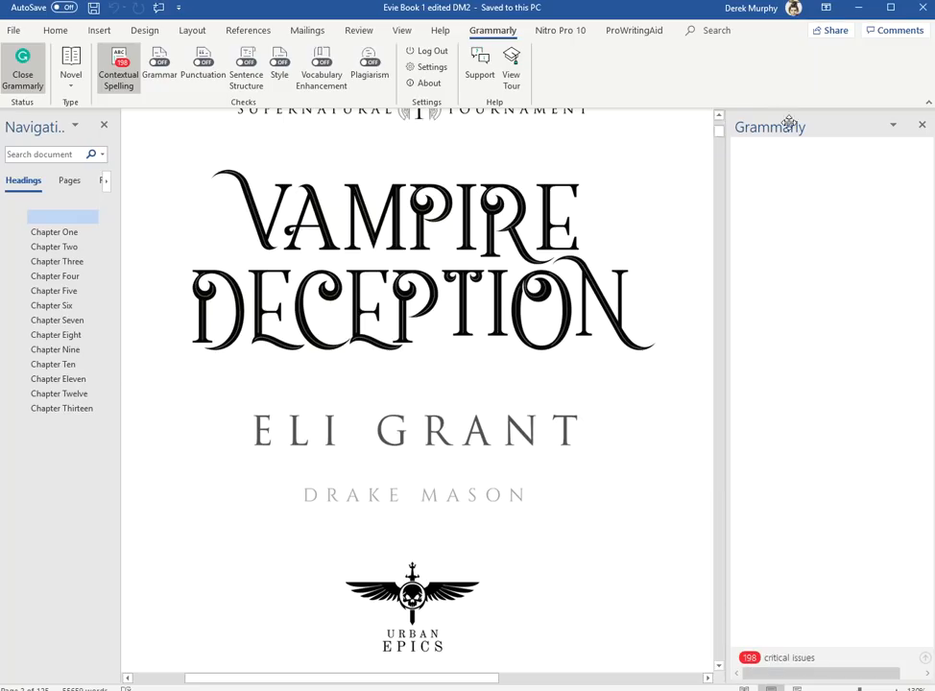
{"action": "left_click", "coordinate": [892, 127]}
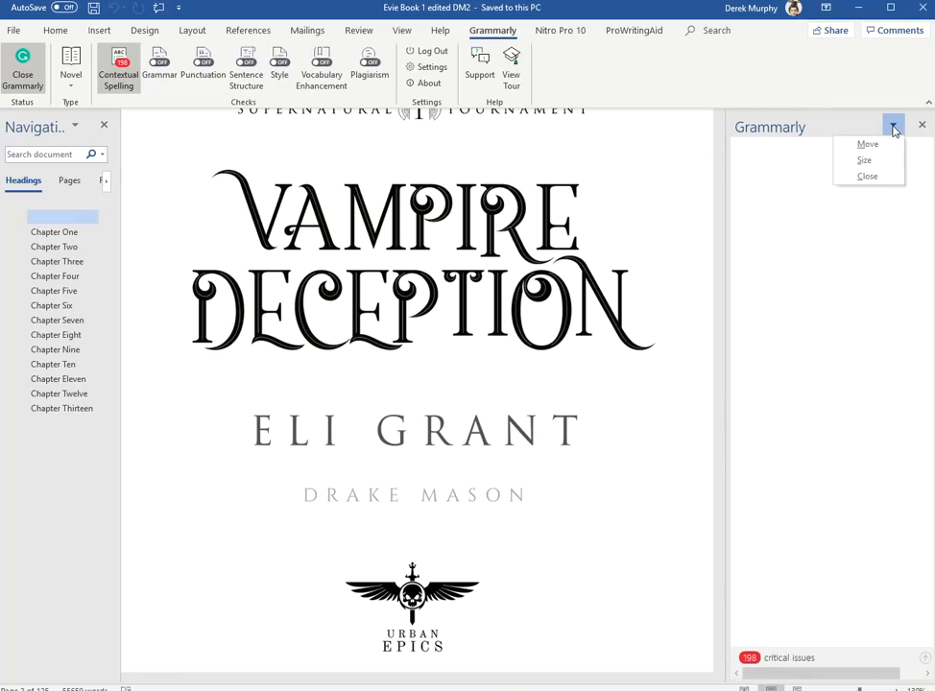
{"action": "left_click", "coordinate": [893, 131]}
{"action": "left_click", "coordinate": [927, 673]}
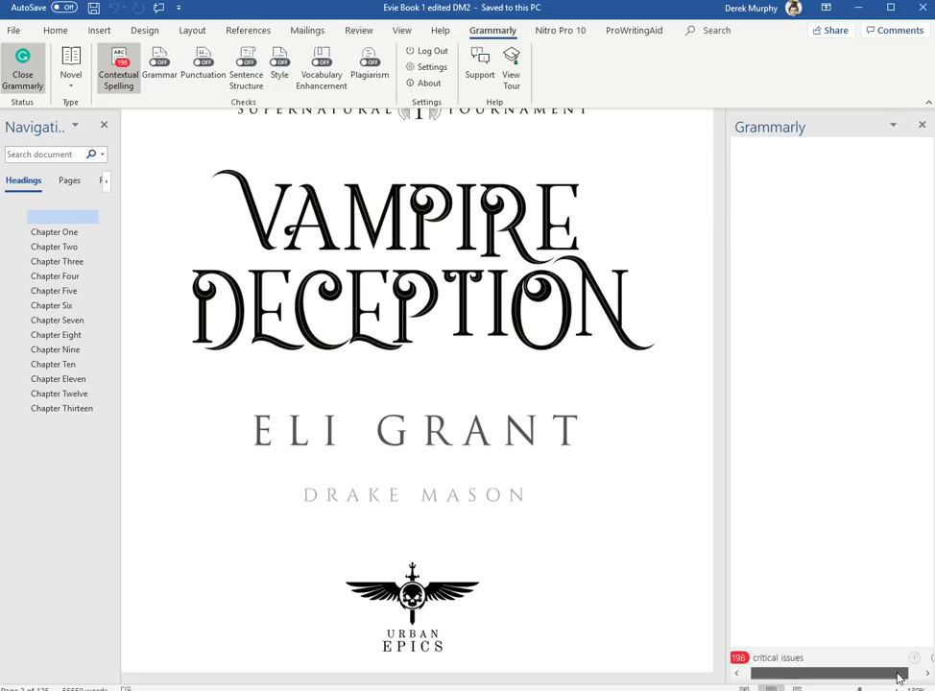
{"action": "left_click", "coordinate": [920, 659]}
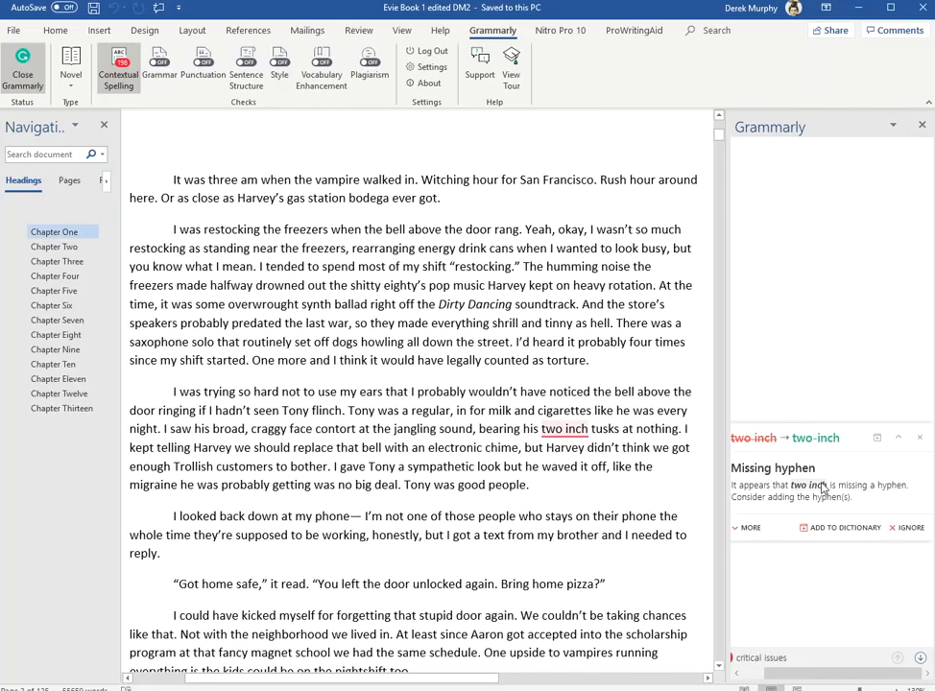
{"action": "left_click", "coordinate": [562, 430]}
{"action": "key", "text": "BackSpace"}
{"action": "left_click", "coordinate": [811, 442]}
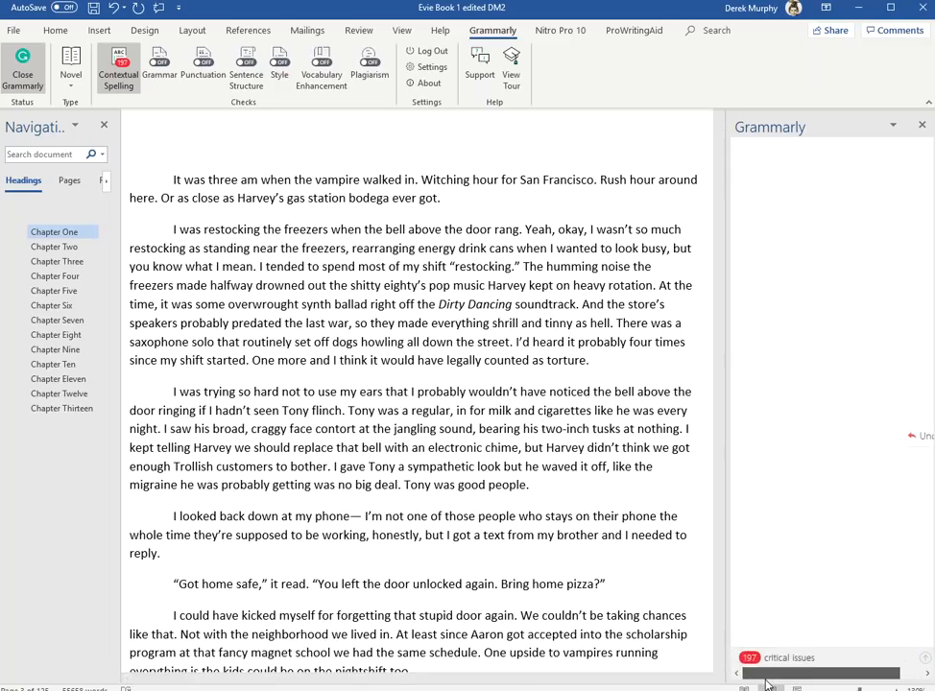
Step: Accept Grammarly's next two corrections in Chapter One, changing "nightshift" to "night shift" and hyphenating "forty-year-old"
{"action": "left_click_drag", "start_coordinate": [772, 680], "coordinate": [829, 681]}
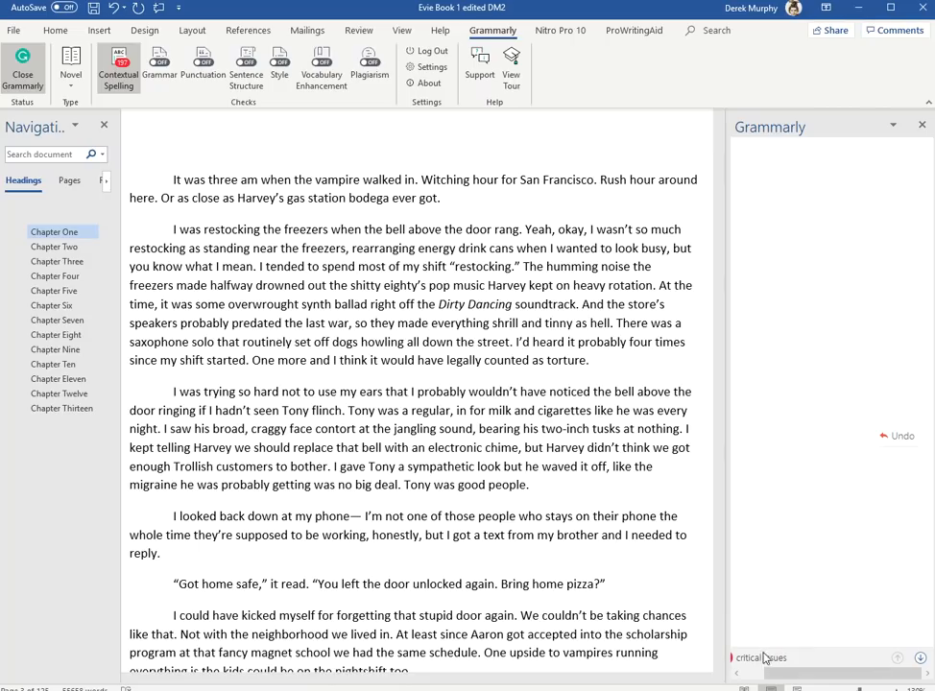
{"action": "left_click", "coordinate": [920, 658]}
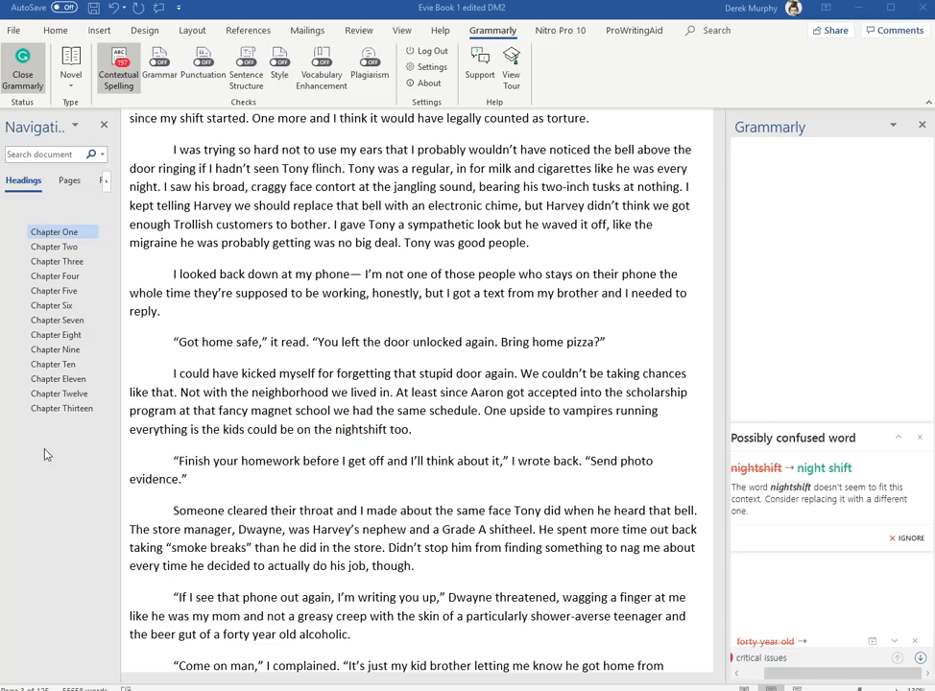
{"action": "left_click", "coordinate": [816, 474]}
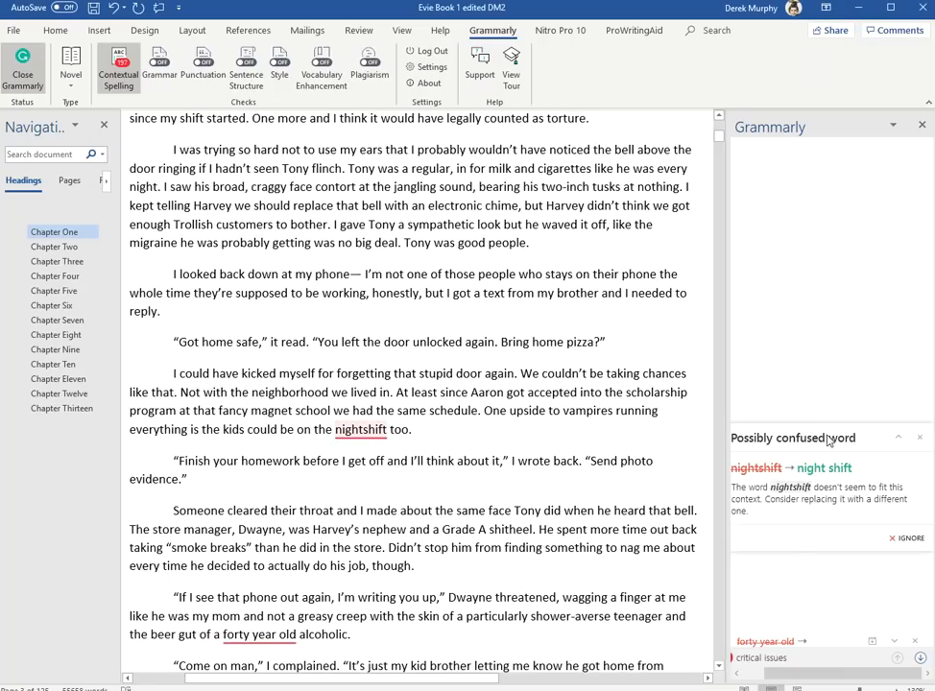
{"action": "left_click", "coordinate": [823, 474]}
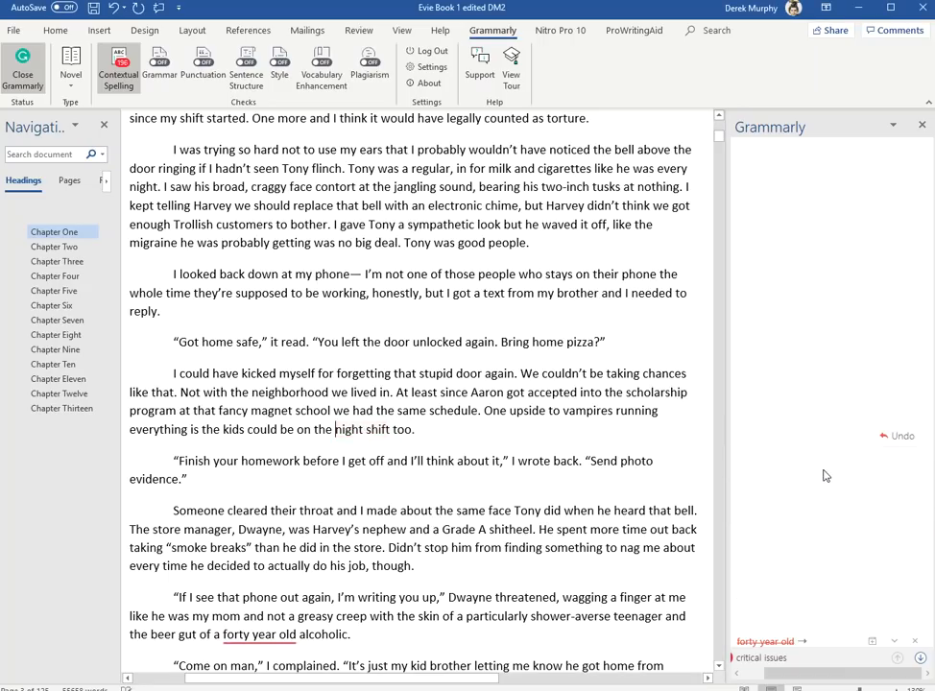
{"action": "left_click", "coordinate": [920, 658]}
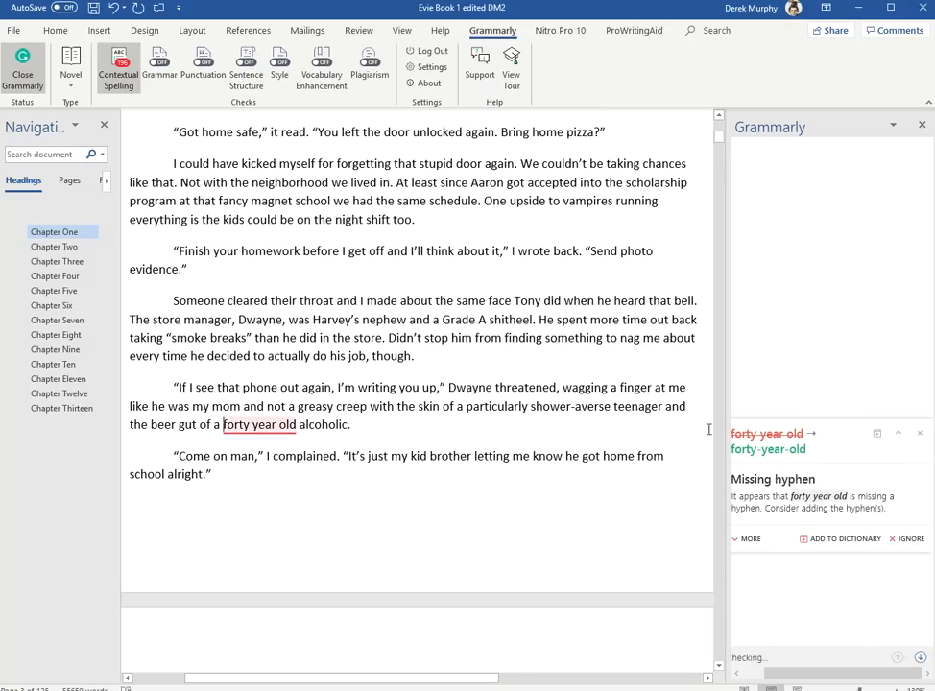
{"action": "left_click", "coordinate": [768, 504]}
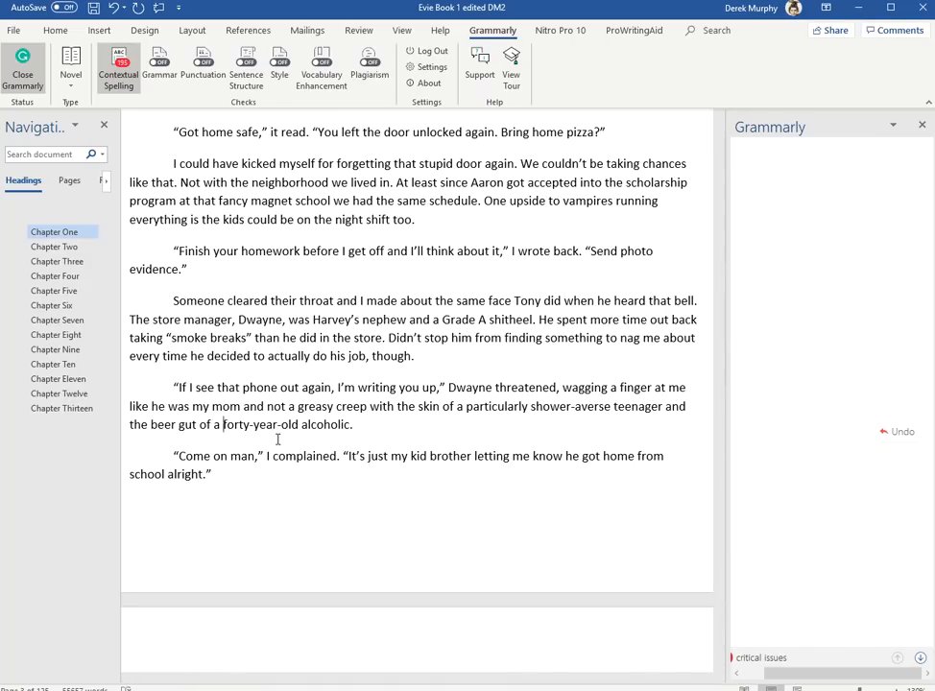
Step: Add the unknown word "fangbanger" to the Grammarly dictionary and correct "sea side" to "seaside" at the following issue
{"action": "left_click", "coordinate": [920, 657]}
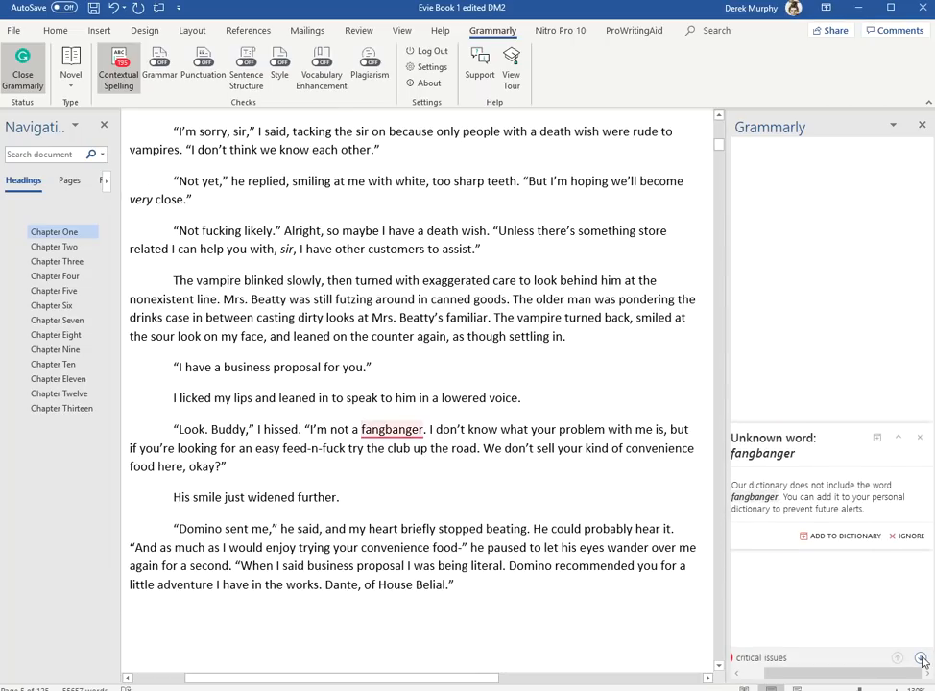
{"action": "left_click", "coordinate": [841, 537]}
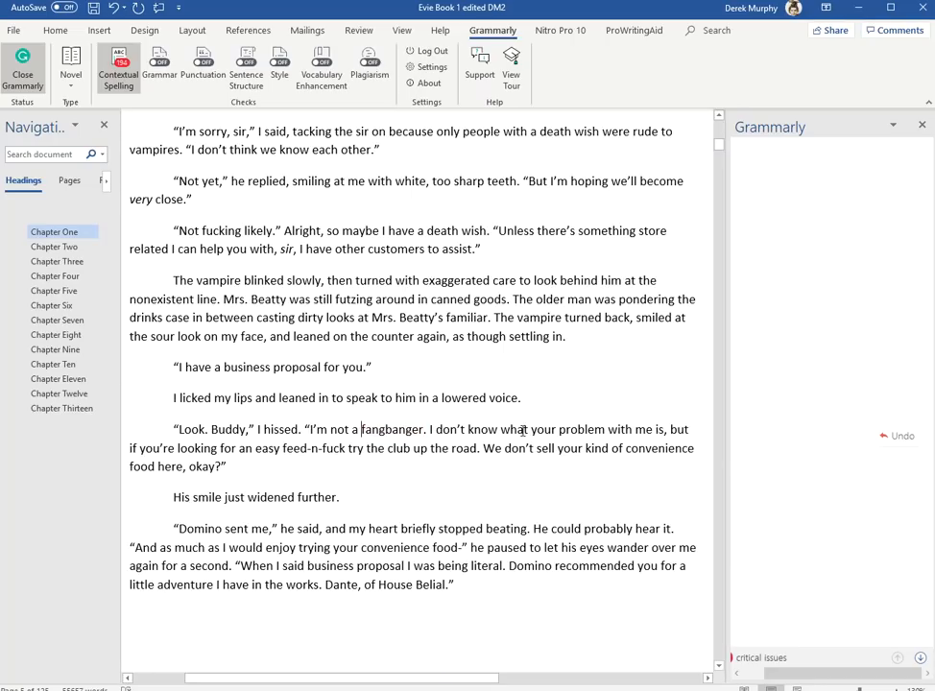
{"action": "left_click", "coordinate": [920, 660]}
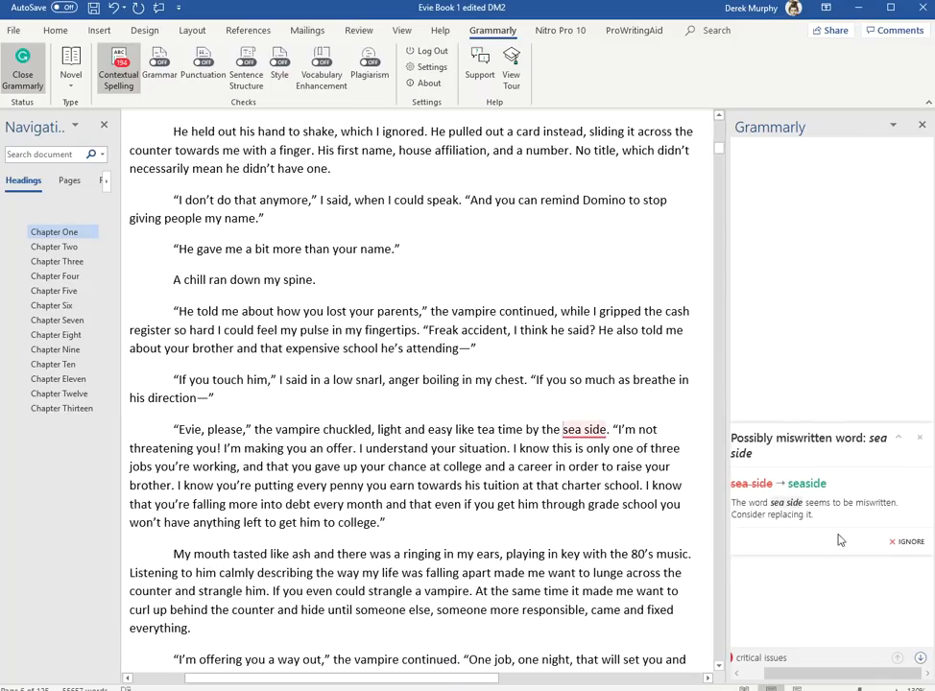
{"action": "left_click", "coordinate": [812, 484]}
Step: Accept the hyphenated correction "burn-scarred" and add the unknown word "dickleech" to the Grammarly dictionary
{"action": "left_click", "coordinate": [918, 658]}
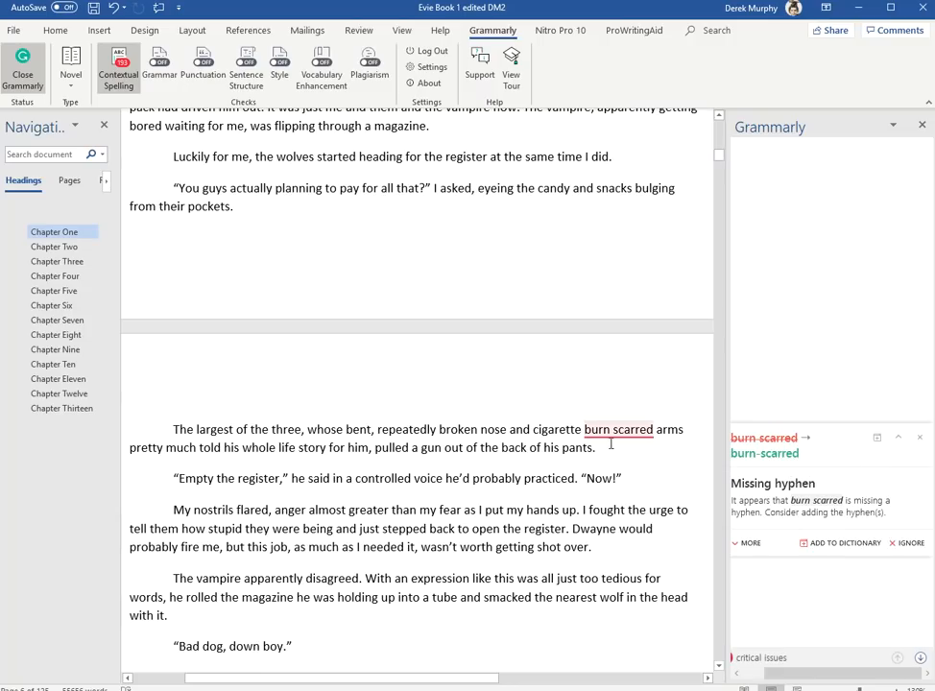
{"action": "left_click", "coordinate": [759, 457]}
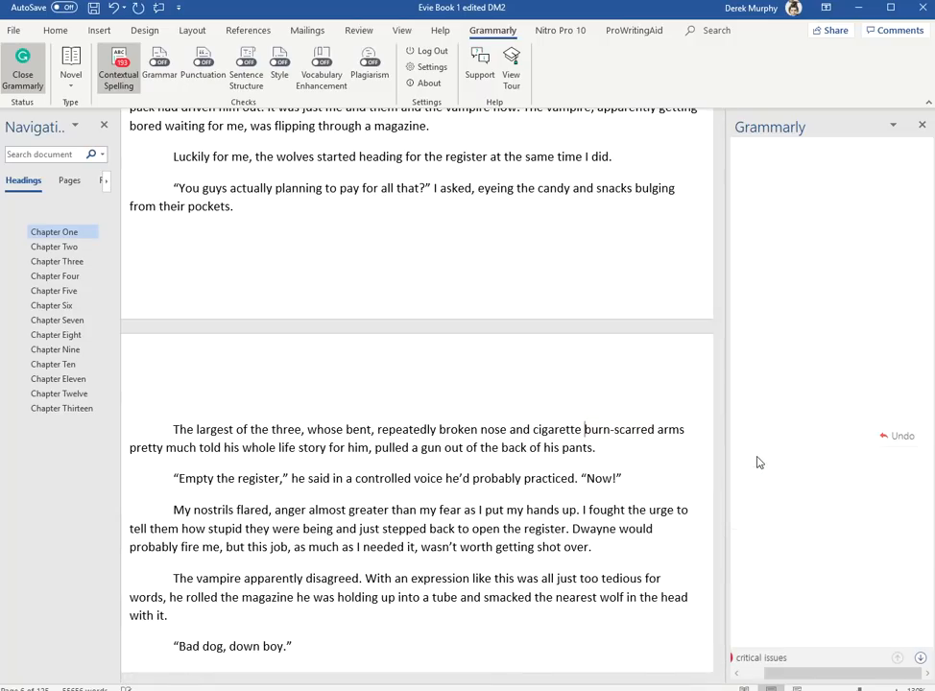
{"action": "left_click", "coordinate": [919, 658]}
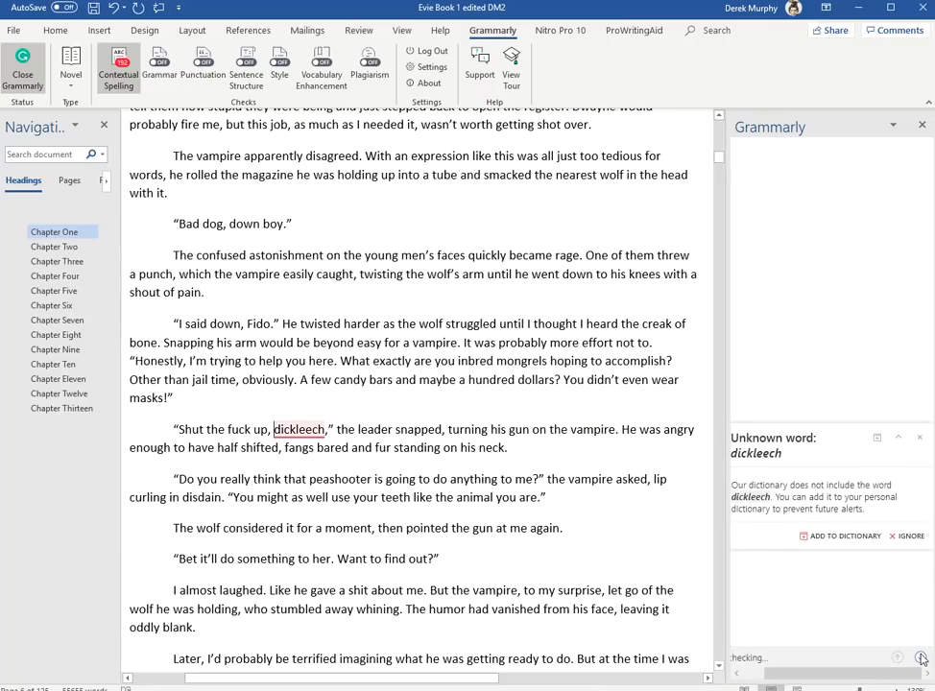
{"action": "left_click", "coordinate": [841, 535]}
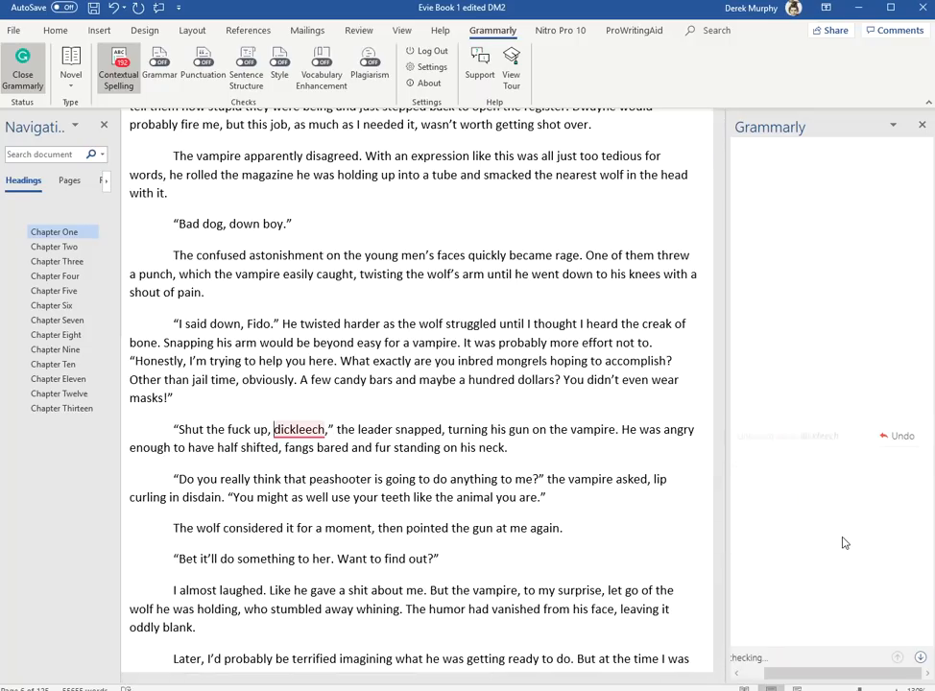
Step: Accept the next two corrections in Chapter Two, hyphenating "head-shaped" and joining "lock up" into "lockup"
{"action": "left_click", "coordinate": [919, 657]}
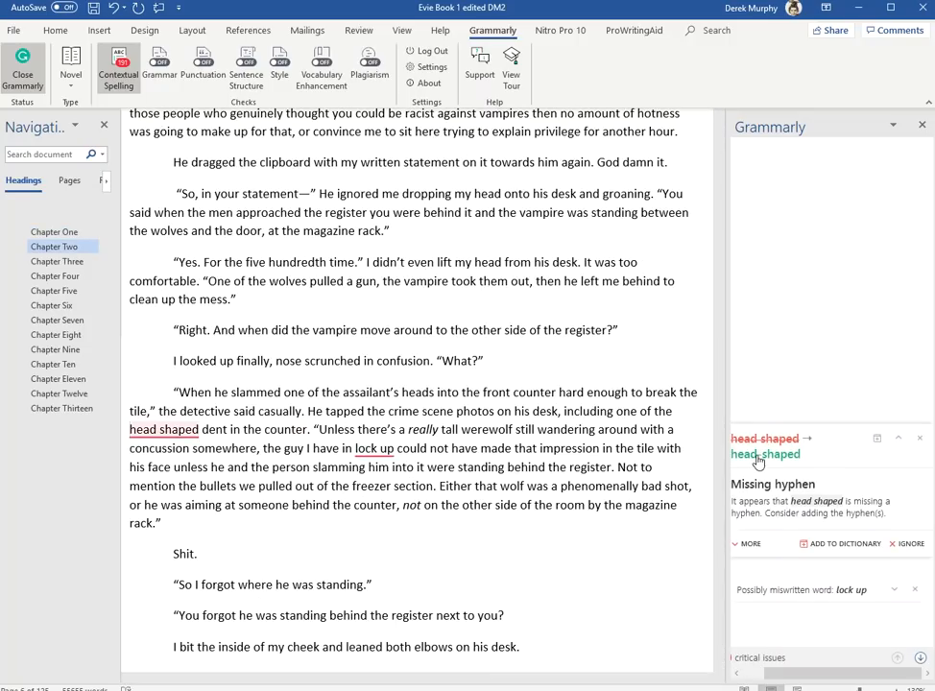
{"action": "left_click", "coordinate": [759, 462]}
{"action": "left_click", "coordinate": [919, 658]}
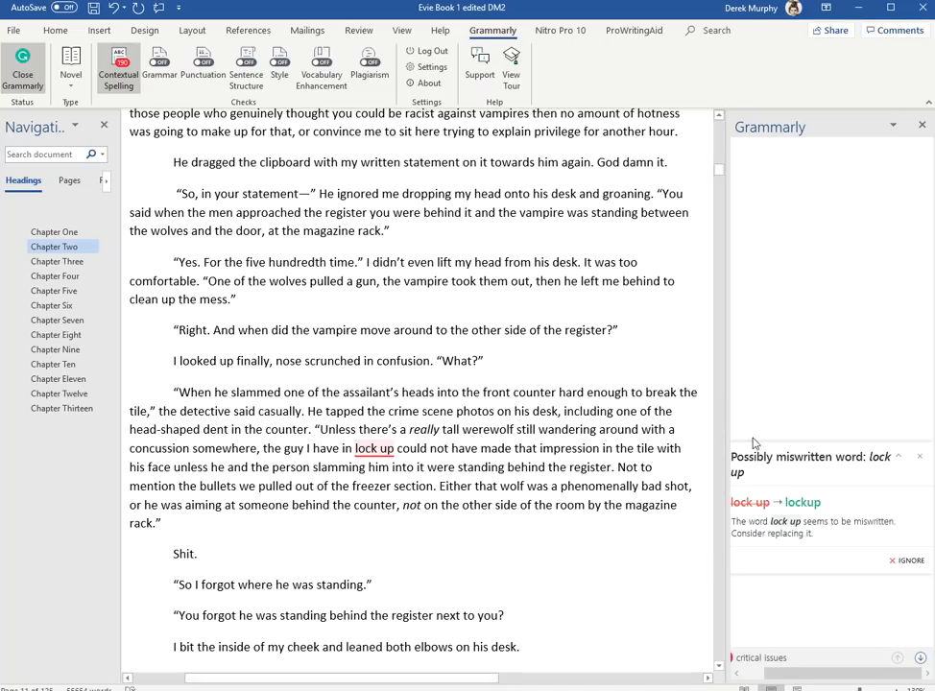
{"action": "left_click", "coordinate": [813, 509]}
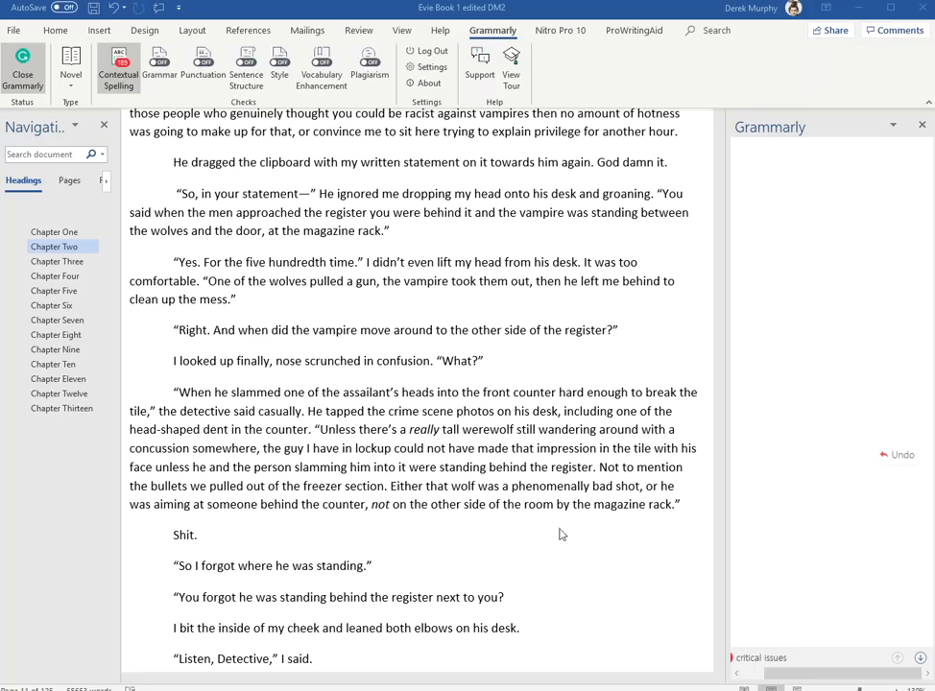
Step: Move on from the "lockup" correction in Chapter Two to Grammarly's next issues
{"action": "left_click", "coordinate": [920, 660]}
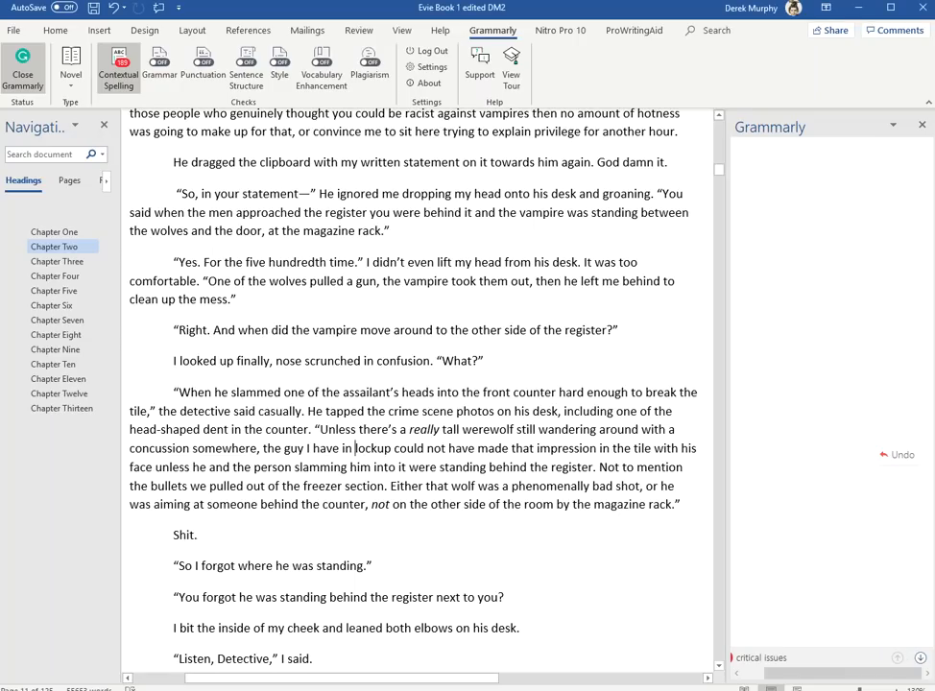
{"action": "left_click", "coordinate": [919, 660]}
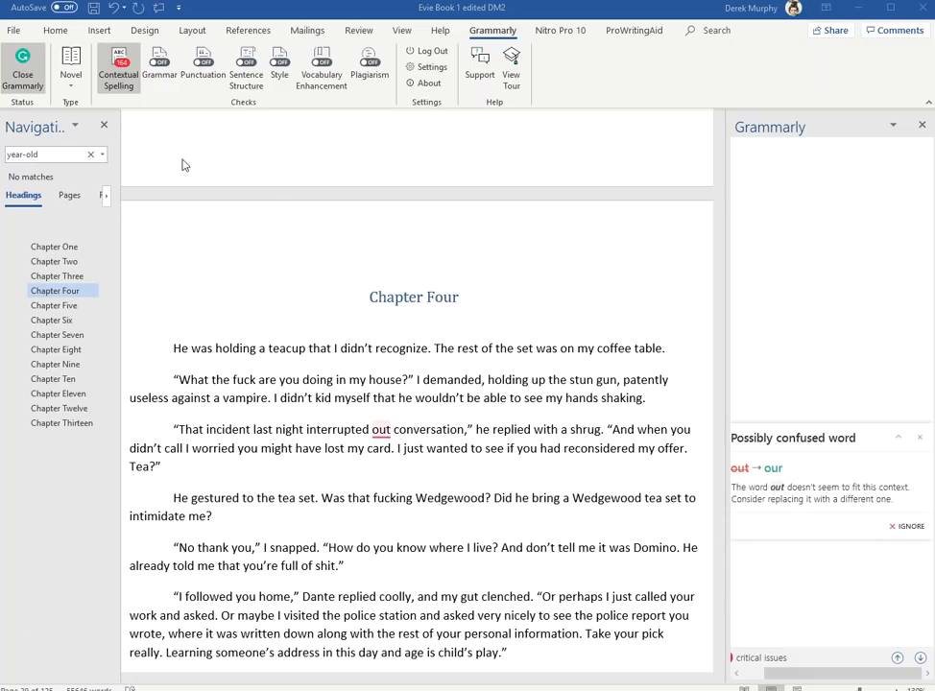
Step: Bring the Notepad window over the manuscript, highlight its note "six-year-old", and move the window back out of view
{"action": "left_click_drag", "start_coordinate": [0, 197], "coordinate": [298, 263]}
{"action": "left_click_drag", "start_coordinate": [219, 286], "coordinate": [125, 285]}
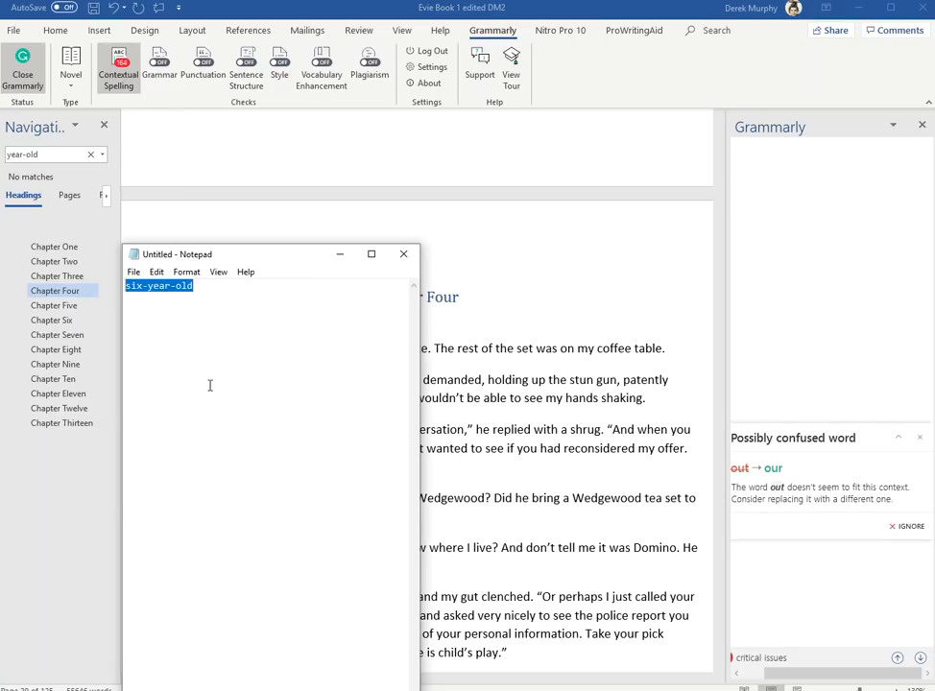
{"action": "left_click", "coordinate": [215, 297]}
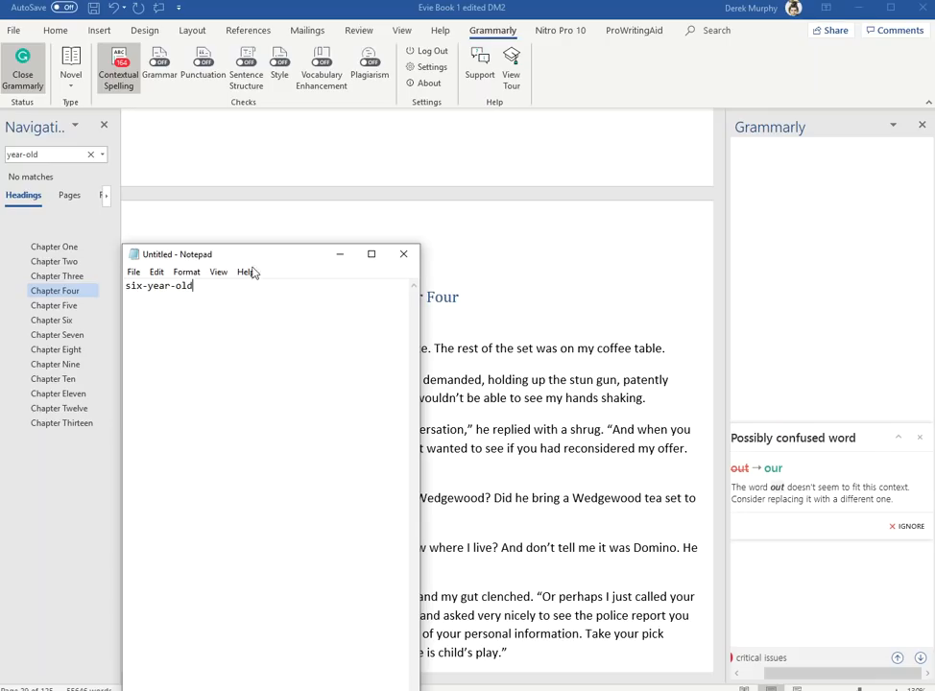
{"action": "left_click_drag", "start_coordinate": [213, 257], "coordinate": [0, 225]}
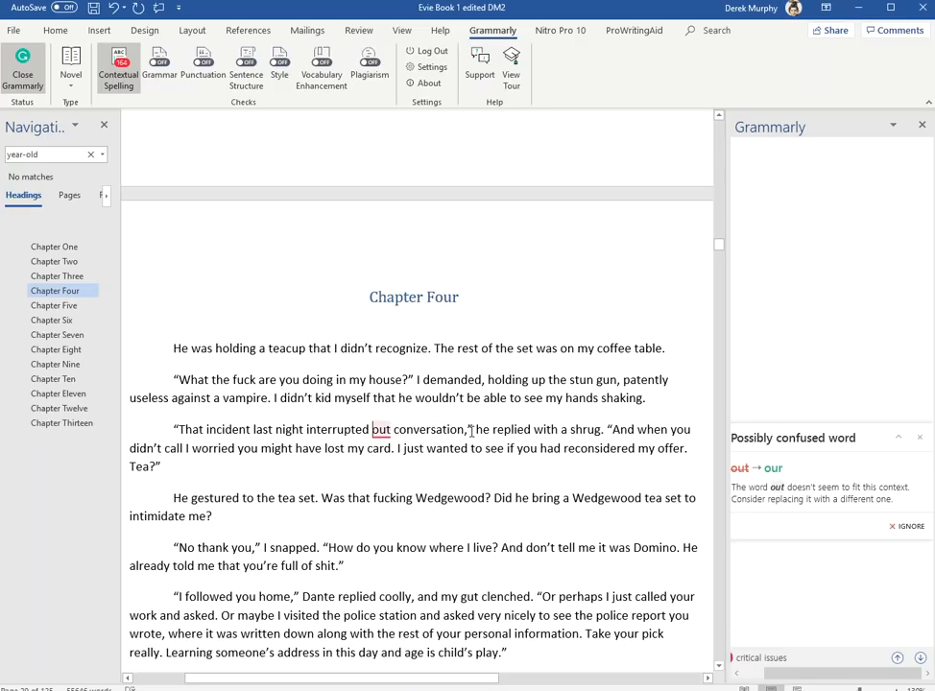
Step: Accept Grammarly's corrections in Chapter Four, changing "out" to "our" and "tying" to "typing"
{"action": "left_click", "coordinate": [774, 469]}
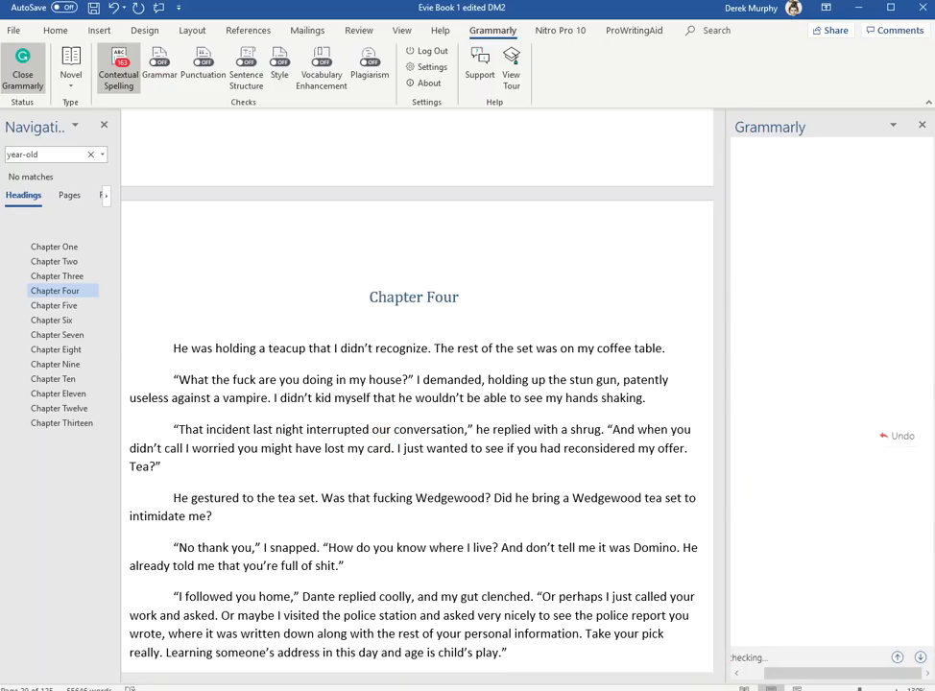
{"action": "left_click", "coordinate": [921, 660]}
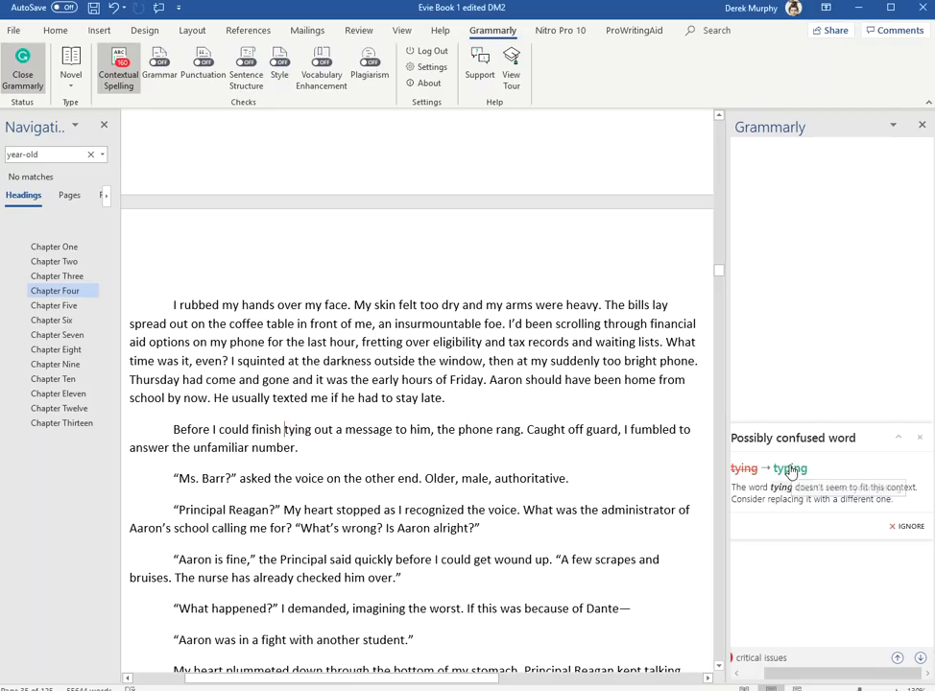
{"action": "left_click", "coordinate": [790, 468]}
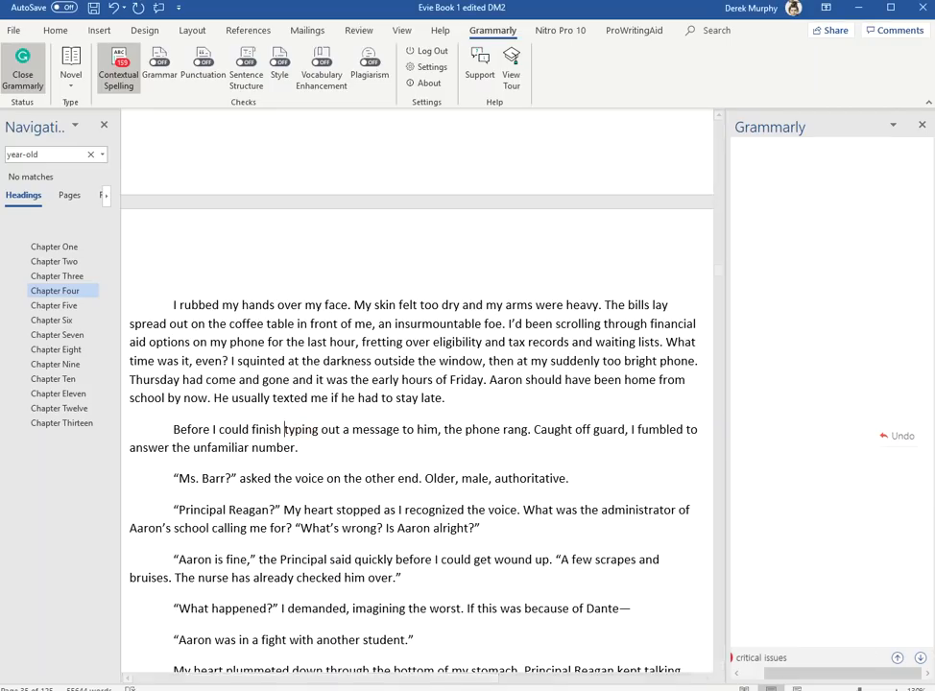
Step: Accept the Chapter Five corrections "palate" to "palette" and "whose" to "who's", skipping the unknown word "nah" between them
{"action": "left_click", "coordinate": [920, 658]}
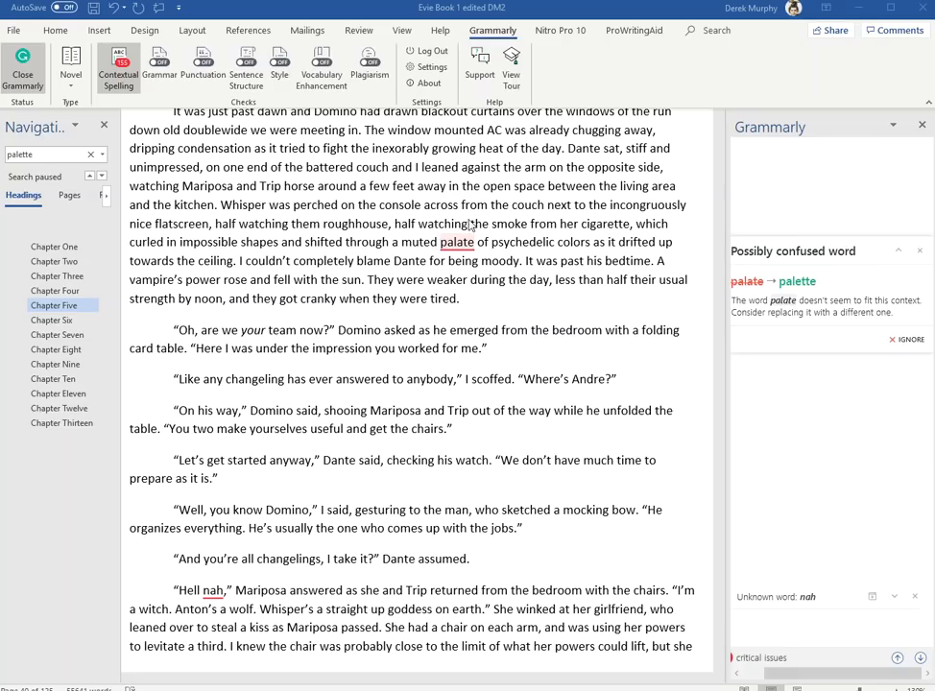
{"action": "left_click", "coordinate": [792, 287]}
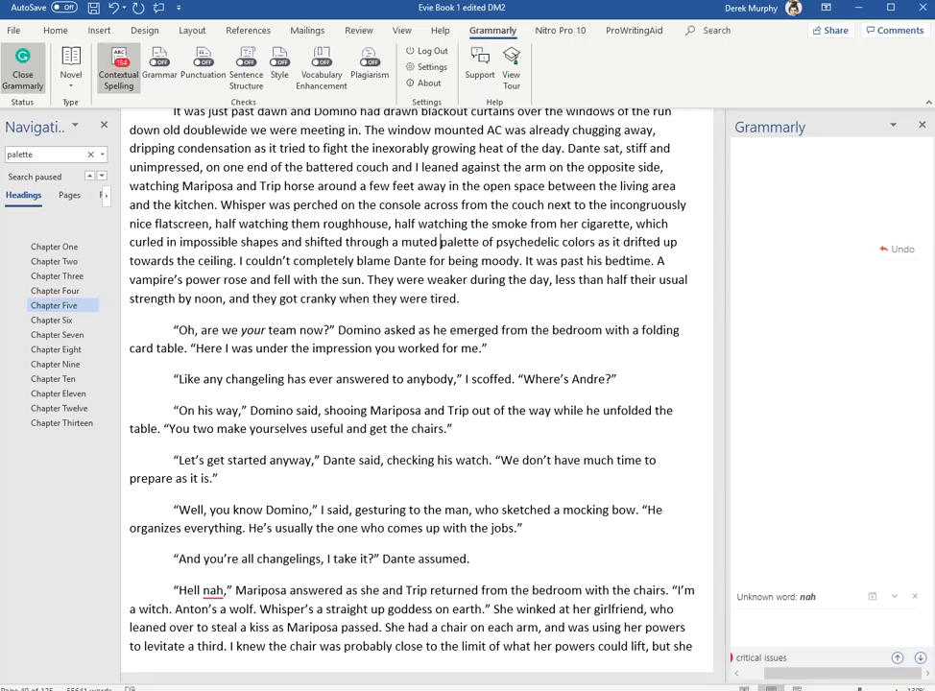
{"action": "left_click", "coordinate": [920, 657]}
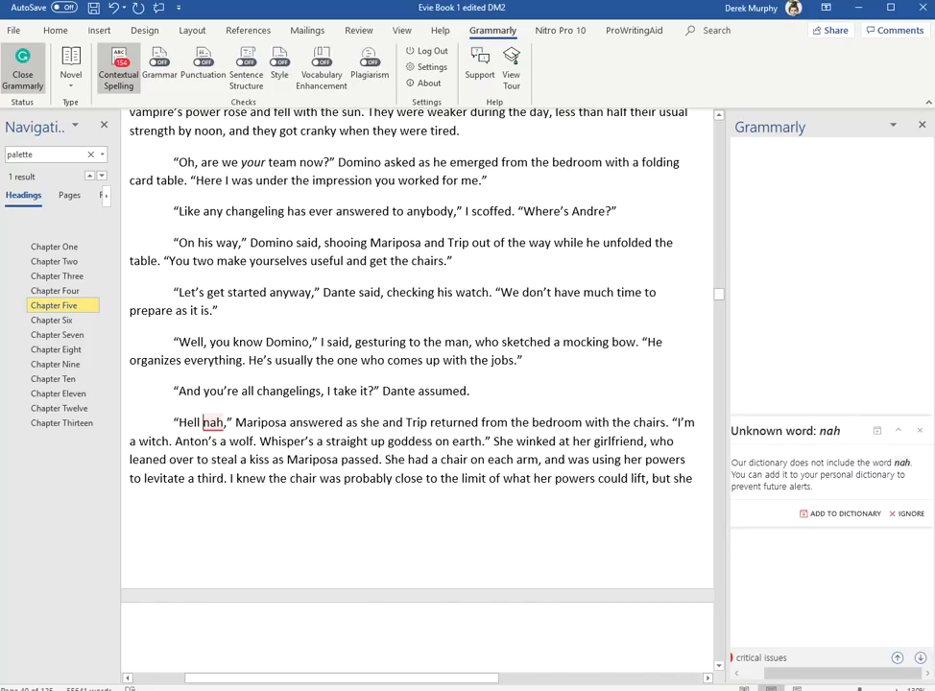
{"action": "left_click", "coordinate": [919, 657]}
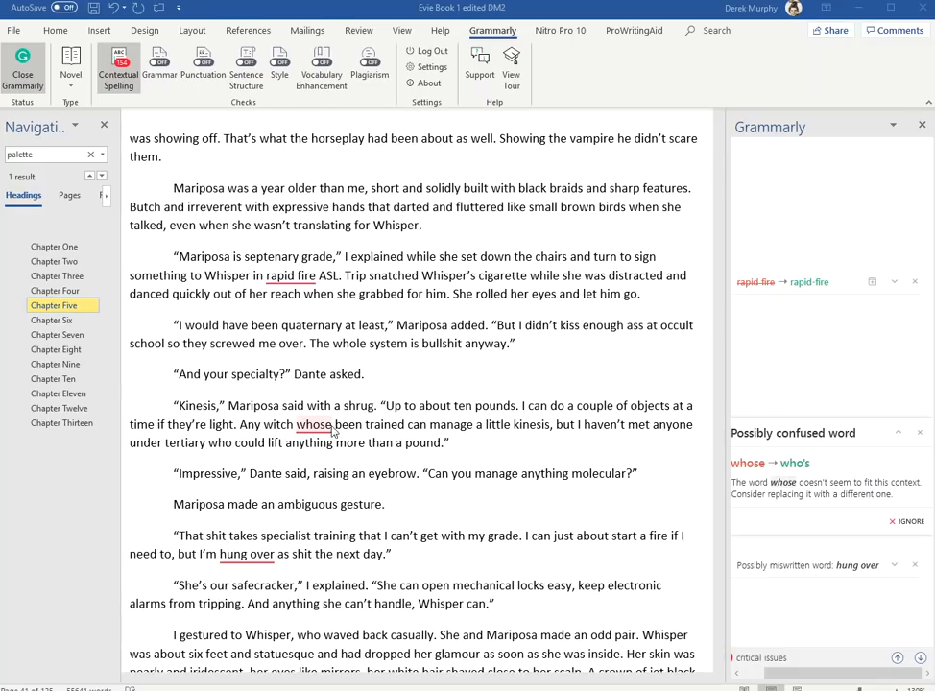
{"action": "left_click", "coordinate": [336, 433]}
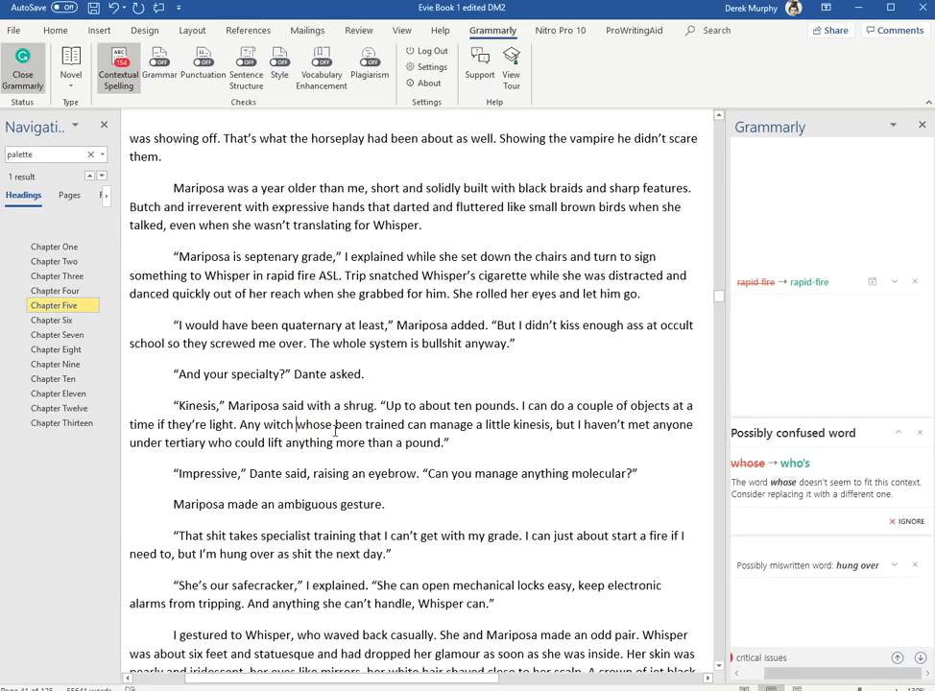
{"action": "left_click", "coordinate": [796, 464]}
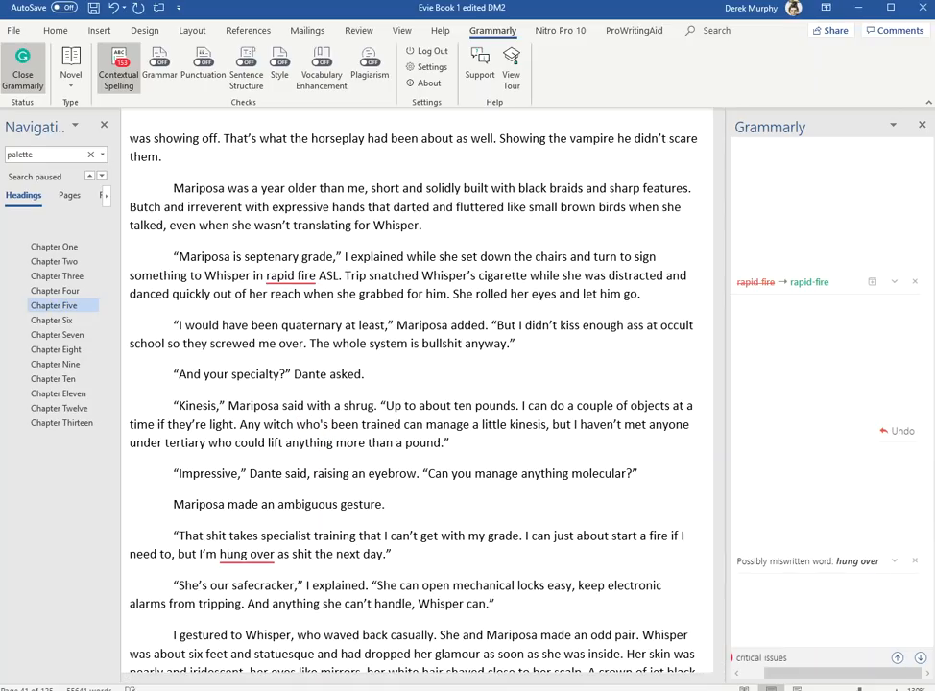
Step: Correct "complimented" to "complemented" in Chapter Six and "Buddah" to "Buddha" in Chapter Eight
{"action": "left_click", "coordinate": [919, 659]}
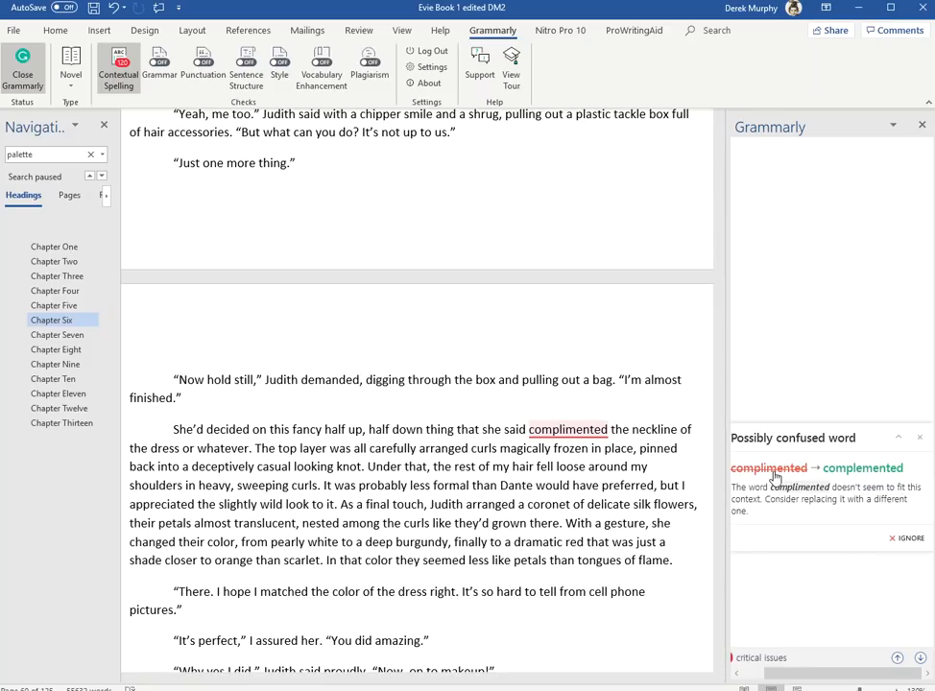
{"action": "left_click", "coordinate": [869, 473]}
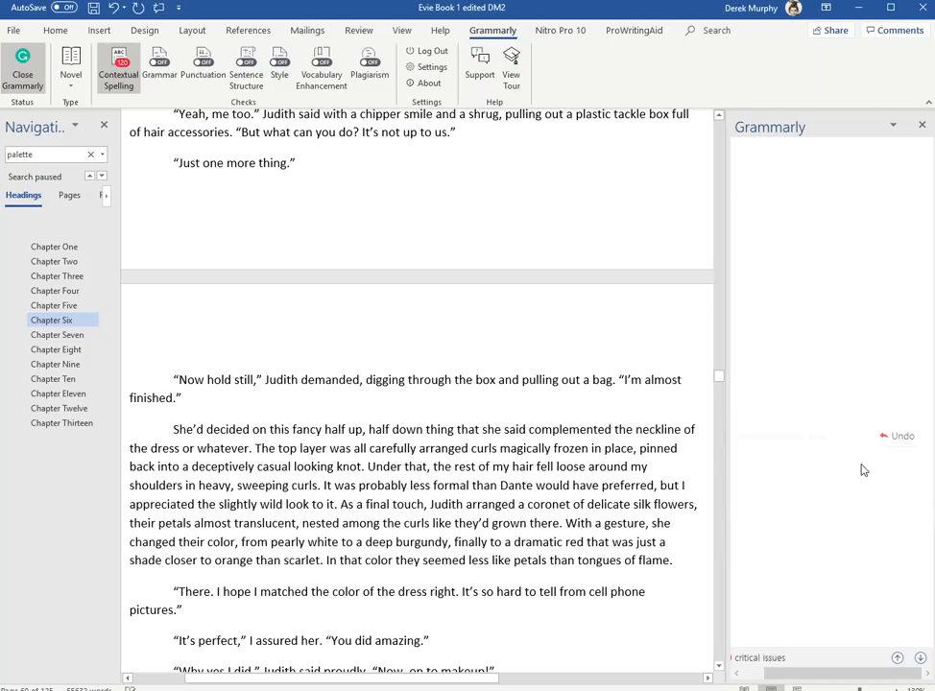
{"action": "left_click", "coordinate": [920, 658]}
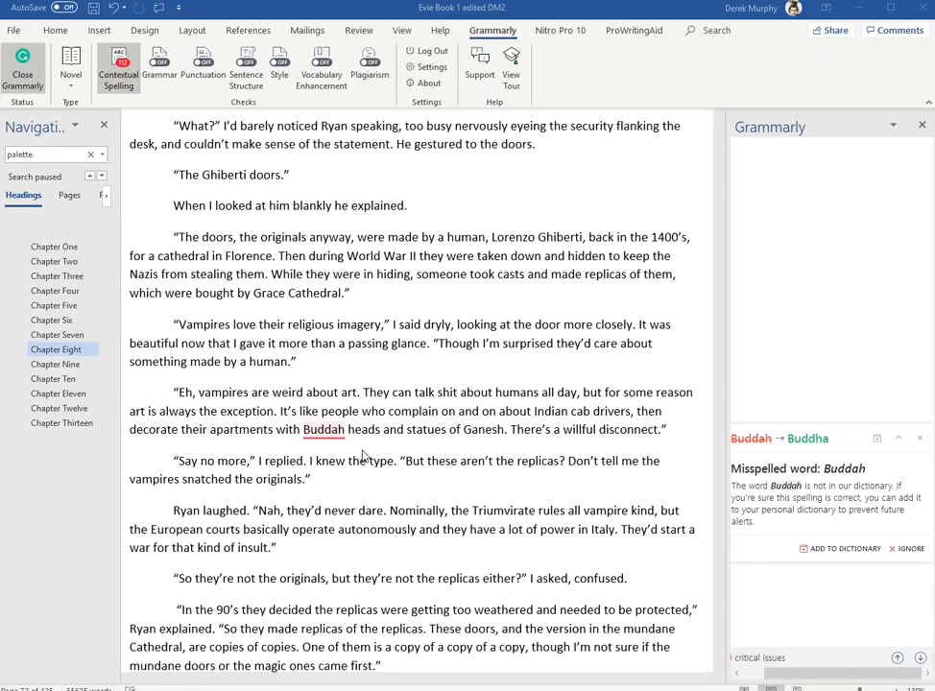
{"action": "left_click", "coordinate": [809, 440]}
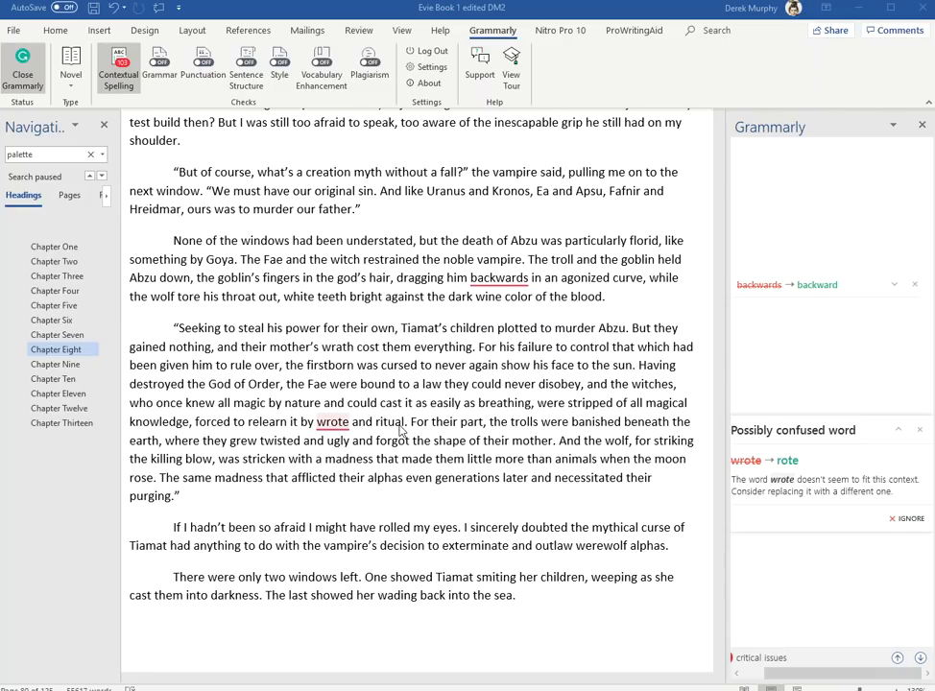
Step: Accept the corrections "wrote" to "rote" in Chapter Eight and "extoling" to "extolling" in Chapter Eleven
{"action": "left_click", "coordinate": [787, 462]}
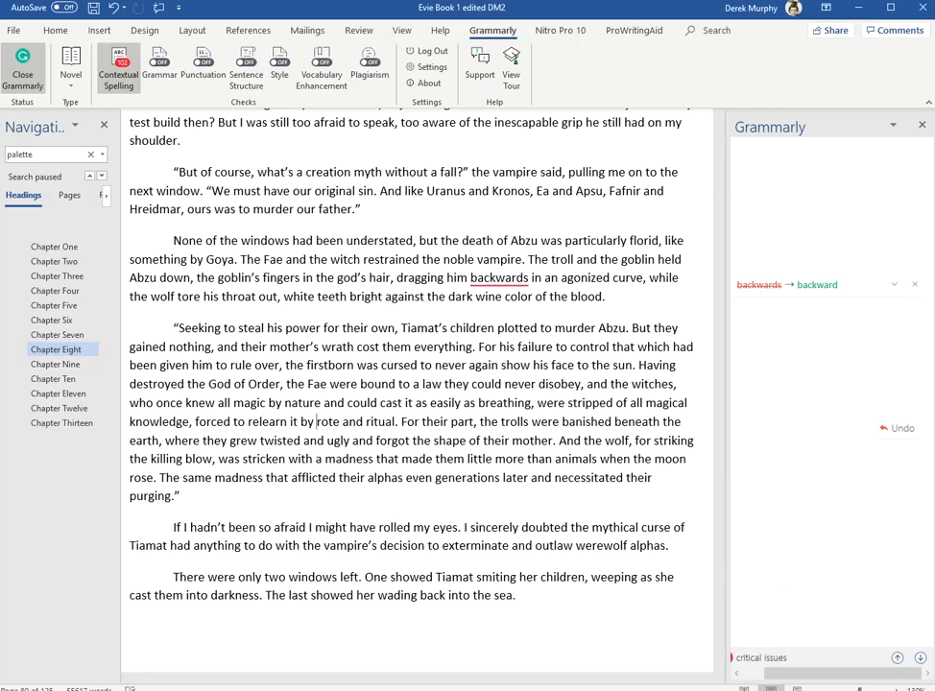
{"action": "left_click", "coordinate": [920, 658]}
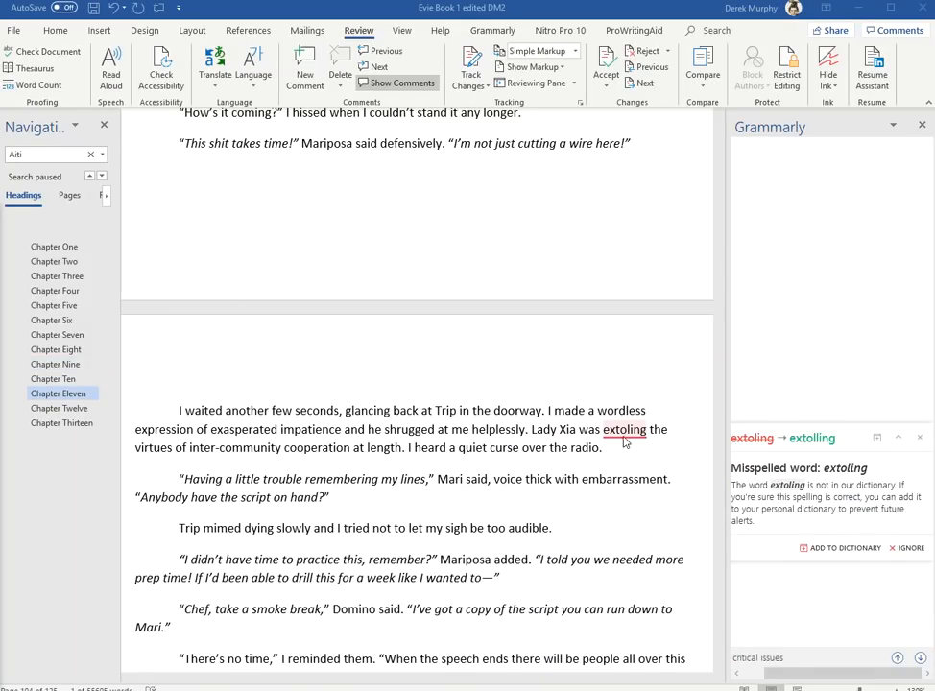
{"action": "left_click", "coordinate": [812, 438]}
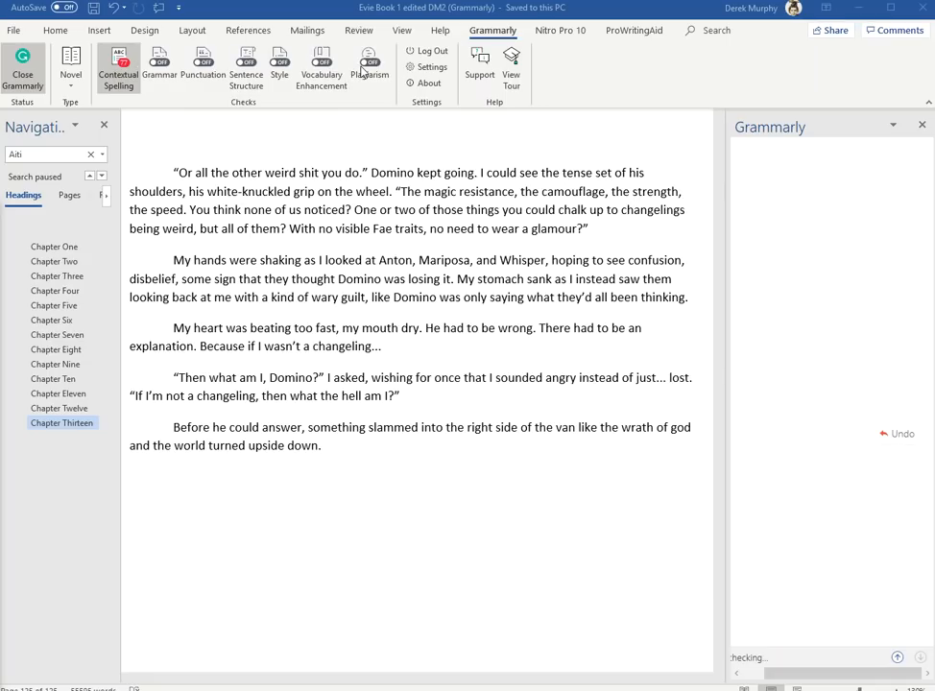
Step: Turn off Grammarly's Contextual Spelling check and enable the Grammar and Punctuation checks instead
{"action": "left_click", "coordinate": [122, 75]}
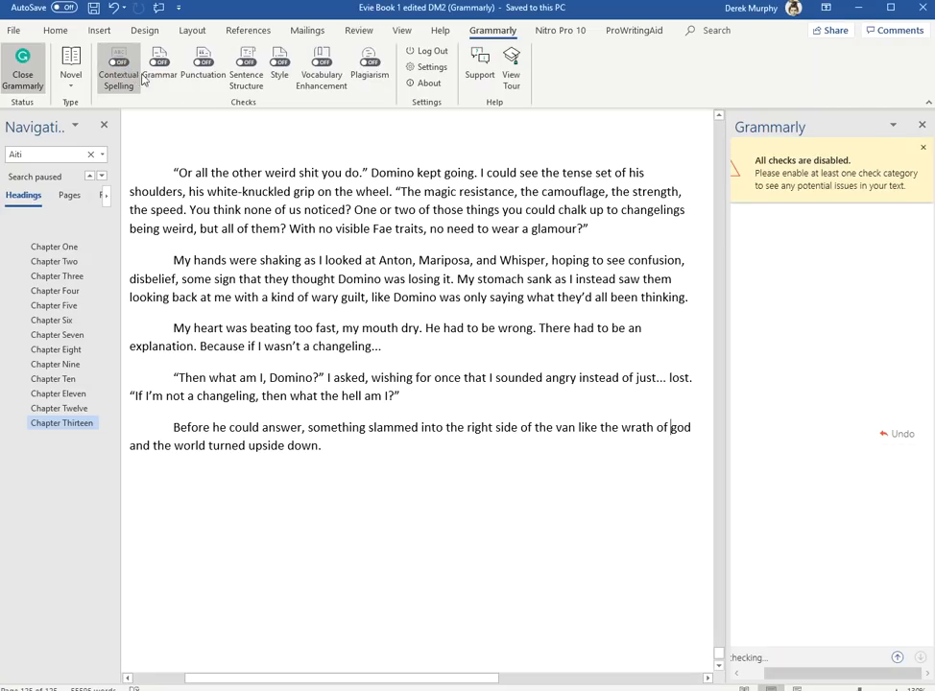
{"action": "left_click", "coordinate": [160, 69]}
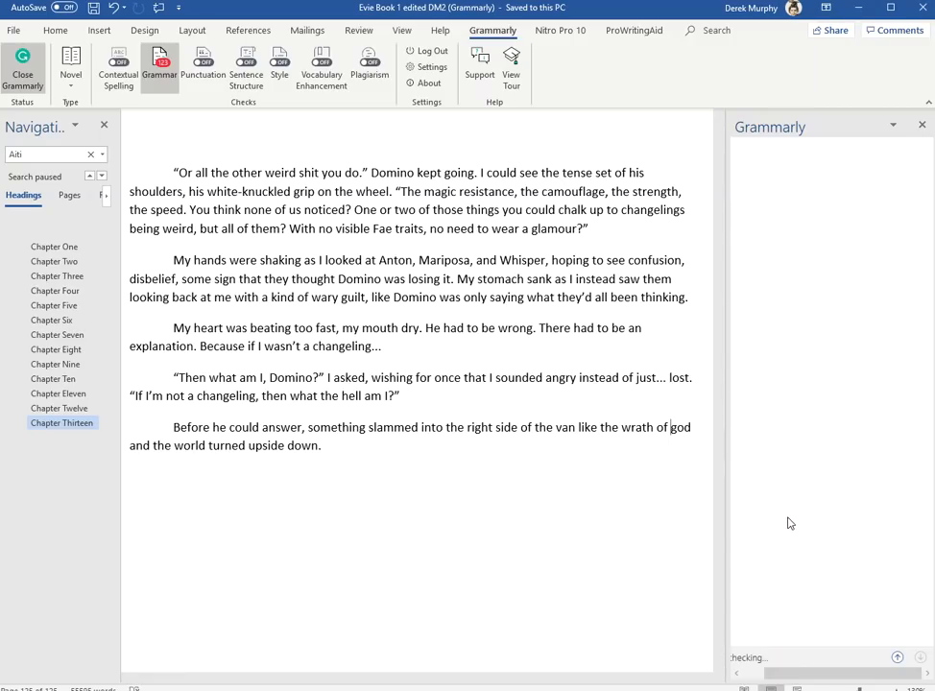
{"action": "left_click", "coordinate": [201, 69]}
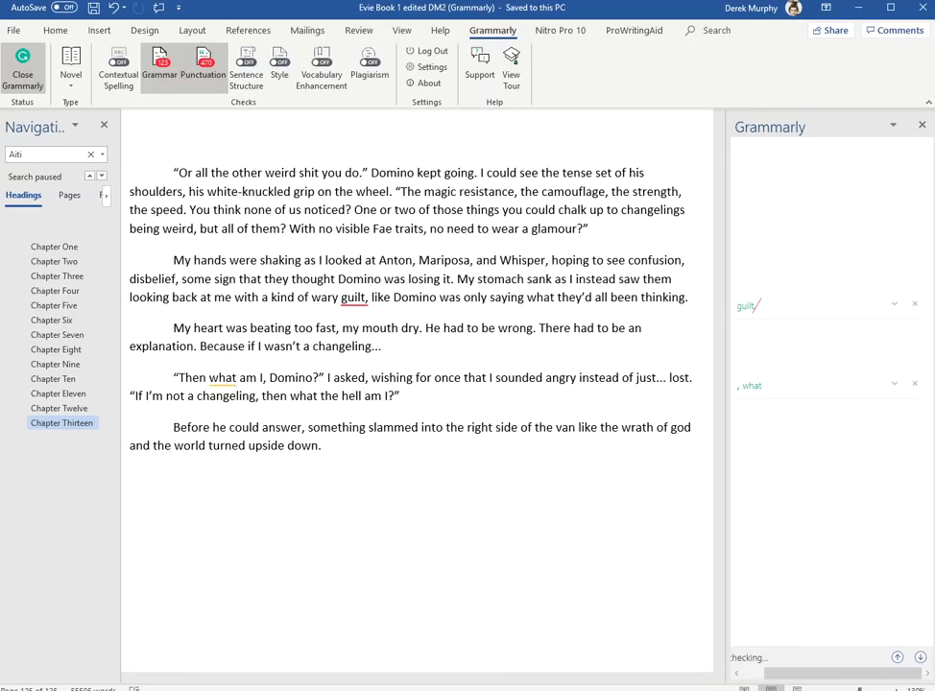
Step: Step through the grammar and punctuation issues from Chapter One onward, examining the comma and verb tense suggestions without accepting any
{"action": "left_click", "coordinate": [921, 658]}
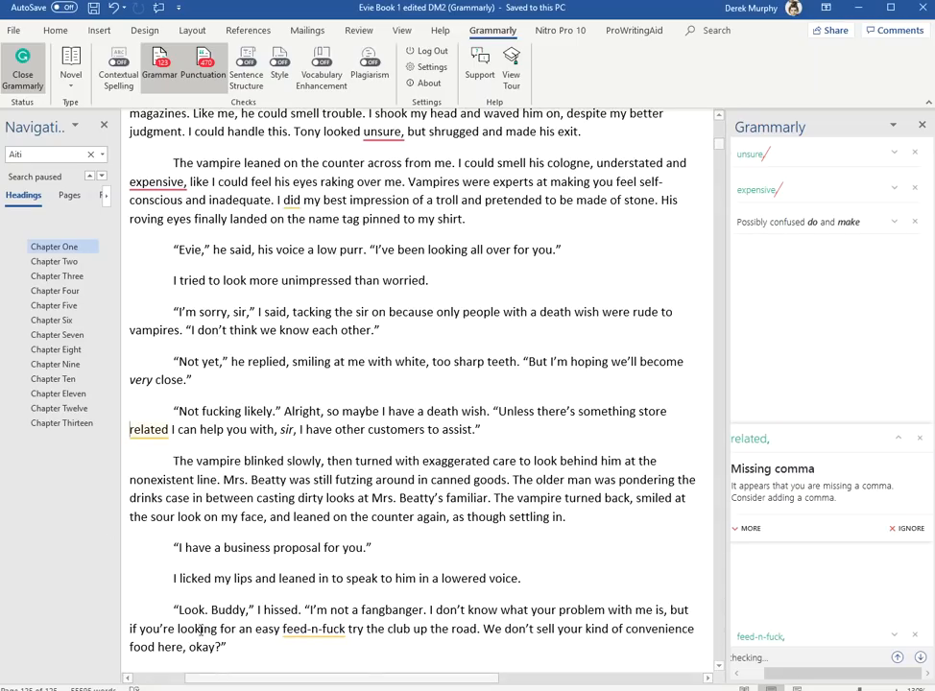
{"action": "left_click", "coordinate": [919, 658]}
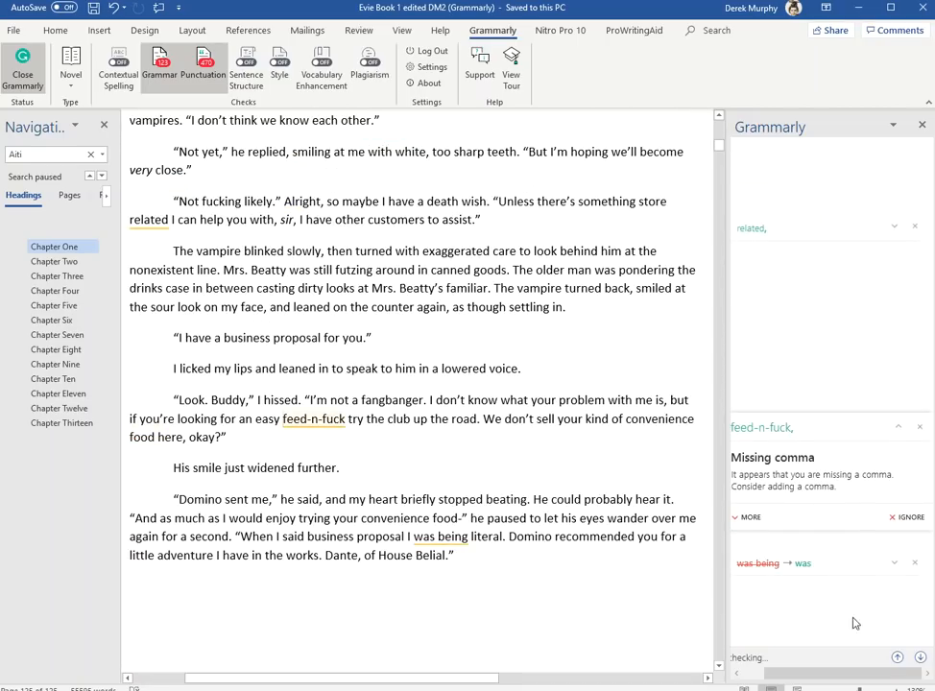
{"action": "left_click", "coordinate": [924, 660]}
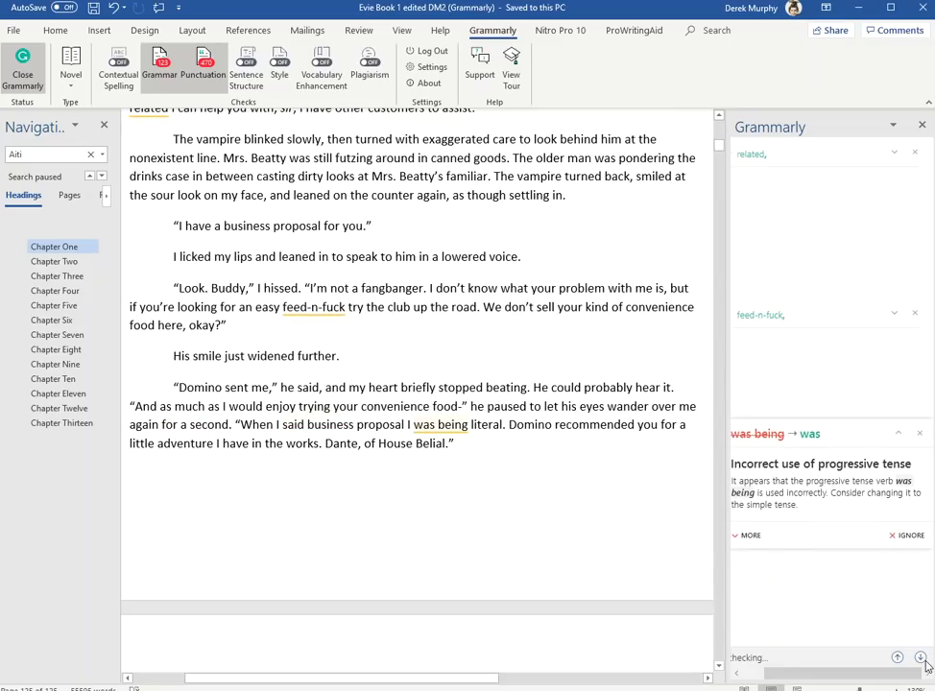
{"action": "left_click", "coordinate": [921, 659]}
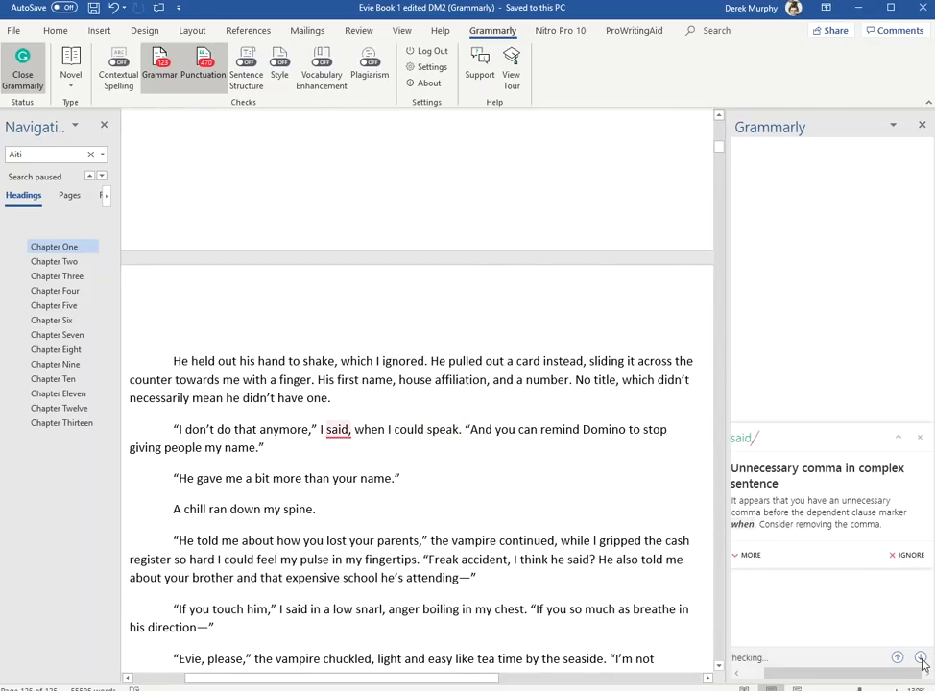
{"action": "left_click", "coordinate": [921, 661]}
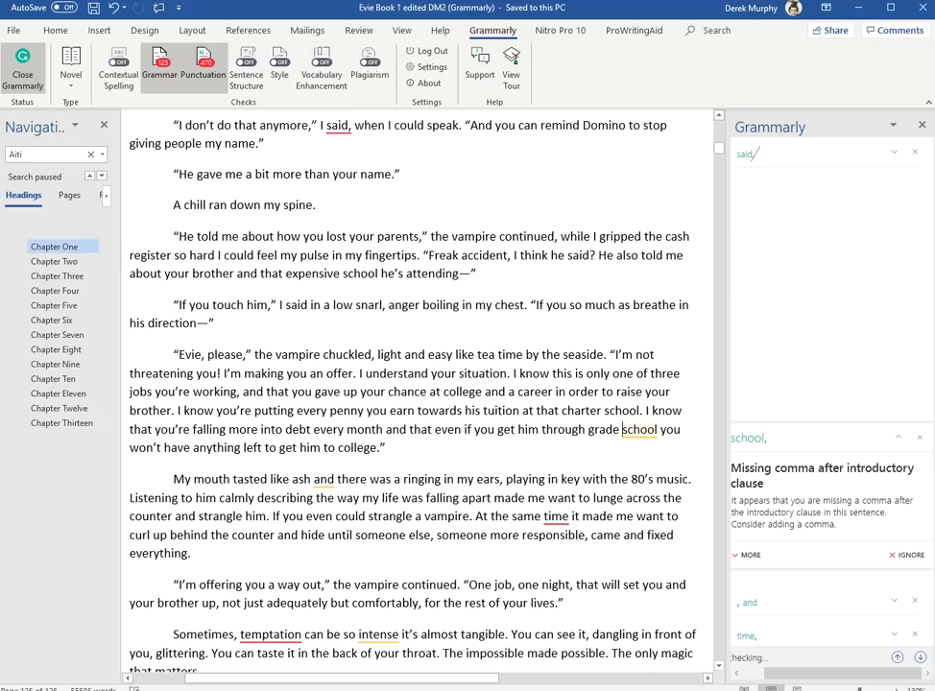
{"action": "left_click", "coordinate": [919, 659]}
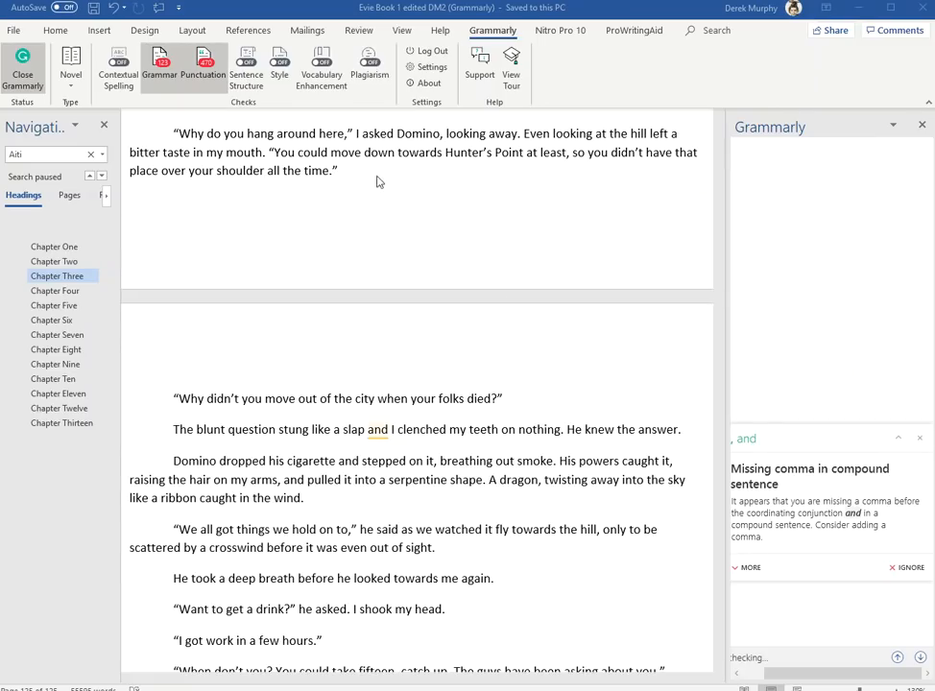
Step: Turn off the Grammar and Punctuation checks and enable the Sentence Structure and Style checks
{"action": "left_click", "coordinate": [163, 63]}
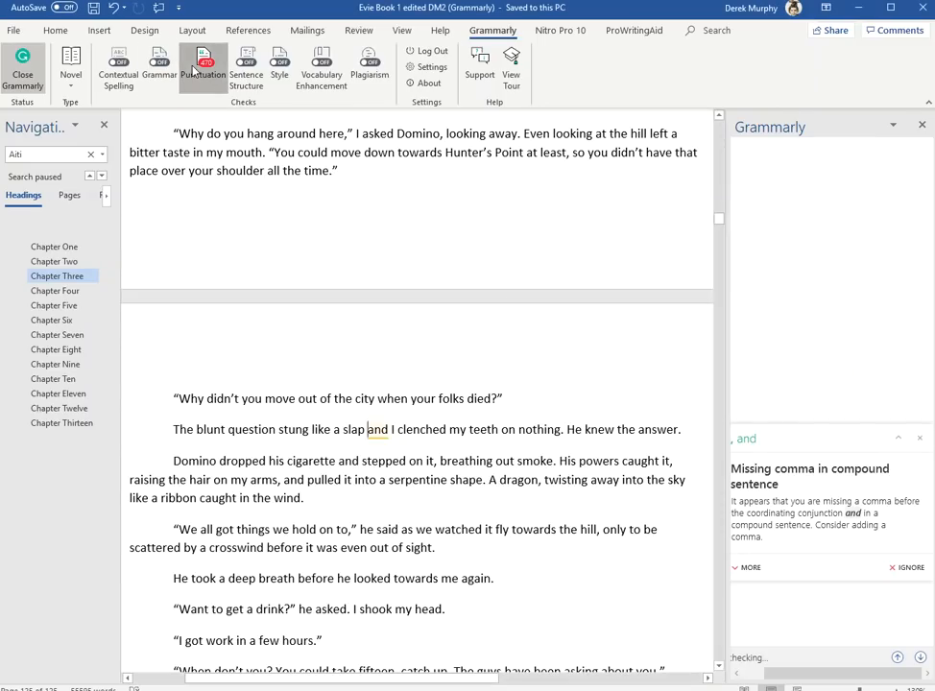
{"action": "left_click", "coordinate": [195, 66]}
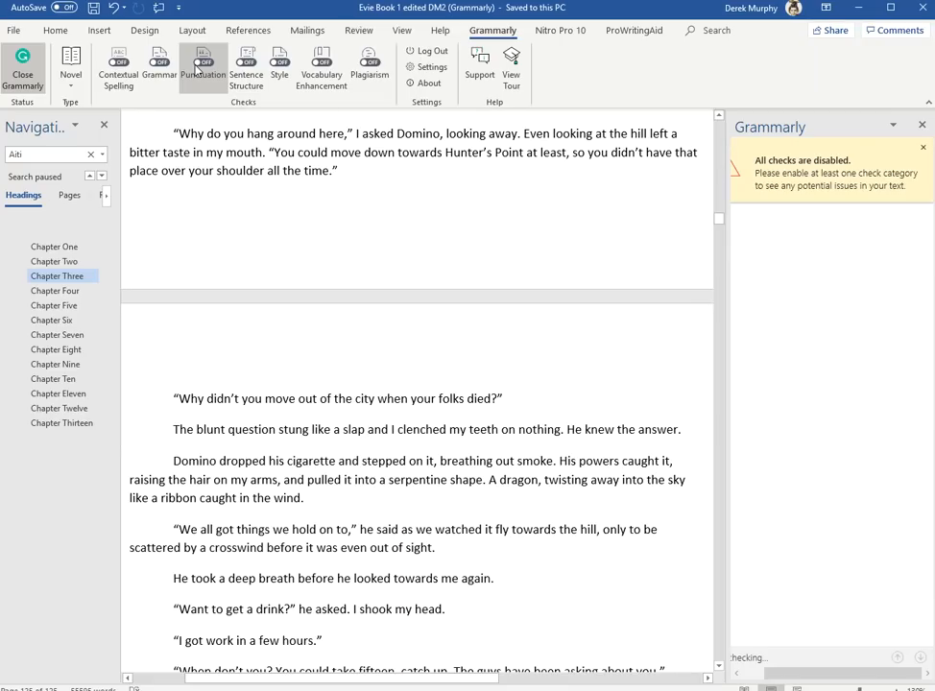
{"action": "left_click", "coordinate": [247, 64]}
{"action": "left_click", "coordinate": [279, 64]}
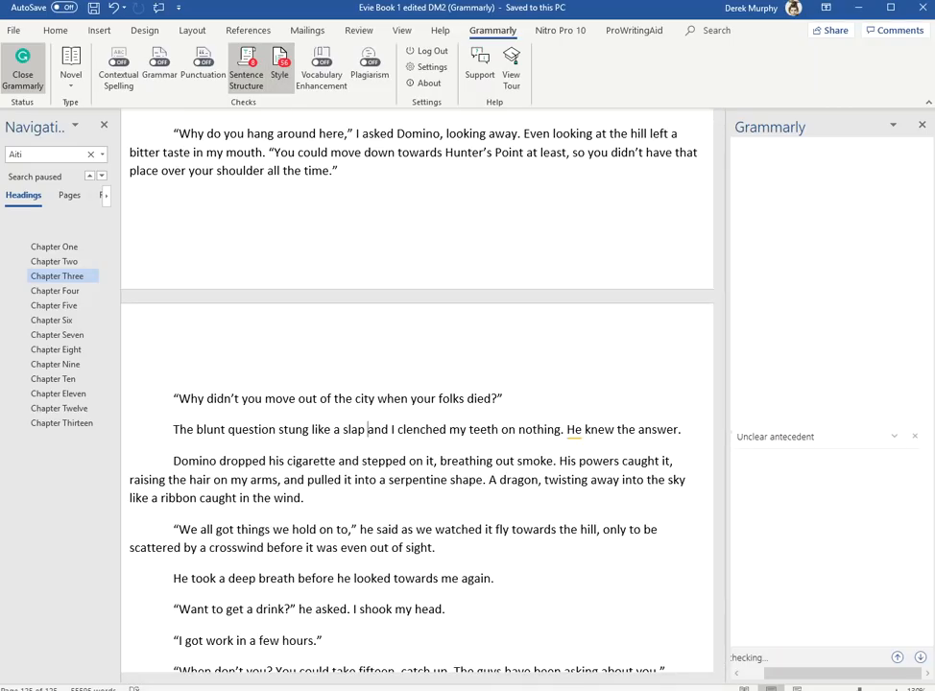
Step: Step through the sentence structure and style issues, examining the inflated phrase "in order to" in Chapter One without accepting the suggestion
{"action": "left_click", "coordinate": [920, 658]}
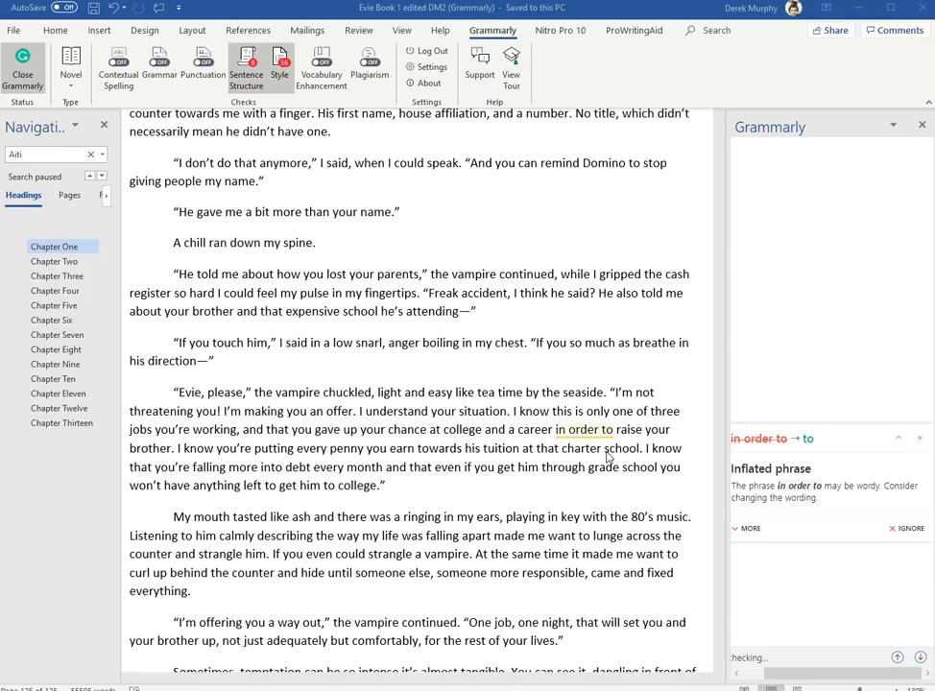
{"action": "left_click_drag", "start_coordinate": [602, 430], "coordinate": [554, 430]}
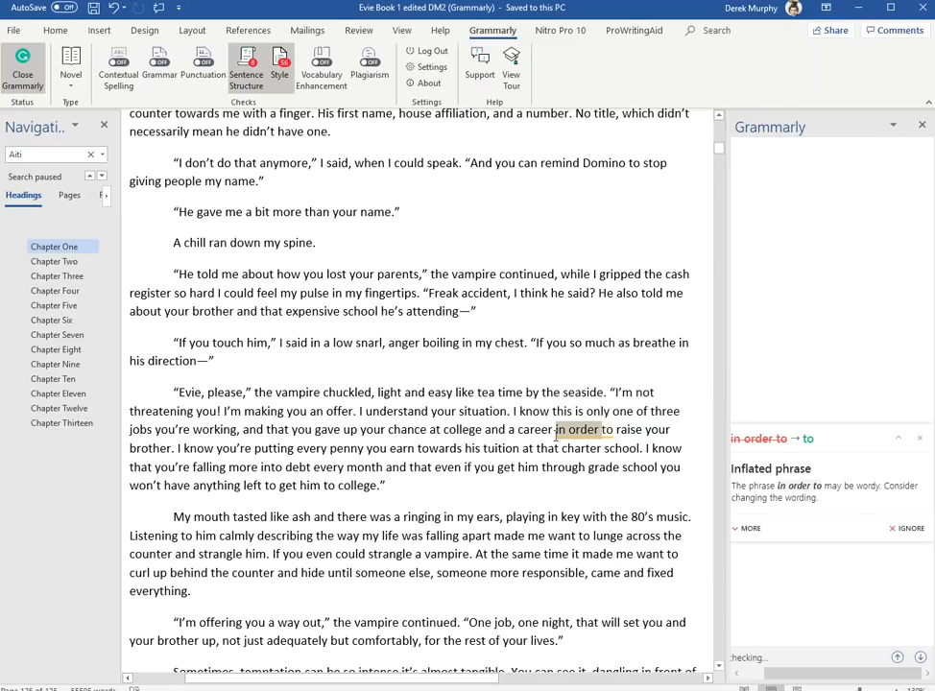
{"action": "left_click_drag", "start_coordinate": [553, 432], "coordinate": [614, 426]}
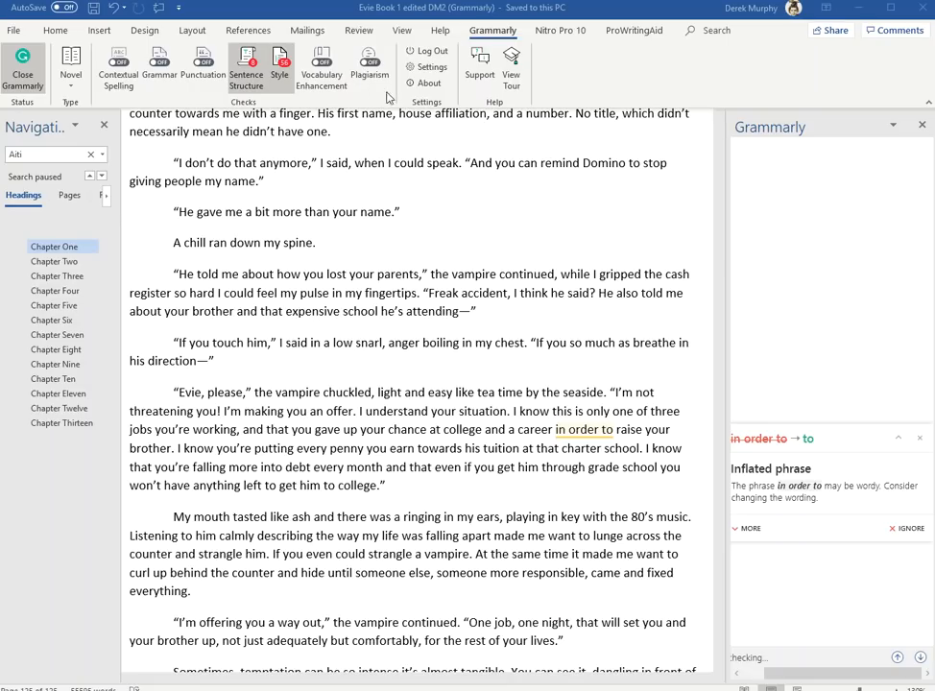
Step: Accept the style correction from "in order to" to "to" in Chapter Two, where the narrator reaches for the open binder
{"action": "left_click", "coordinate": [54, 261]}
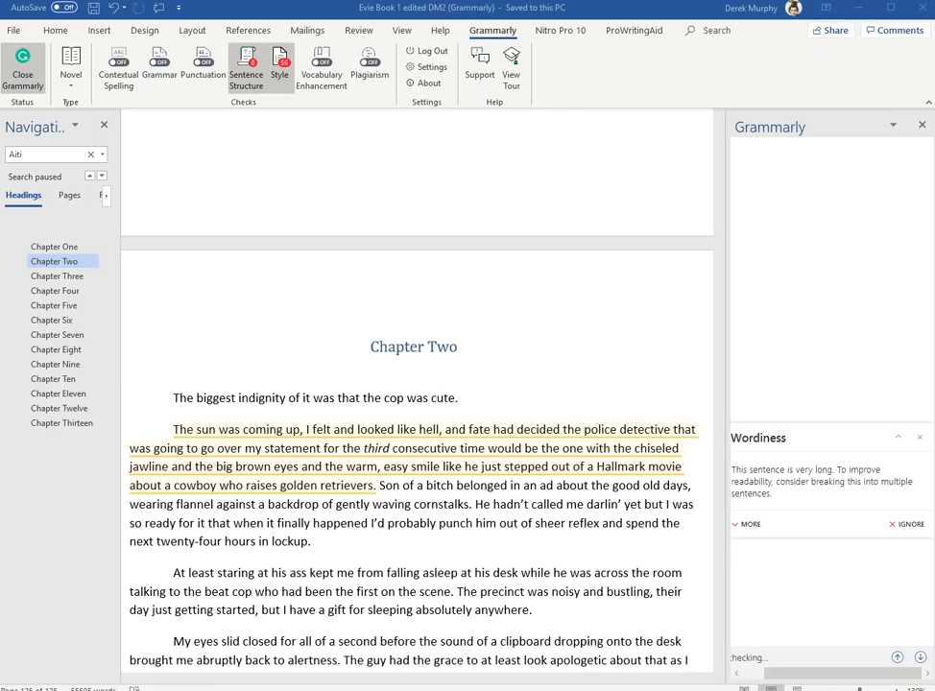
{"action": "left_click", "coordinate": [920, 657]}
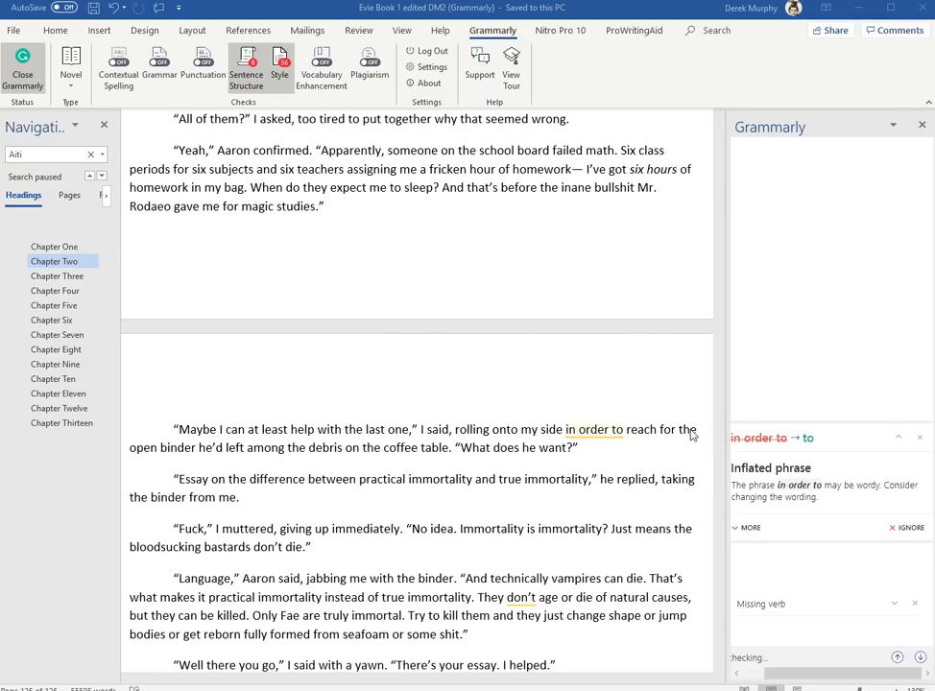
{"action": "left_click", "coordinate": [602, 431]}
{"action": "left_click_drag", "start_coordinate": [608, 431], "coordinate": [564, 431]}
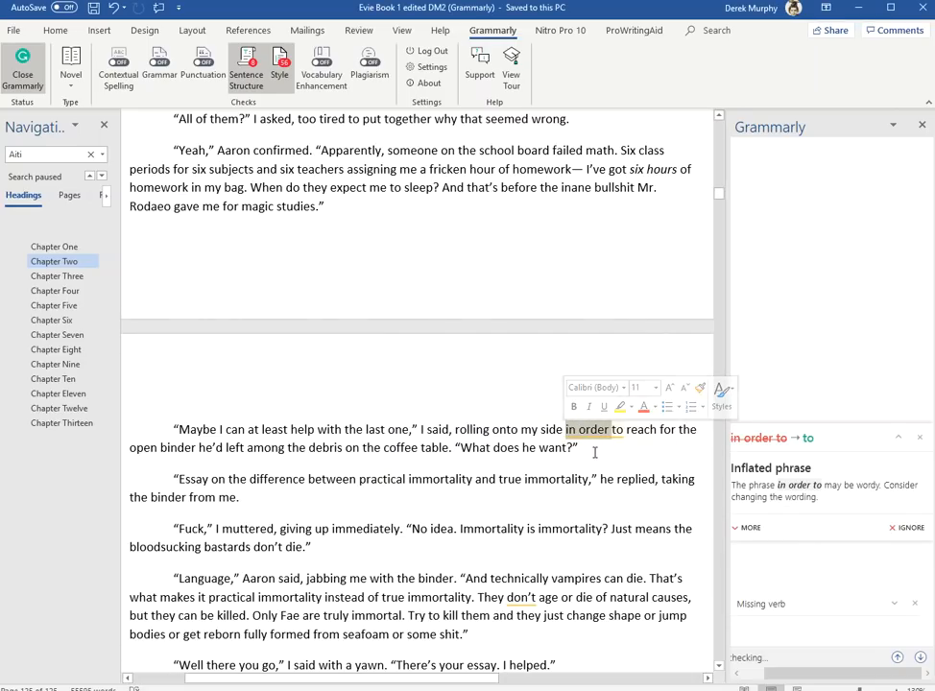
{"action": "left_click", "coordinate": [810, 439]}
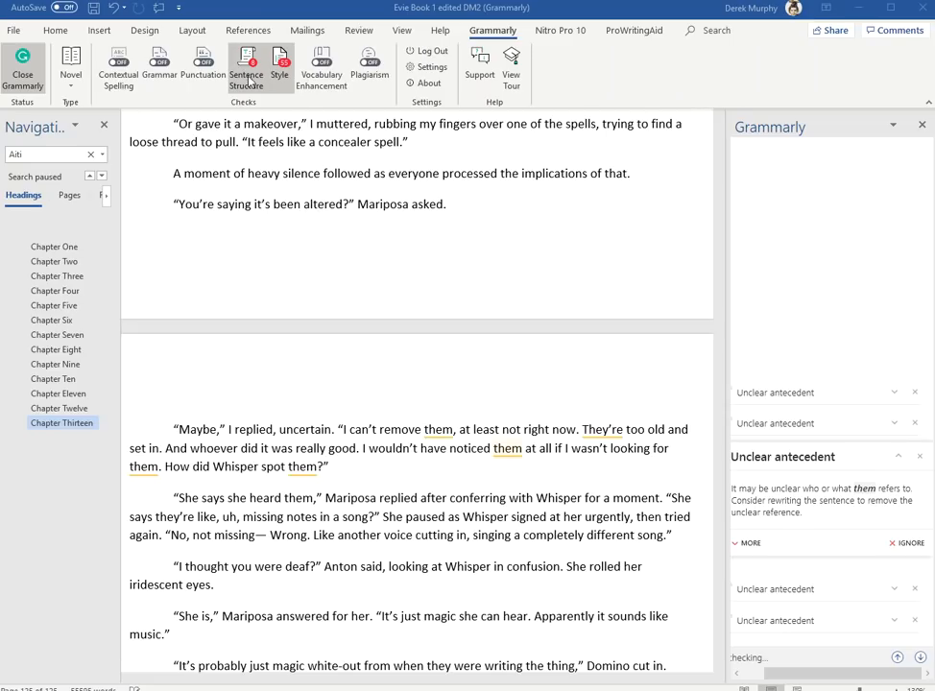
Step: Turn off the Sentence Structure and Style checks, enable Vocabulary Enhancement, and review its word suggestions in Chapter One
{"action": "left_click", "coordinate": [246, 80]}
{"action": "left_click", "coordinate": [279, 73]}
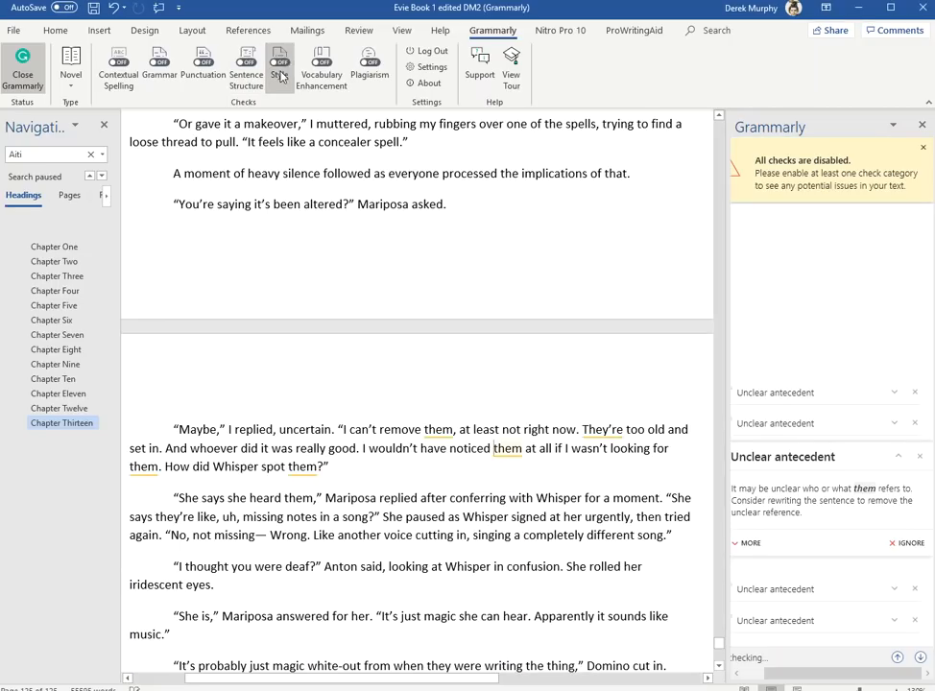
{"action": "left_click", "coordinate": [325, 76]}
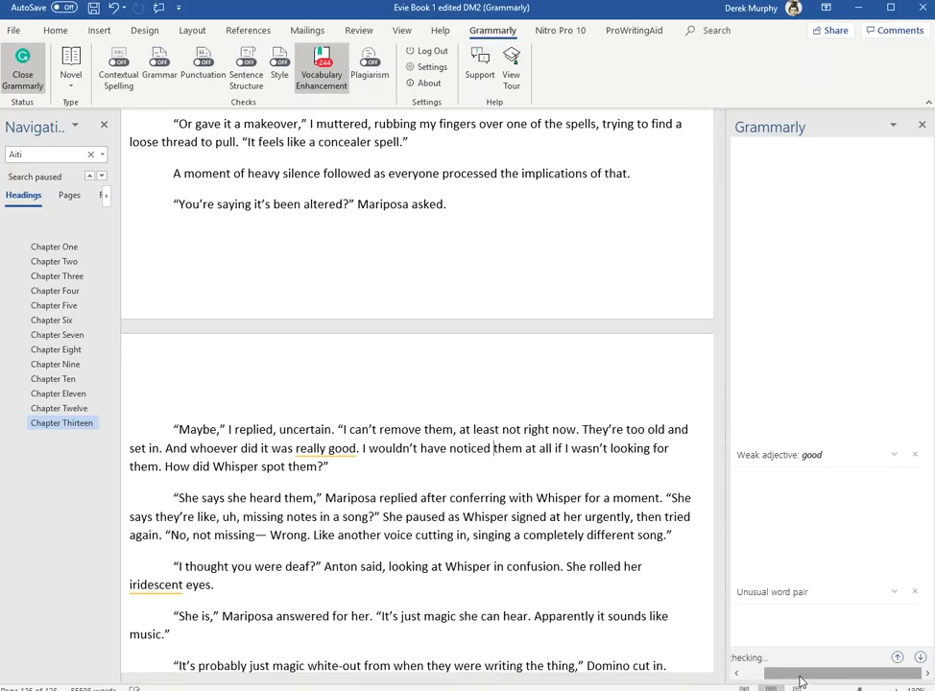
{"action": "left_click_drag", "start_coordinate": [795, 676], "coordinate": [767, 679]}
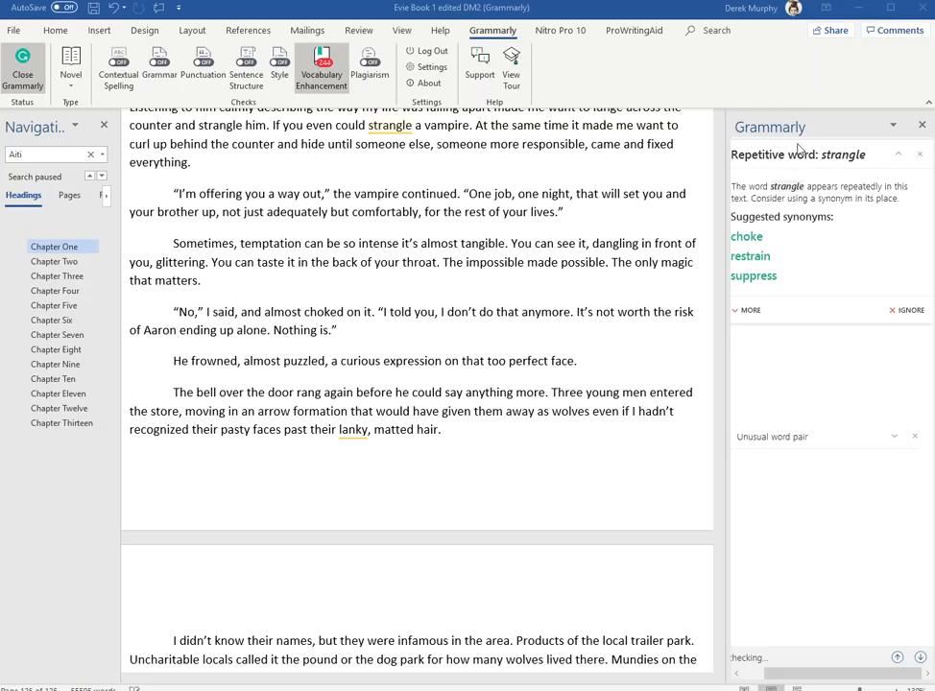
{"action": "scroll", "coordinate": [576, 213], "scroll_direction": "up", "scroll_amount": 2}
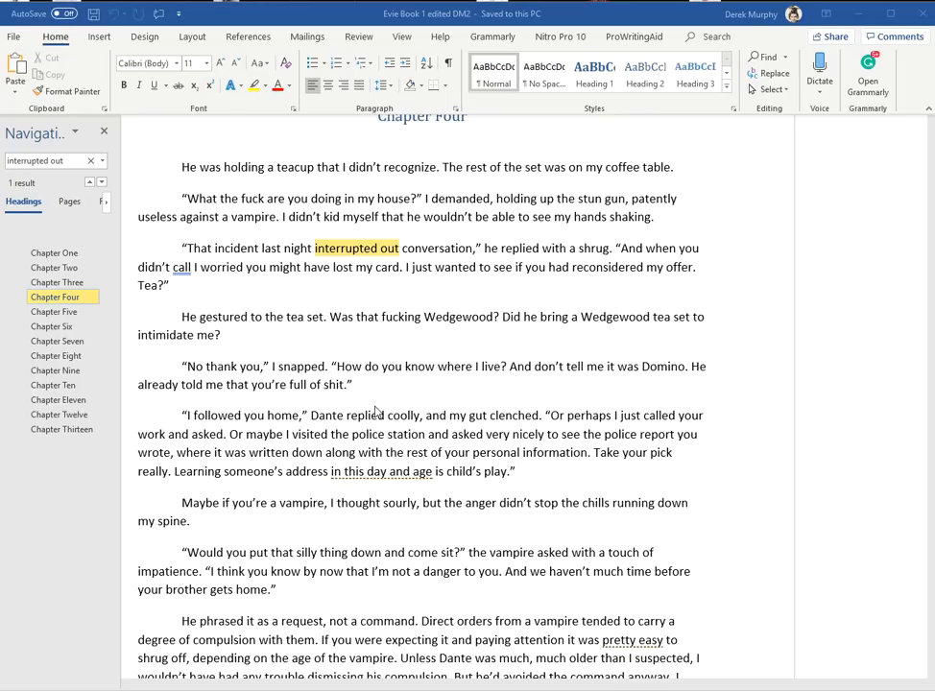
Step: Examine the phrase "last night interrupted out conversation" in the opening dialogue of Chapter Four
{"action": "scroll", "coordinate": [375, 411], "scroll_direction": "right", "scroll_amount": 2}
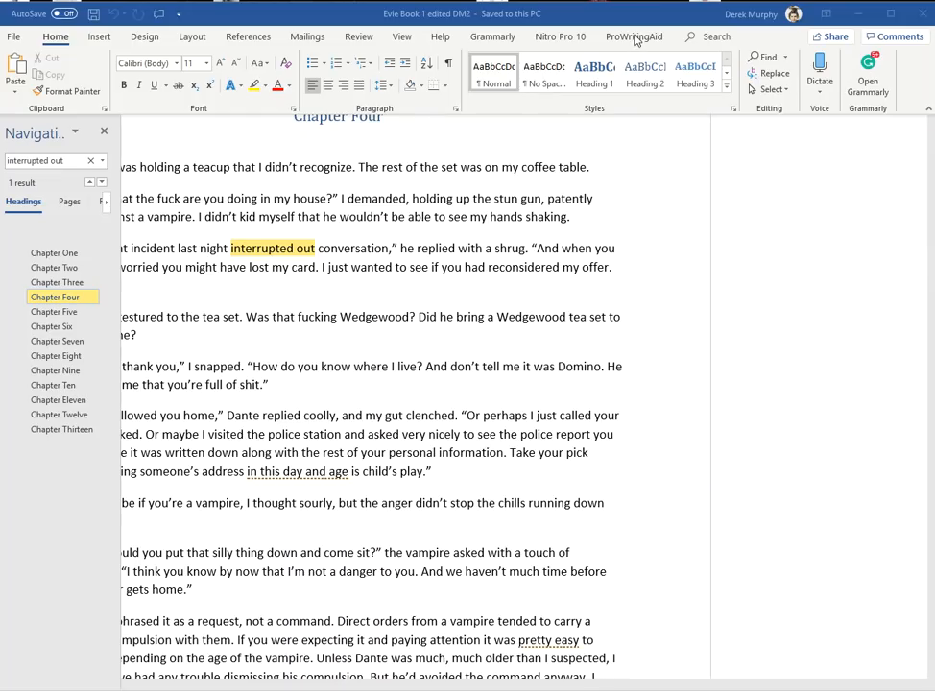
{"action": "left_click", "coordinate": [316, 252]}
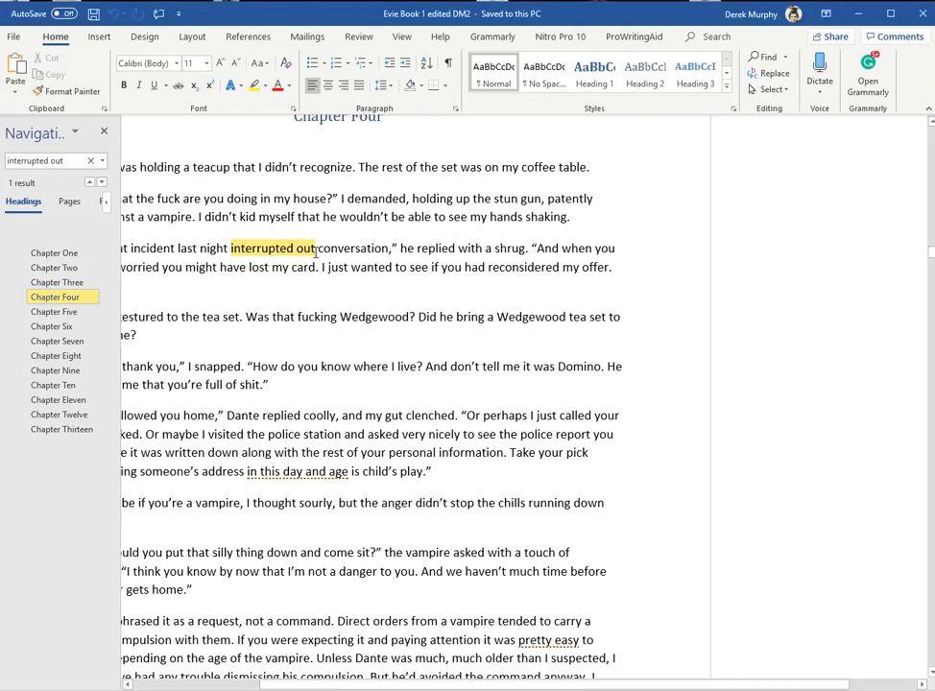
{"action": "left_click_drag", "start_coordinate": [315, 248], "coordinate": [178, 249]}
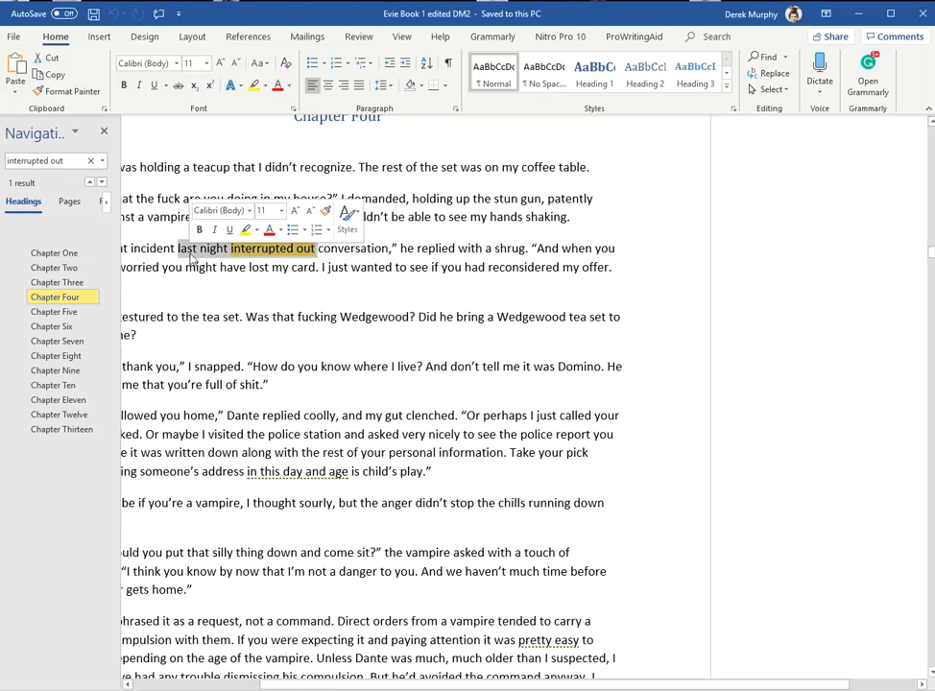
{"action": "left_click", "coordinate": [389, 249]}
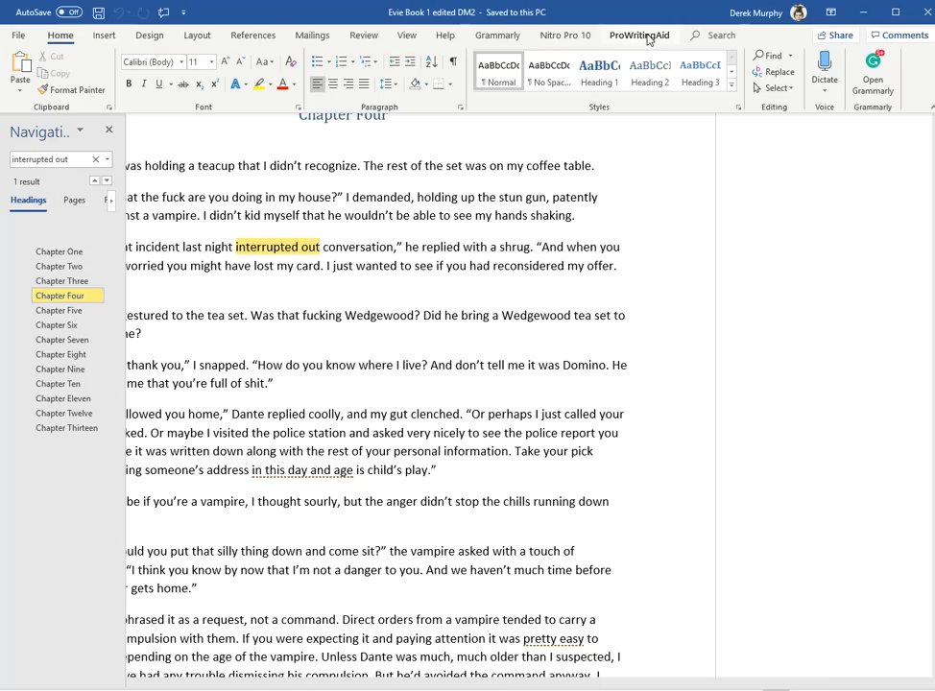
Step: Run the ProWritingAid Grammar report on the entire manuscript despite its large amount of text
{"action": "left_click", "coordinate": [641, 36]}
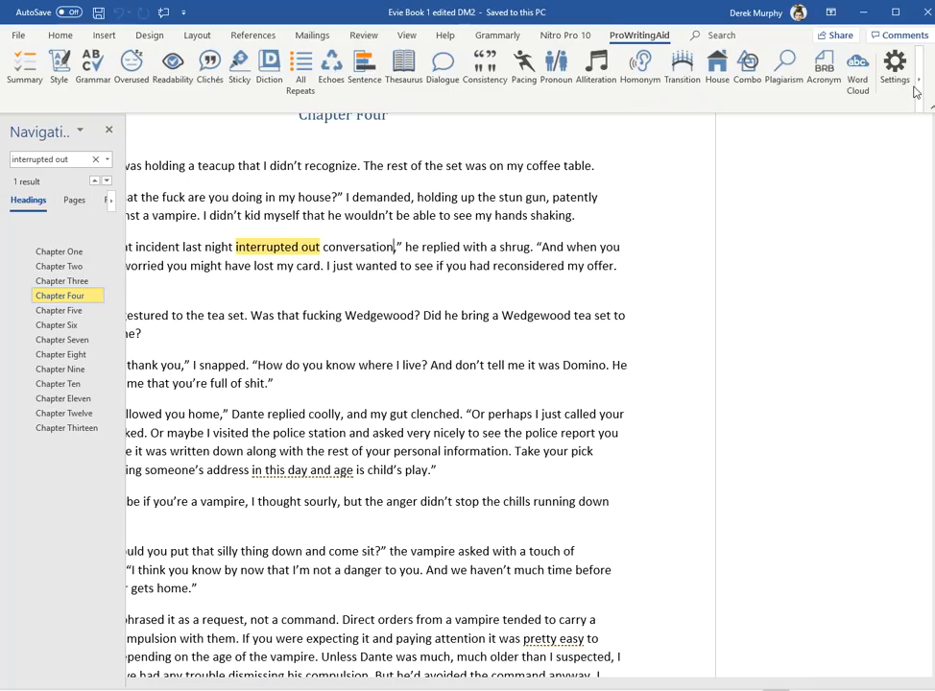
{"action": "left_click", "coordinate": [96, 69]}
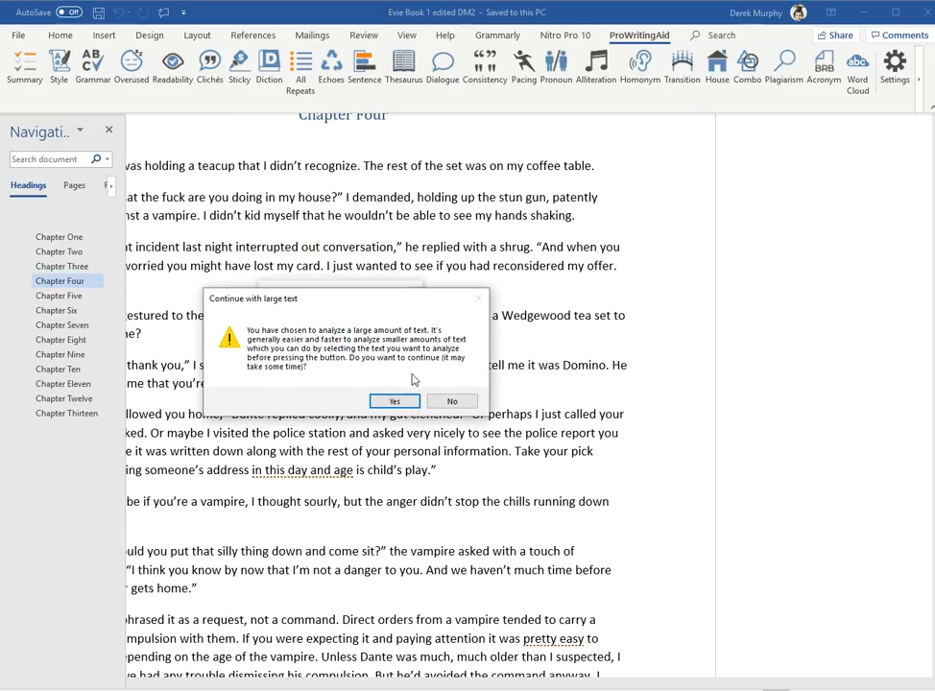
{"action": "left_click", "coordinate": [384, 402]}
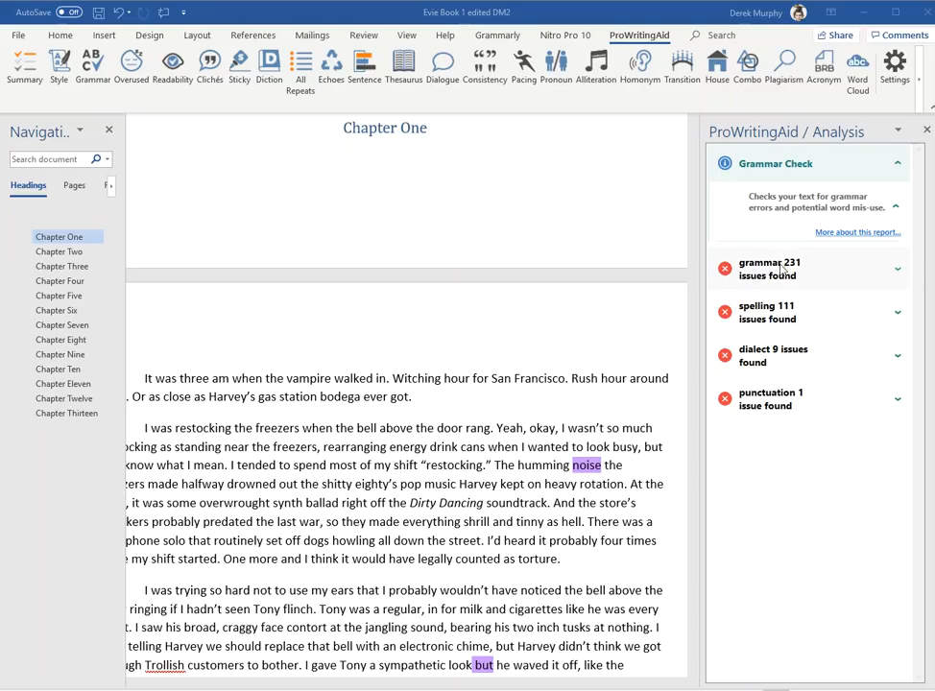
Step: Expand the report's spelling issues, examine the "Lord Heuron" suggestion, and look through the list of flagged words
{"action": "left_click", "coordinate": [899, 315]}
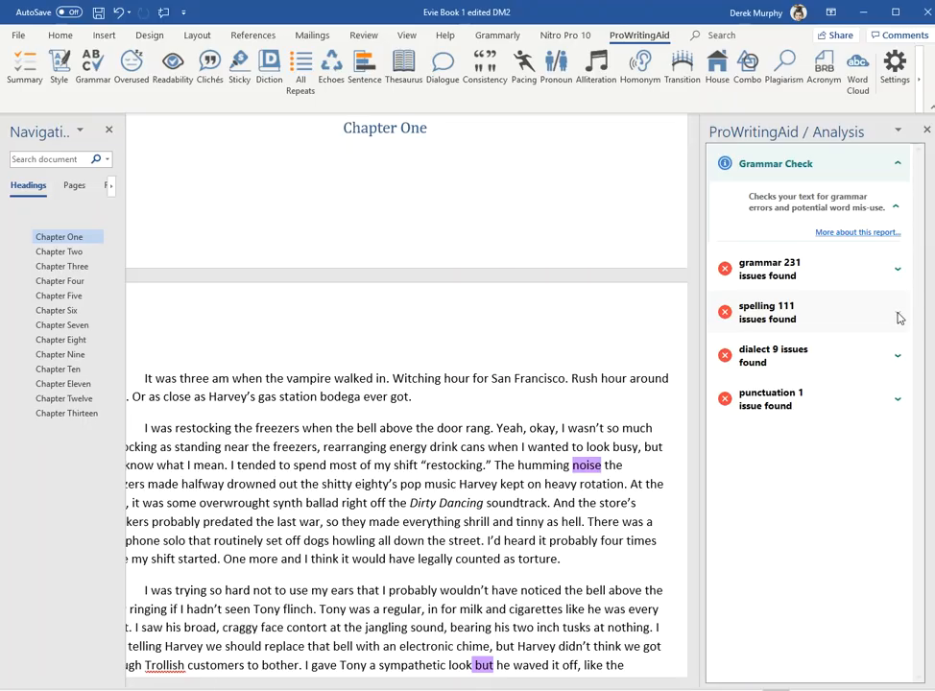
{"action": "left_click", "coordinate": [827, 327]}
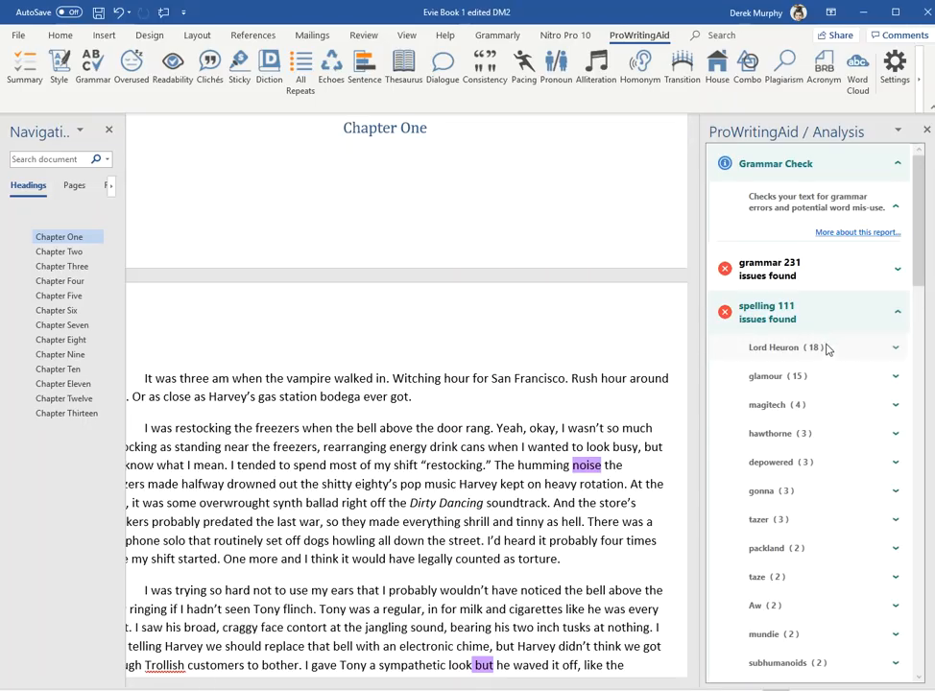
{"action": "left_click", "coordinate": [787, 348]}
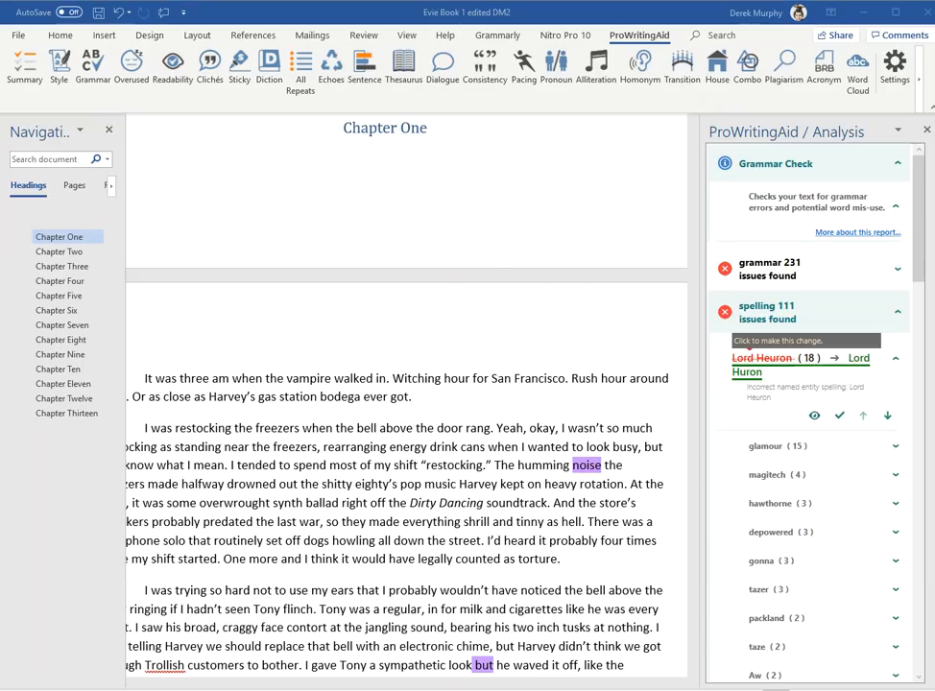
{"action": "scroll", "coordinate": [818, 434], "scroll_direction": "down", "scroll_amount": 5}
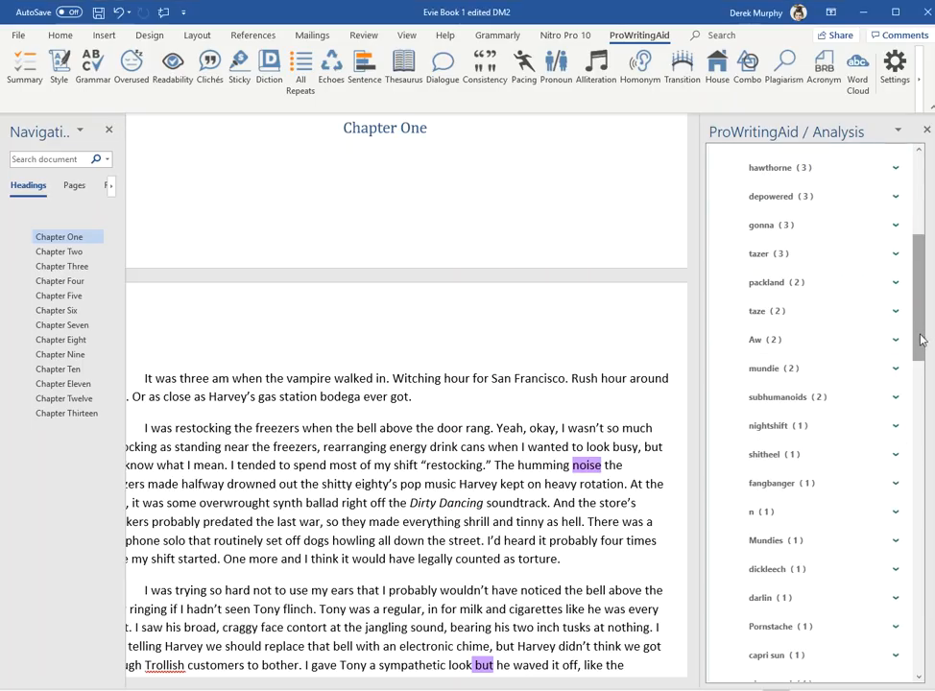
{"action": "left_click_drag", "start_coordinate": [921, 353], "coordinate": [923, 382]}
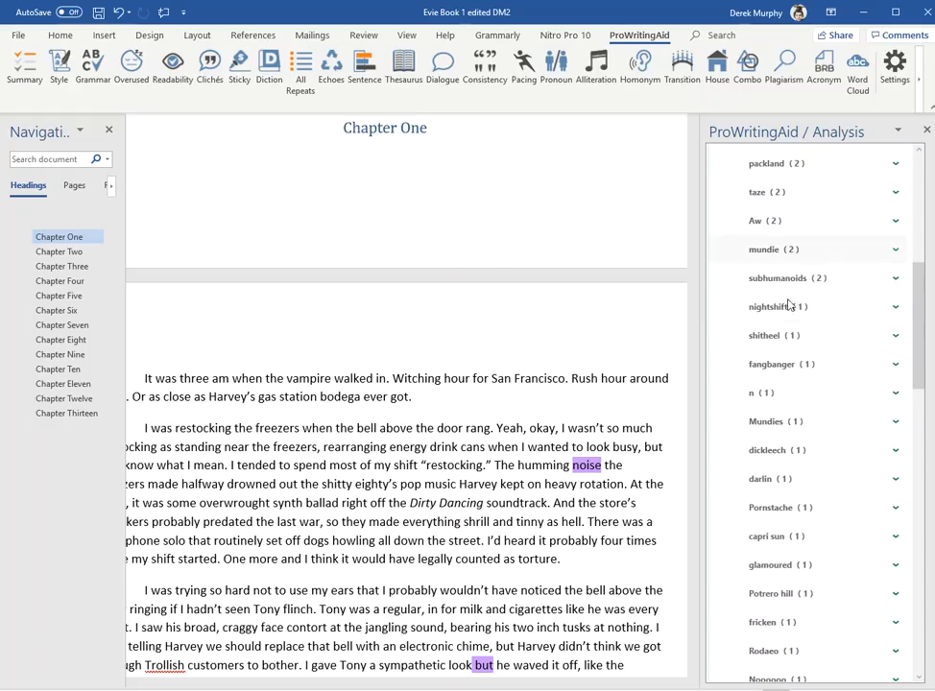
{"action": "scroll", "coordinate": [811, 583], "scroll_direction": "down", "scroll_amount": 1}
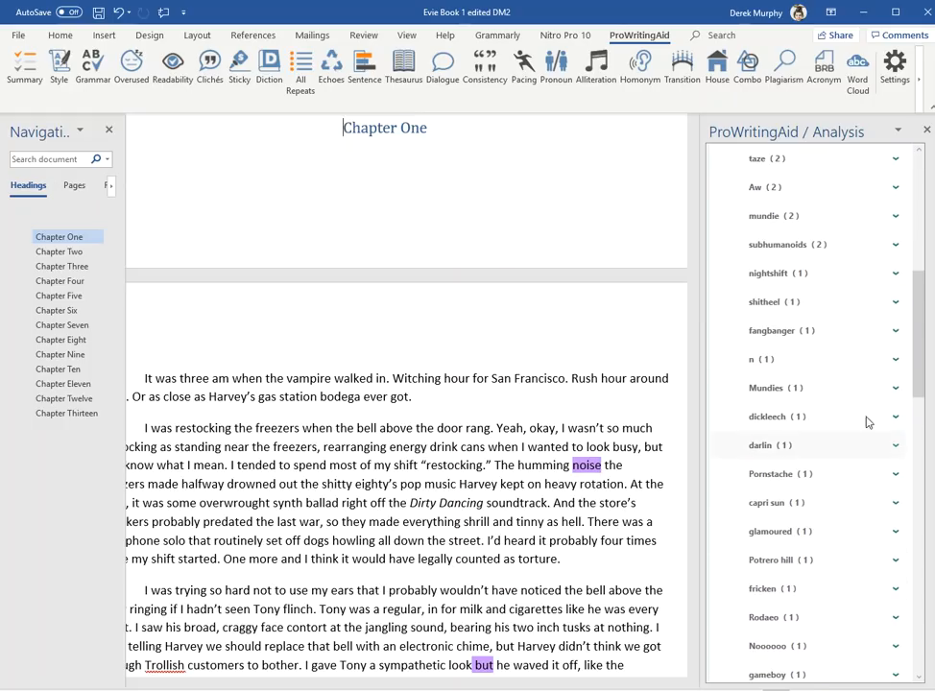
{"action": "left_click_drag", "start_coordinate": [920, 376], "coordinate": [918, 293]}
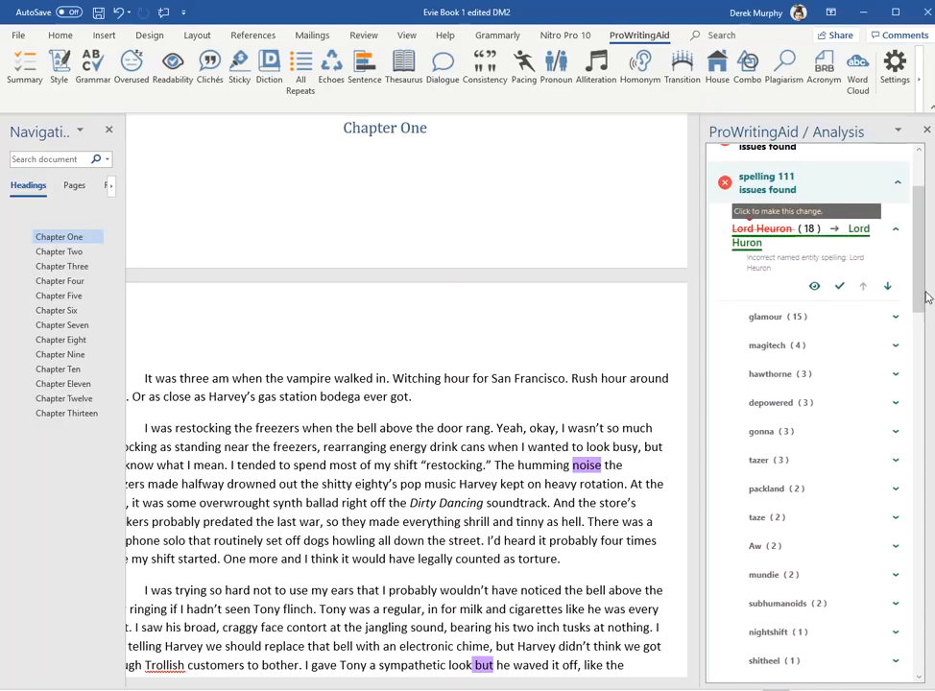
Step: Examine the flagged spellings of "glamour" in Chapter Three and "fangbanger" in Chapter One, along with their suggested replacements
{"action": "left_click", "coordinate": [779, 318]}
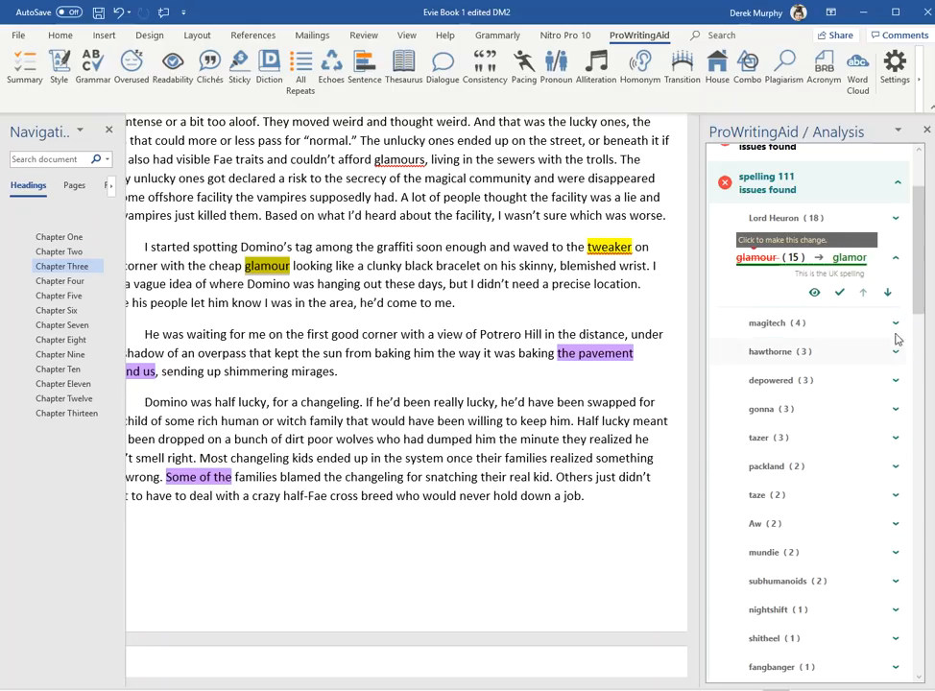
{"action": "left_click_drag", "start_coordinate": [919, 301], "coordinate": [927, 439]}
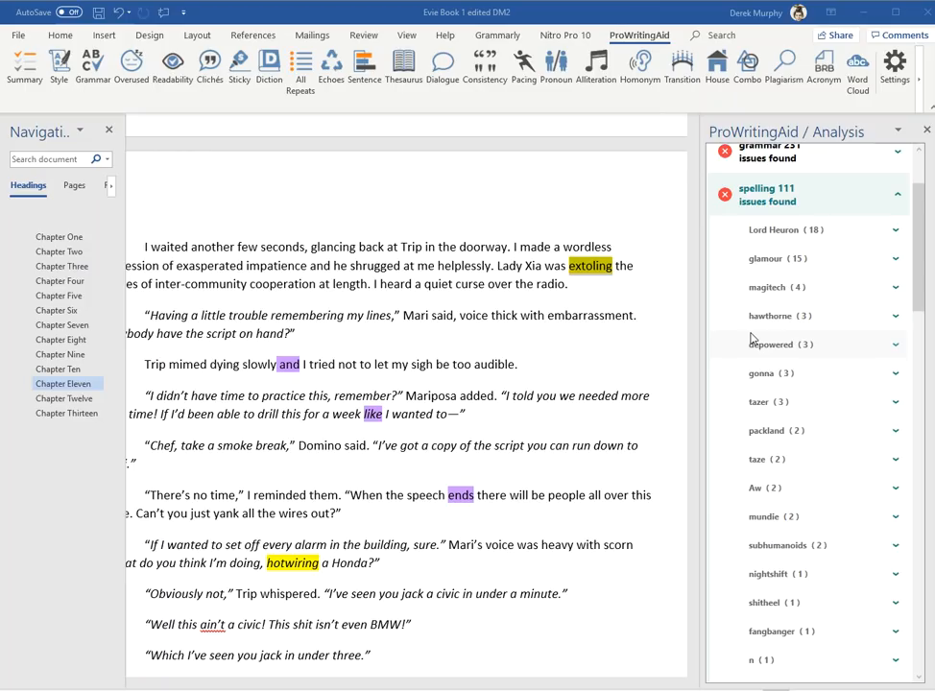
{"action": "left_click", "coordinate": [785, 461]}
{"action": "left_click", "coordinate": [789, 464]}
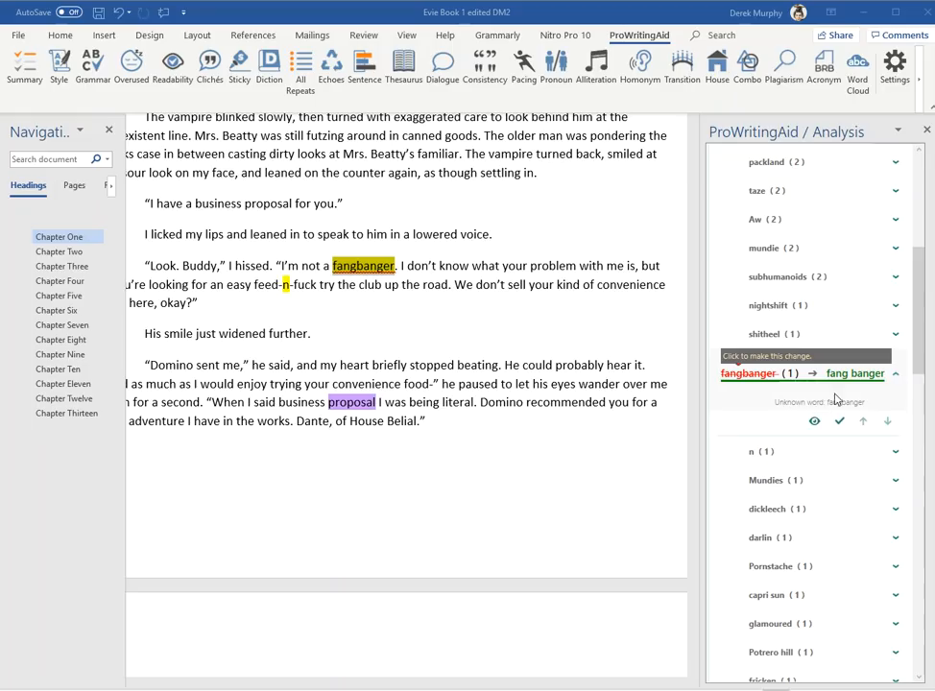
{"action": "mouse_move", "coordinate": [776, 386]}
{"action": "mouse_move", "coordinate": [845, 373]}
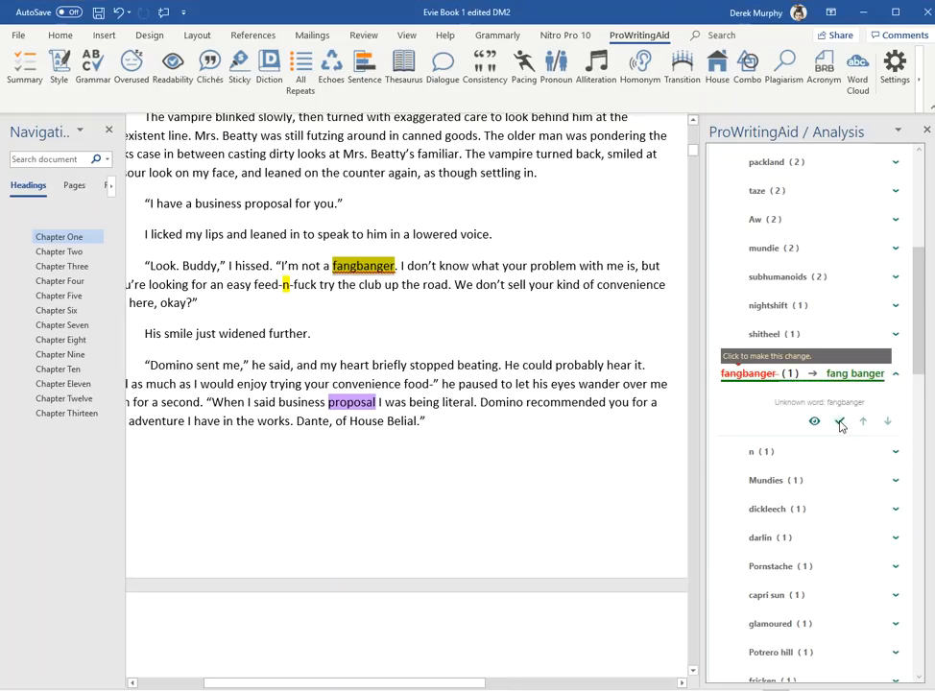
{"action": "left_click", "coordinate": [839, 423]}
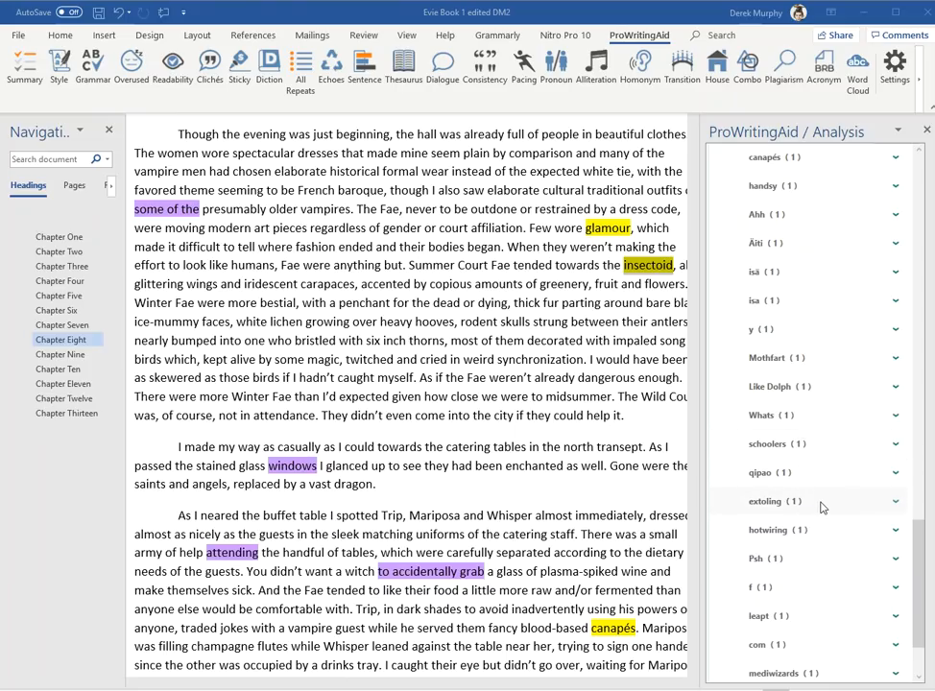
Step: Accept the ProWritingAid spelling correction from "extoling" to "extolling" in Chapter Eleven
{"action": "left_click", "coordinate": [823, 501]}
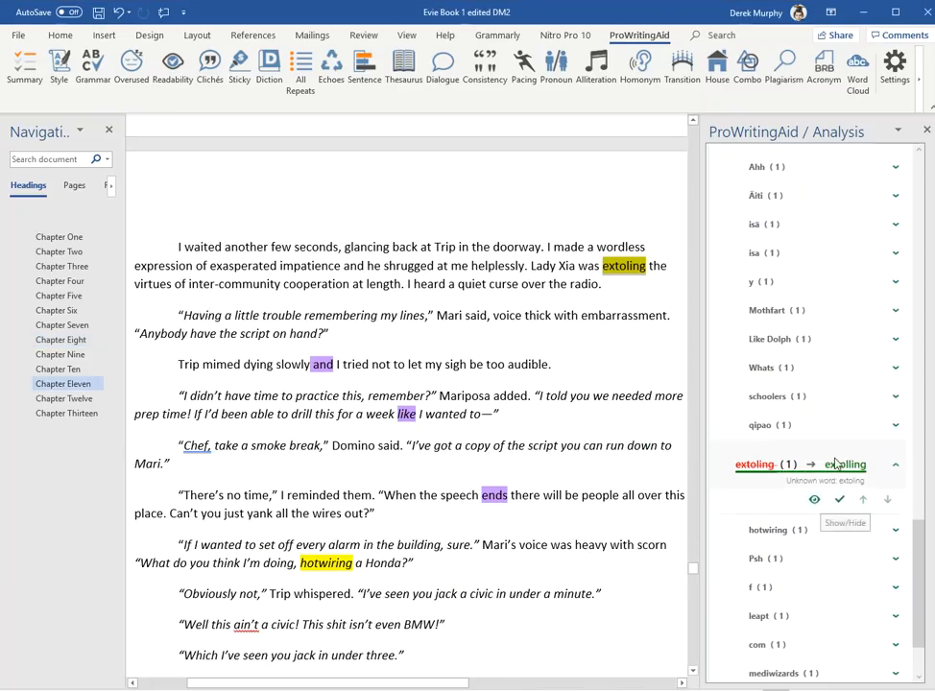
{"action": "left_click", "coordinate": [847, 465]}
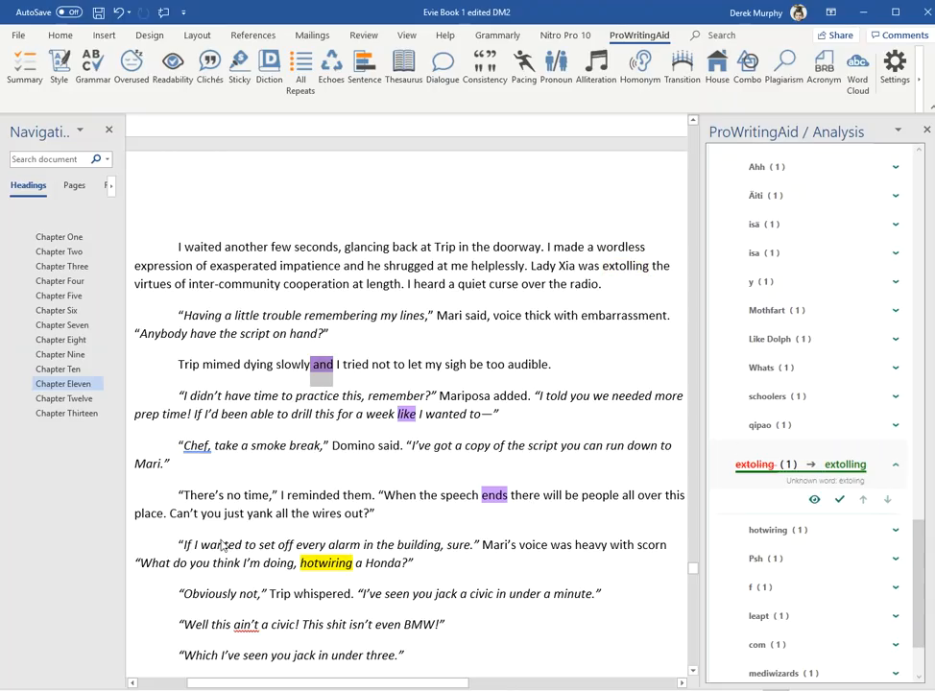
Step: Review the report's dialect issues and the punctuation suggestion for a comma after "According to her" in Chapter Eleven
{"action": "scroll", "coordinate": [854, 509], "scroll_direction": "up", "scroll_amount": 10}
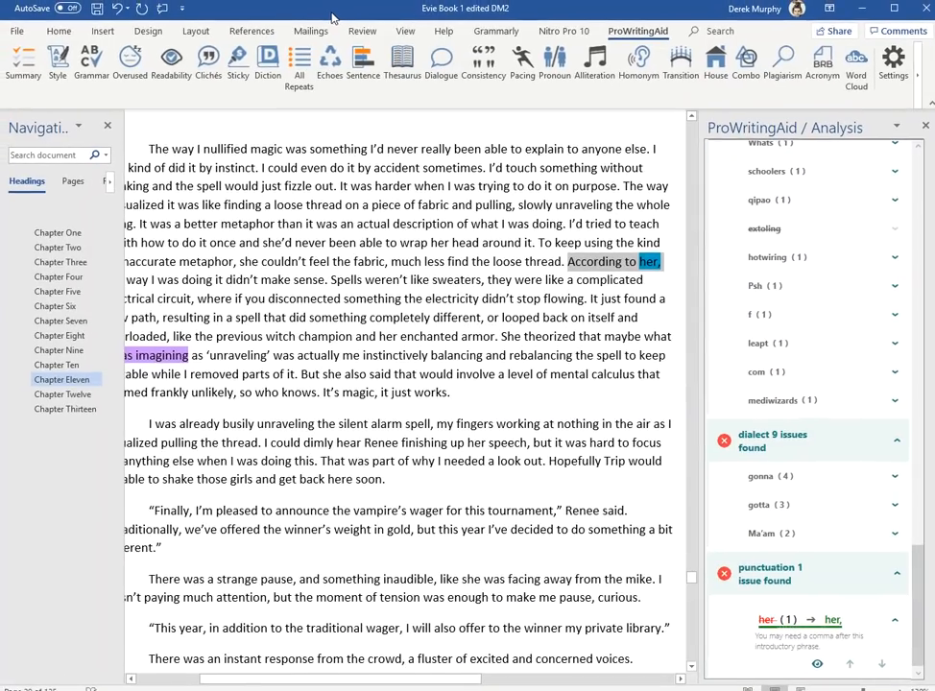
{"action": "scroll", "coordinate": [813, 611], "scroll_direction": "down", "scroll_amount": 1}
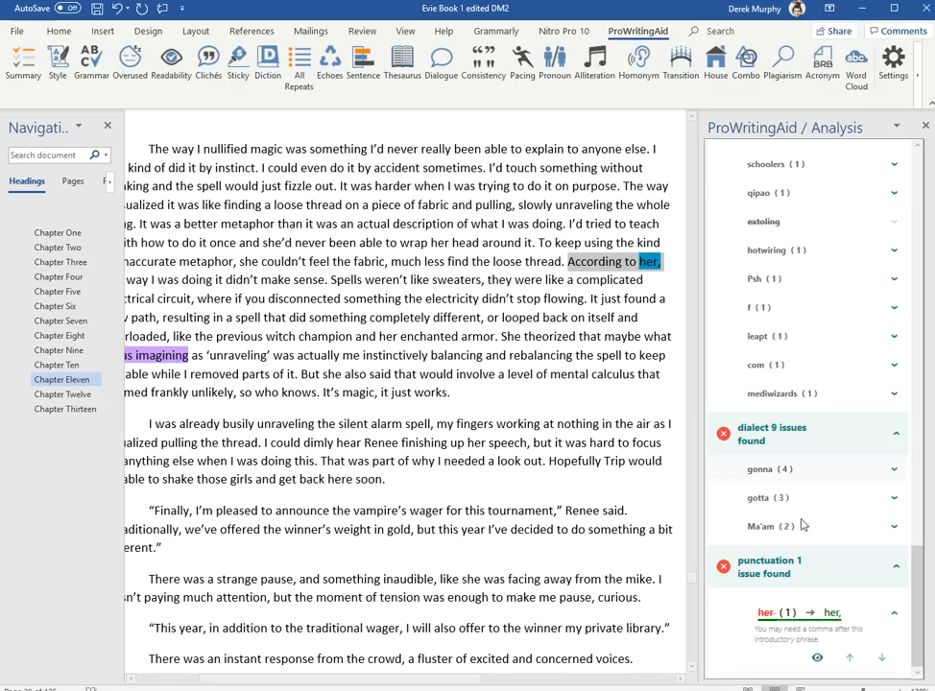
{"action": "scroll", "coordinate": [896, 572], "scroll_direction": "up", "scroll_amount": 15}
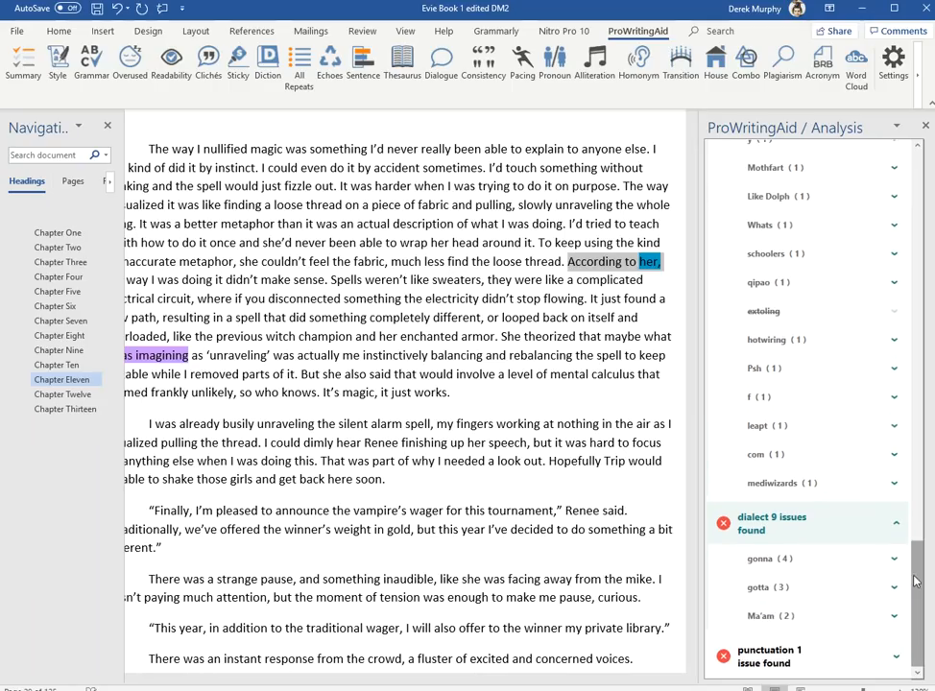
Step: Expand the report's grammar issues and add the missing comma before the closing quotation mark after "I'm a Buddhist, actually" in Chapter Five
{"action": "scroll", "coordinate": [896, 236], "scroll_direction": "up", "scroll_amount": 3}
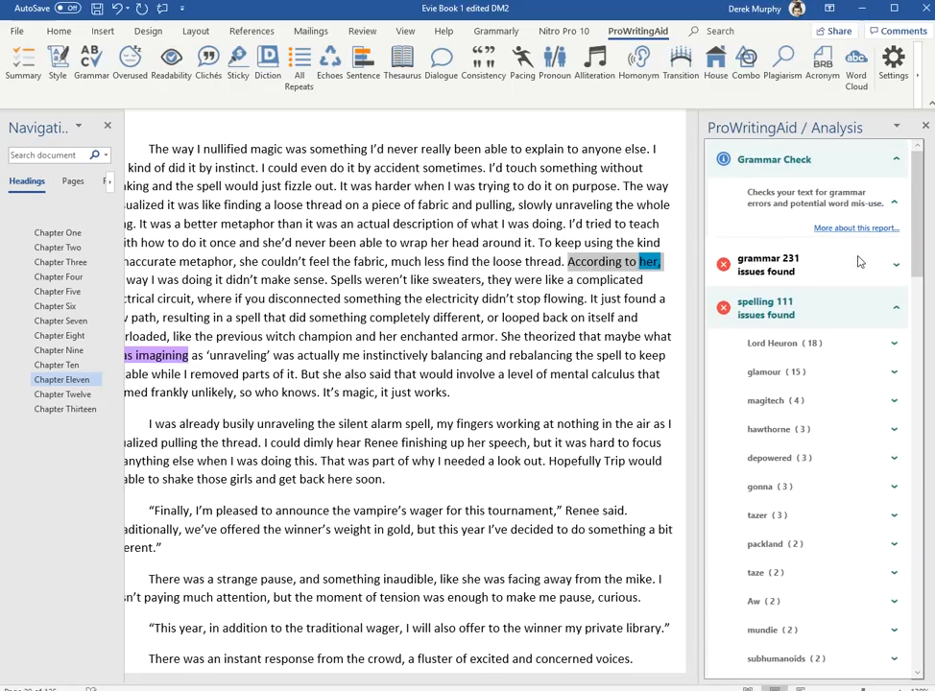
{"action": "left_click", "coordinate": [897, 268]}
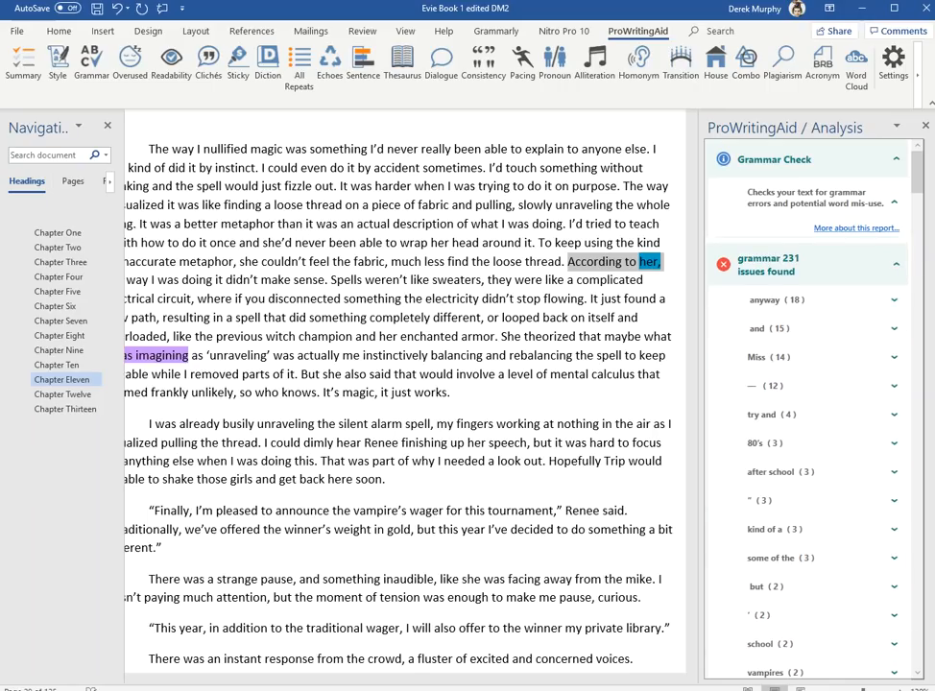
{"action": "left_click", "coordinate": [763, 500]}
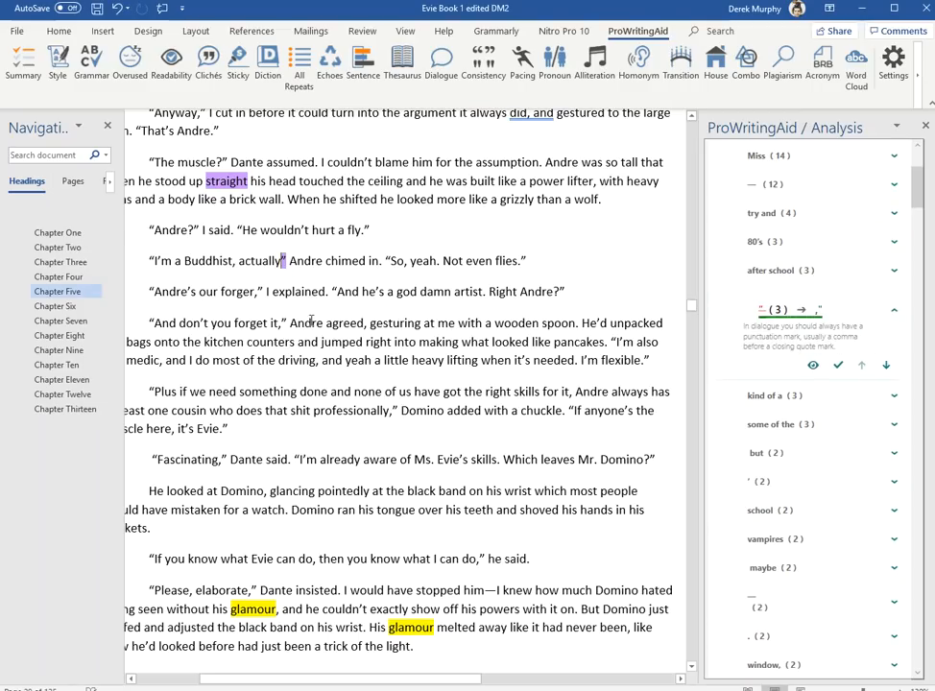
{"action": "type", "text": ","}
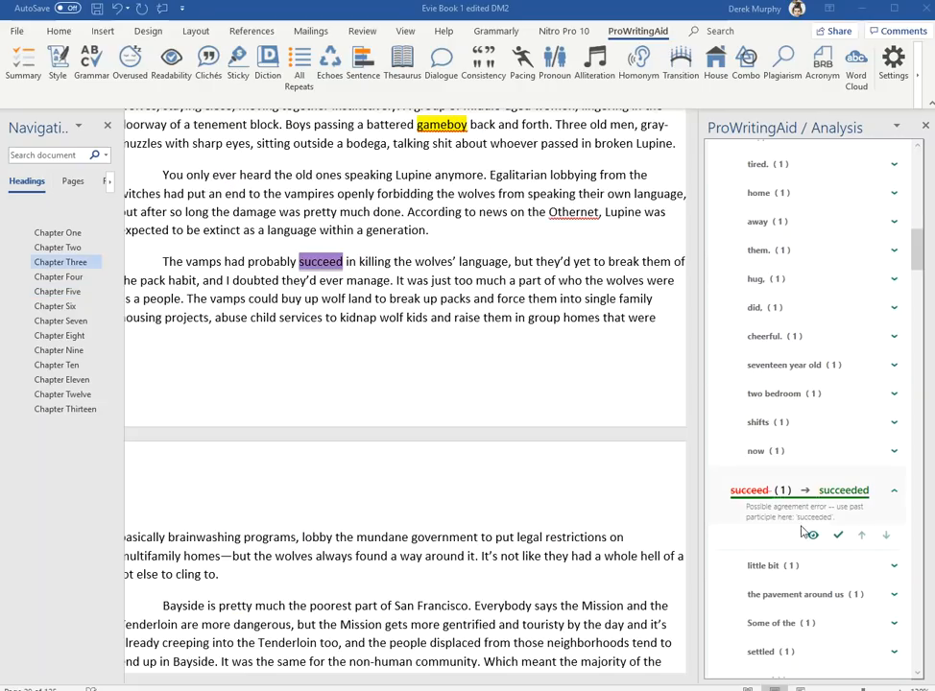
Step: Examine the suggested change from "succeed" to "succeeded" in its Chapter Three sentence, and return to the start of the grammar issues
{"action": "left_click_drag", "start_coordinate": [162, 262], "coordinate": [502, 273]}
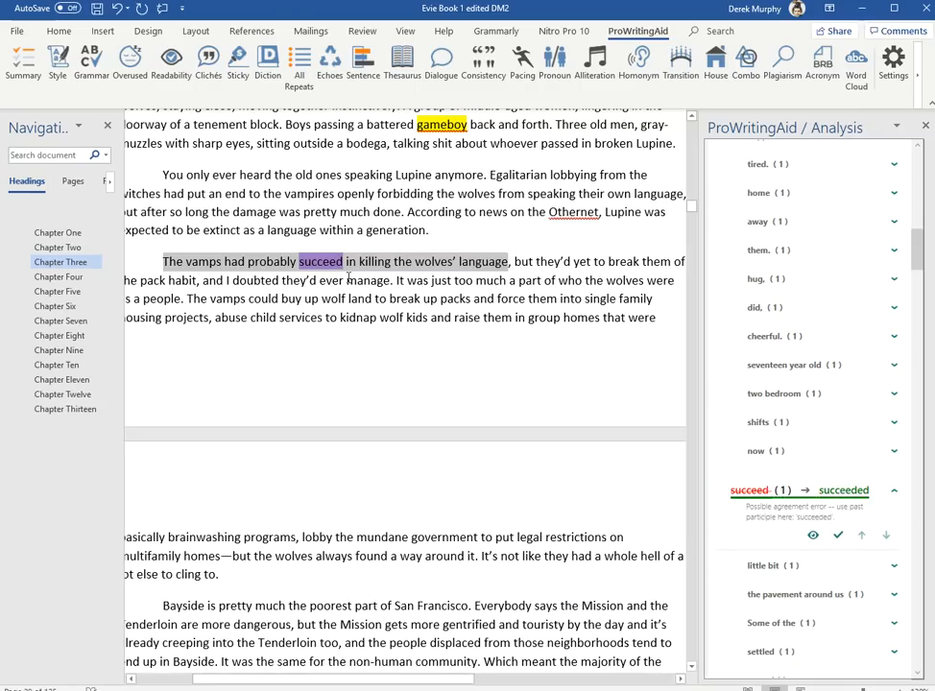
{"action": "left_click_drag", "start_coordinate": [163, 262], "coordinate": [507, 268]}
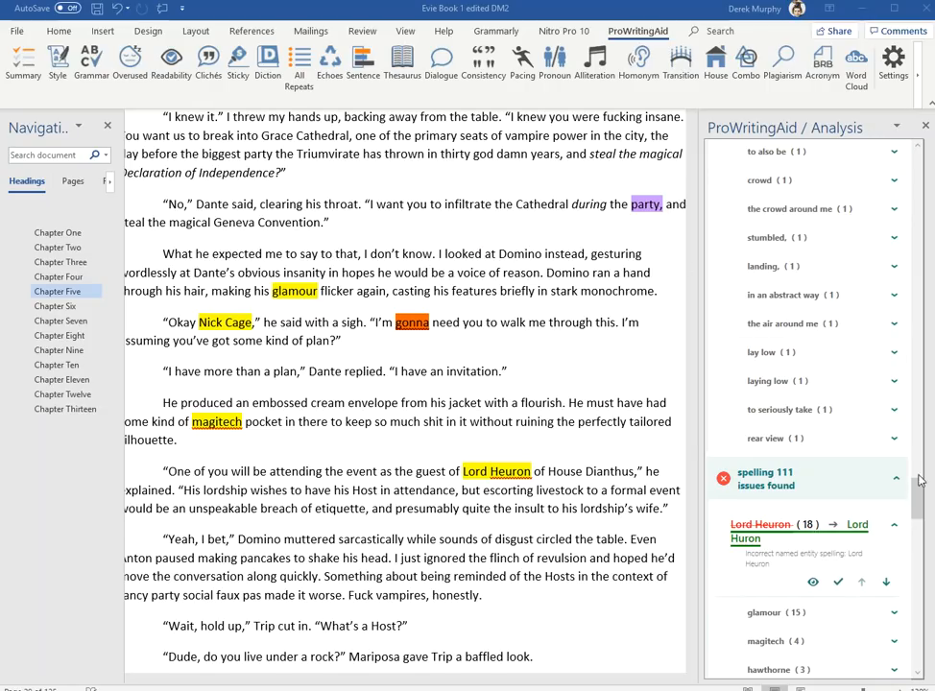
{"action": "left_click_drag", "start_coordinate": [918, 490], "coordinate": [914, 154]}
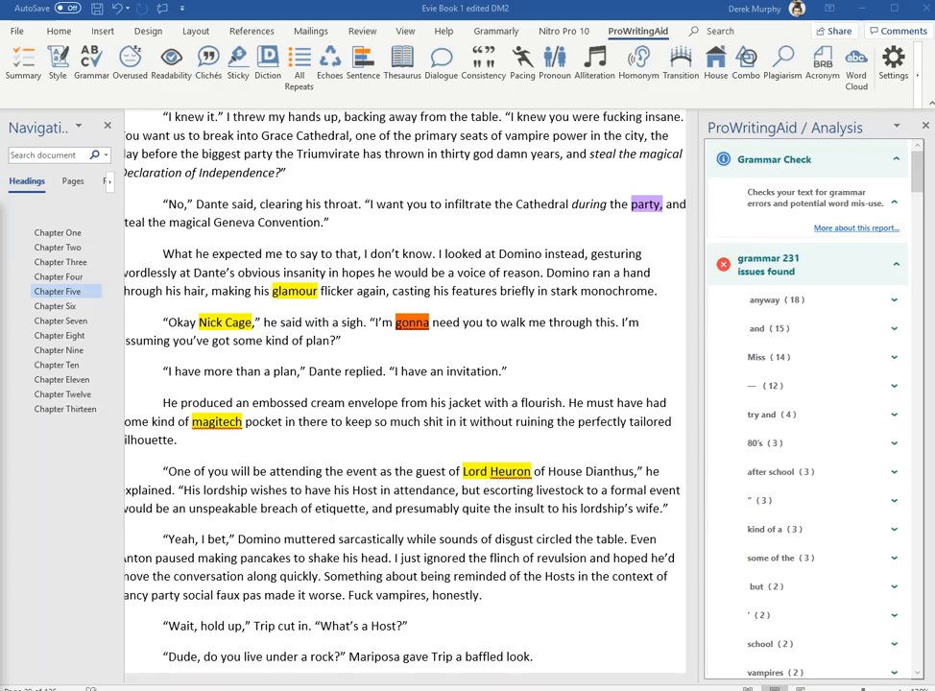
Step: Correct "interrupted out conversation" to "interrupted our conversation" in the vampire's reply near the start of Chapter Four
{"action": "left_click", "coordinate": [35, 154]}
{"action": "type", "text": "the wolves' language"}
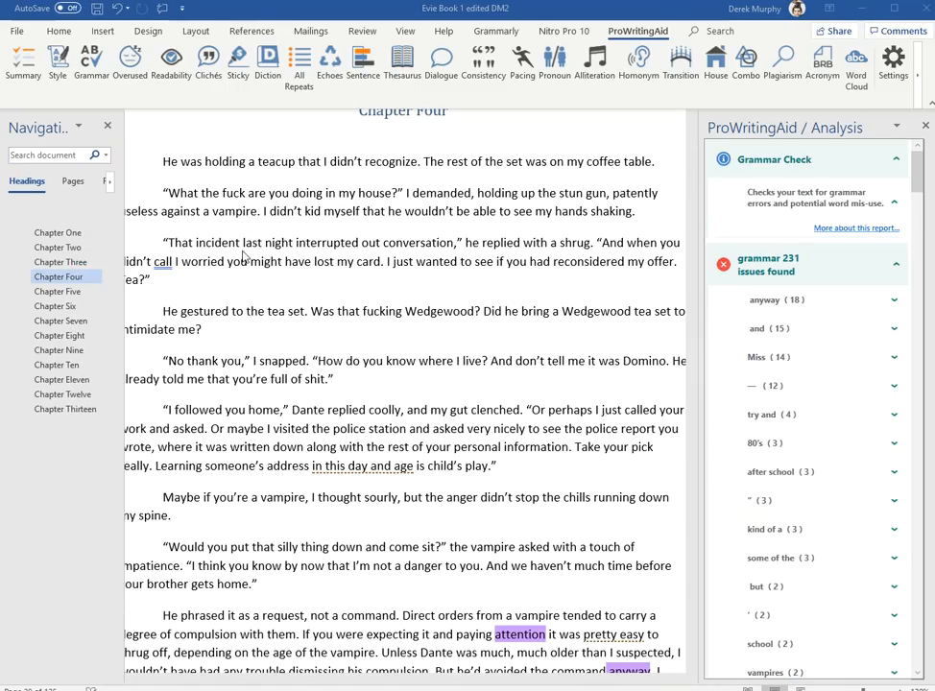
{"action": "left_click", "coordinate": [383, 242]}
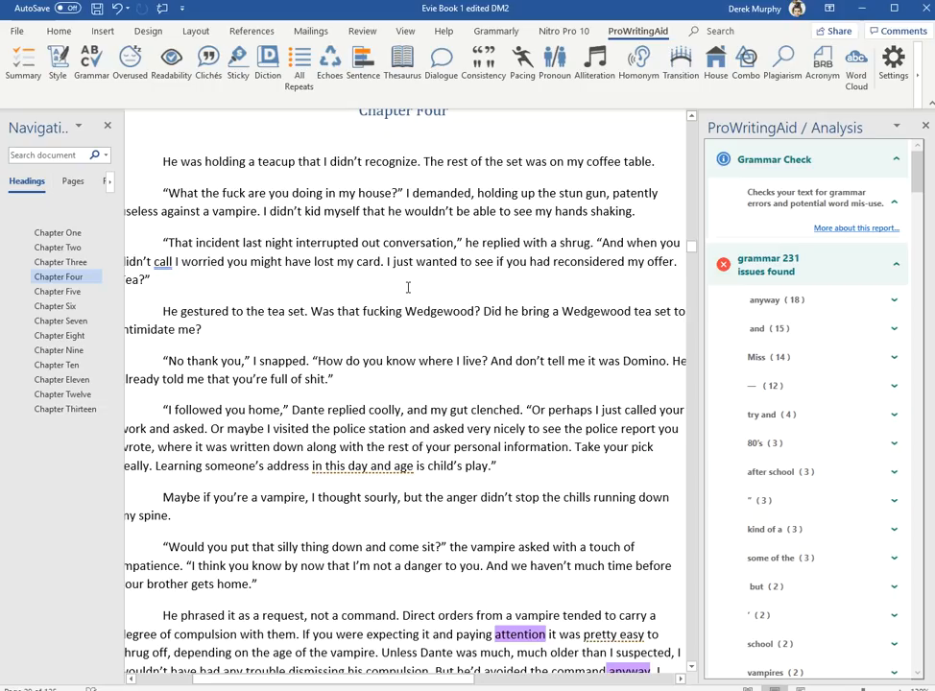
{"action": "key", "text": "BackSpace"}
{"action": "type", "text": "r"}
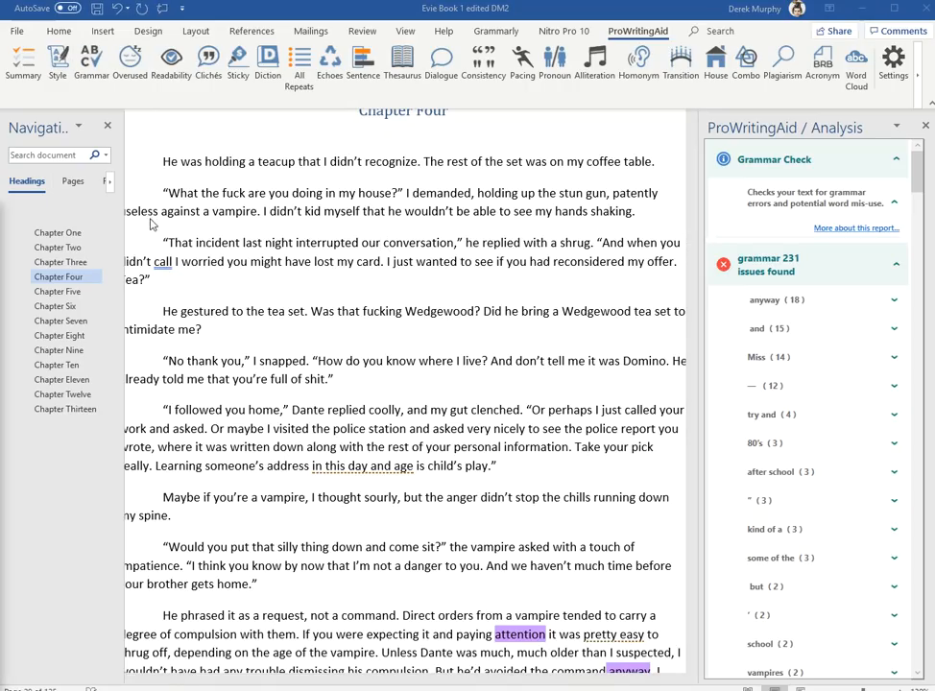
Step: Find the phrase "tying out a message" in Chapter Four and correct "tying" to "typing"
{"action": "left_click", "coordinate": [56, 157]}
{"action": "key", "text": "ctrl+v"}
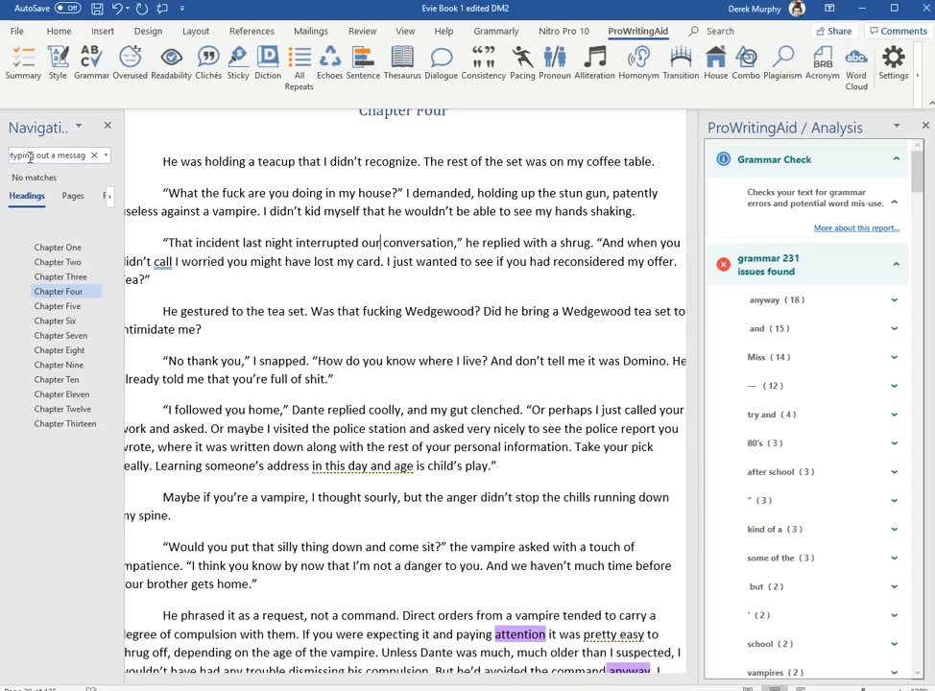
{"action": "left_click", "coordinate": [24, 156]}
{"action": "key", "text": "BackSpace"}
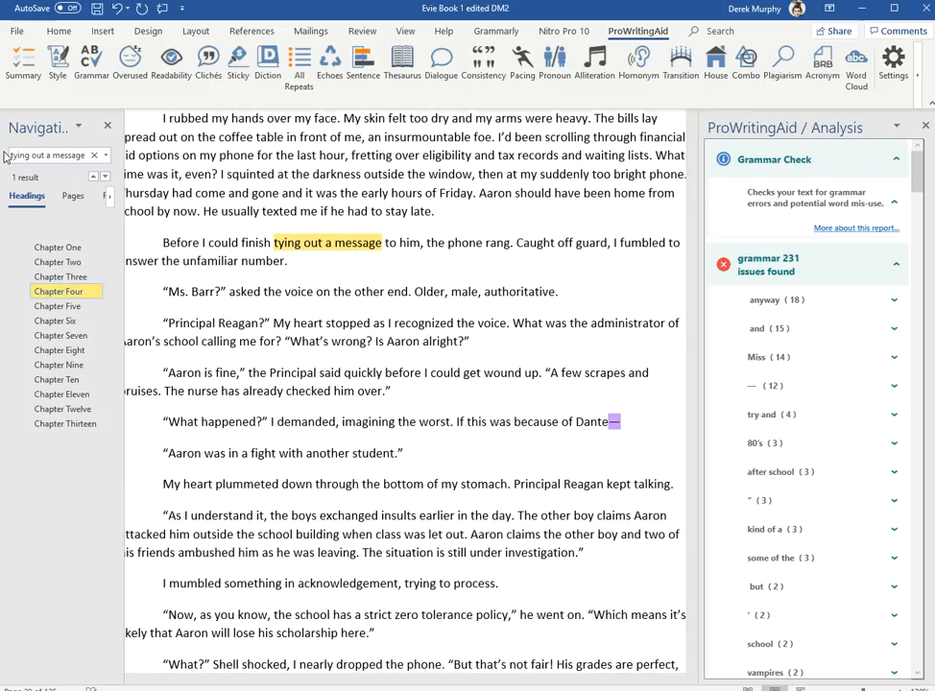
{"action": "left_click_drag", "start_coordinate": [12, 155], "coordinate": [77, 157]}
{"action": "key", "text": "ctrl+c"}
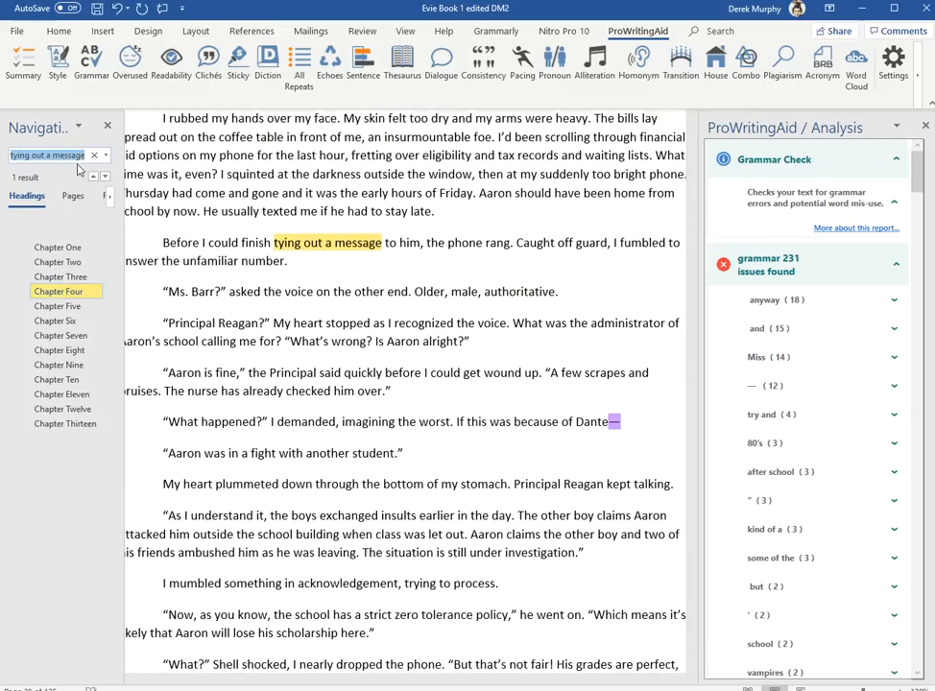
{"action": "key", "text": "BackSpace"}
{"action": "left_click", "coordinate": [32, 154]}
{"action": "key", "text": "ctrl+v"}
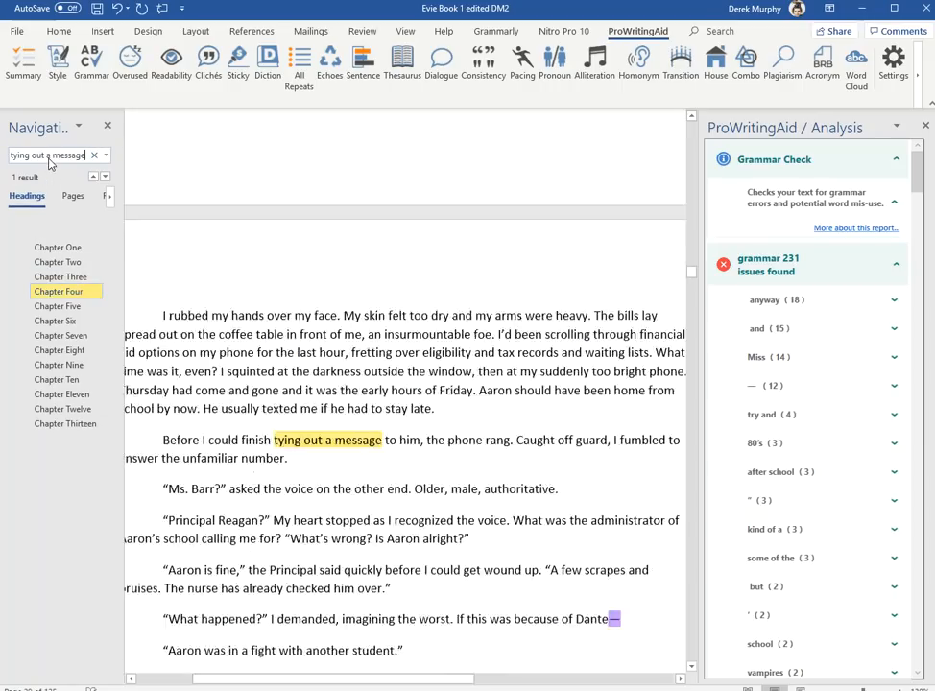
{"action": "left_click", "coordinate": [284, 246]}
{"action": "type", "text": "p"}
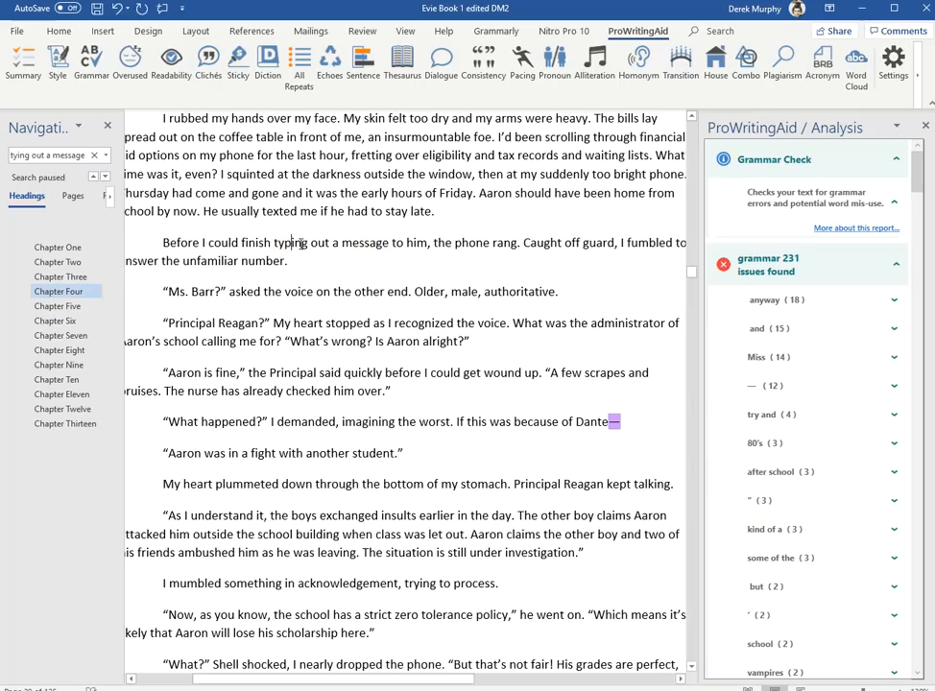
Step: Find "palate" in Chapter Five and change it to "palette" in the phrase about psychedelic colors
{"action": "left_click", "coordinate": [19, 155]}
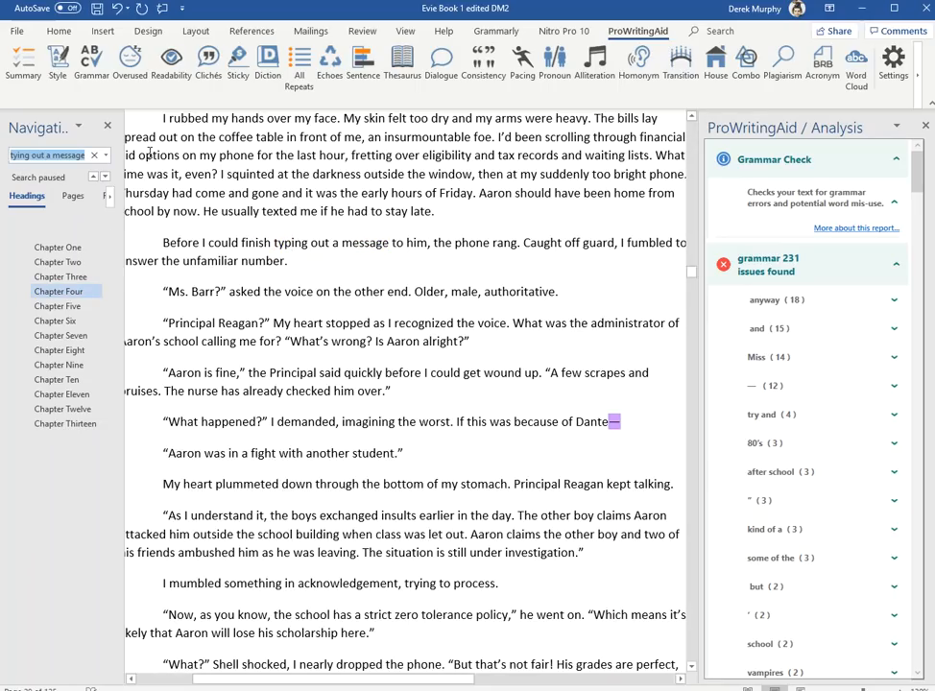
{"action": "key", "text": "BackSpace"}
{"action": "type", "text": "palate"}
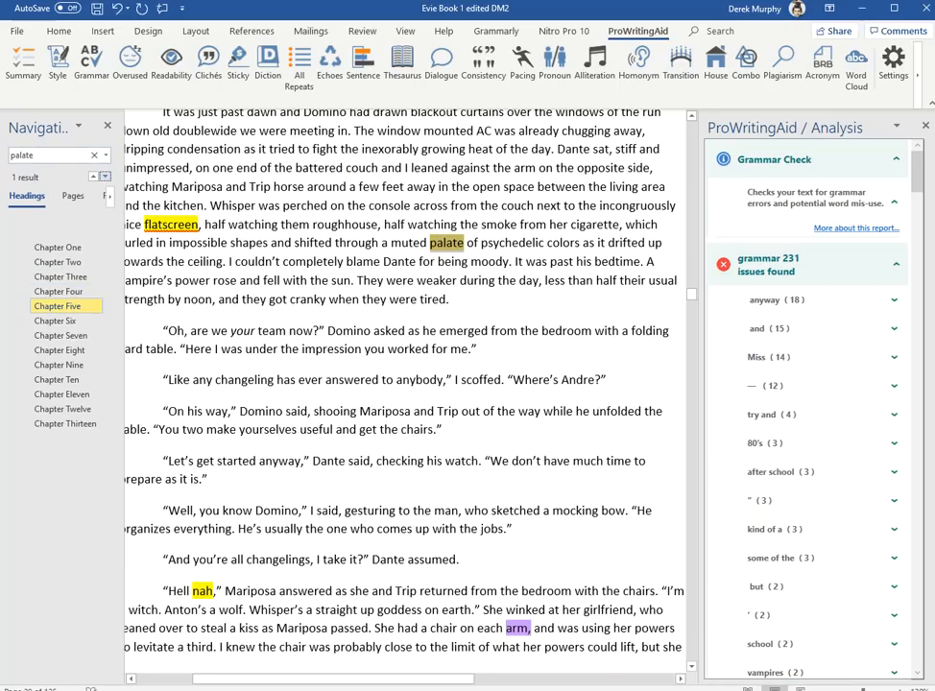
{"action": "left_click", "coordinate": [553, 257]}
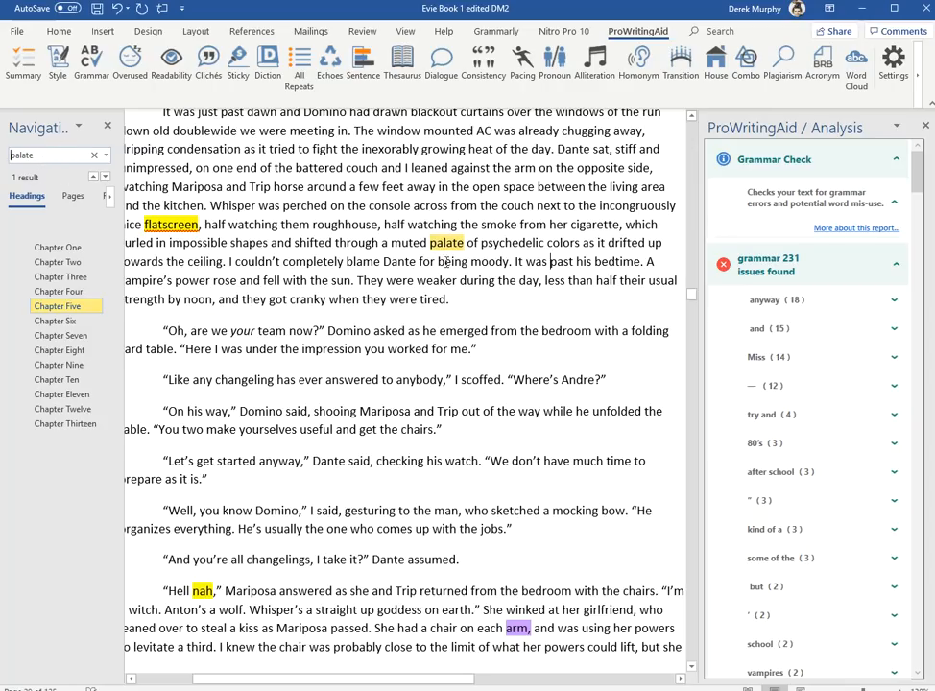
{"action": "left_click_drag", "start_coordinate": [56, 155], "coordinate": [12, 155]}
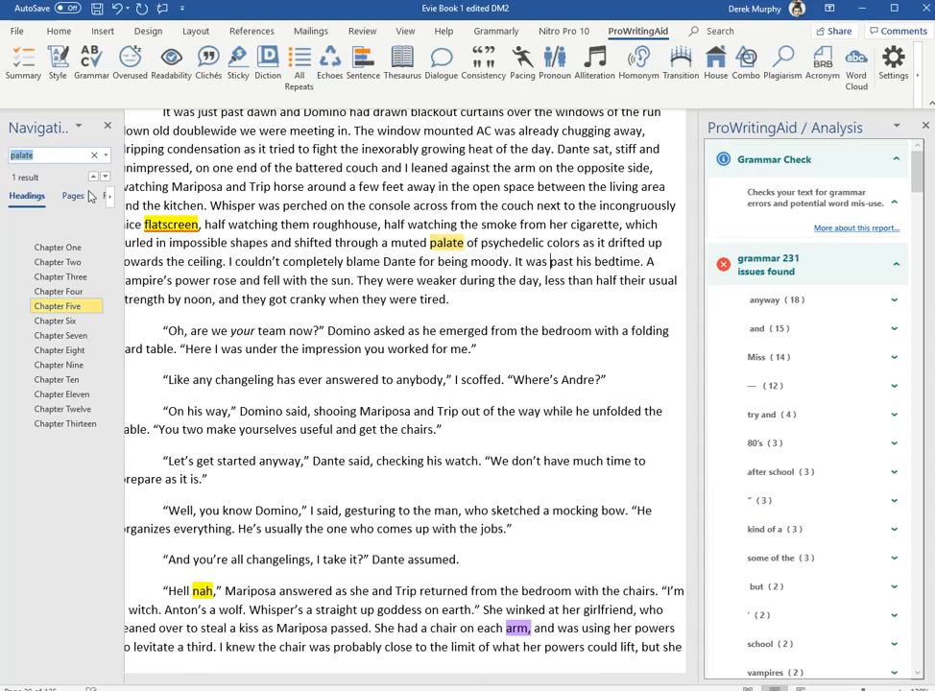
{"action": "left_click", "coordinate": [57, 154]}
{"action": "double_click", "coordinate": [57, 154]}
{"action": "key", "text": "BackSpace"}
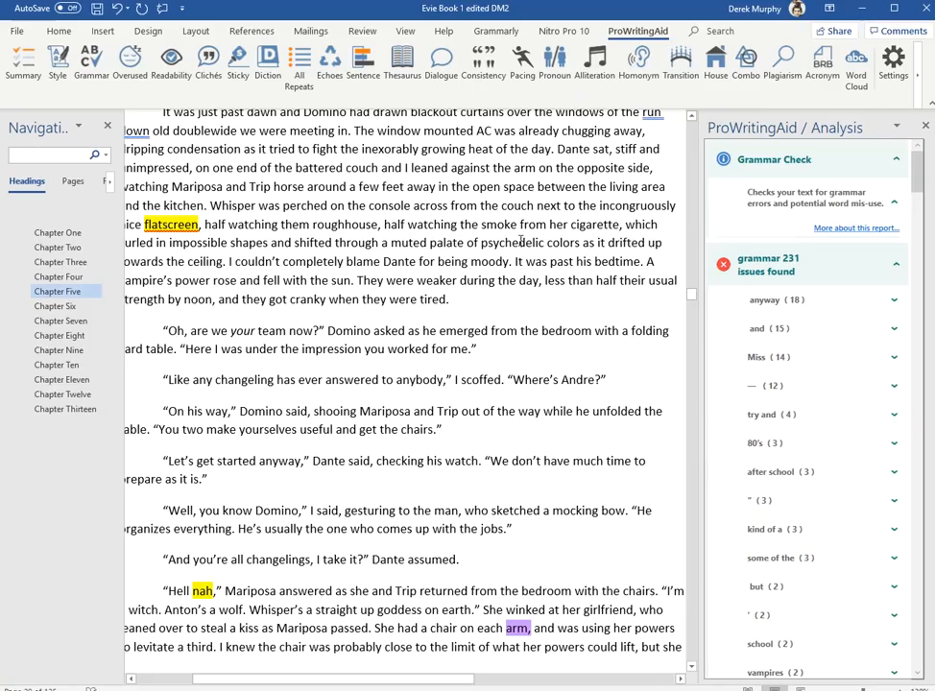
{"action": "left_click", "coordinate": [464, 243]}
{"action": "key", "text": "BackSpace"}
{"action": "key", "text": "BackSpace"}
{"action": "key", "text": "BackSpace"}
{"action": "type", "text": "ette"}
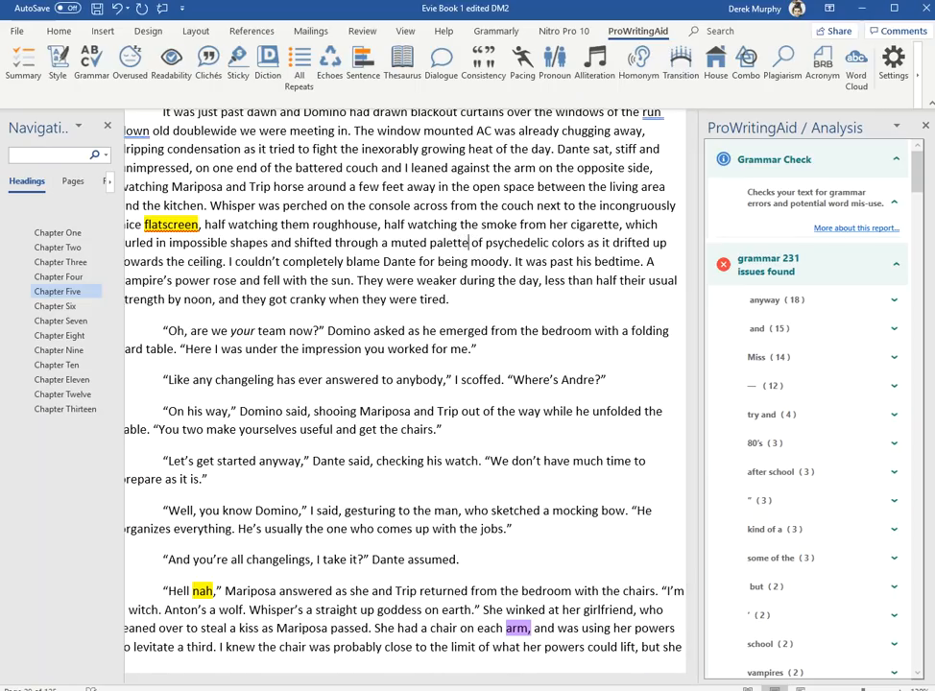
Step: Find "whose" in Chapter Five and replace it with "who's" in "Any witch whose been trained"
{"action": "key", "text": "ctrl+f"}
{"action": "type", "text": "whose"}
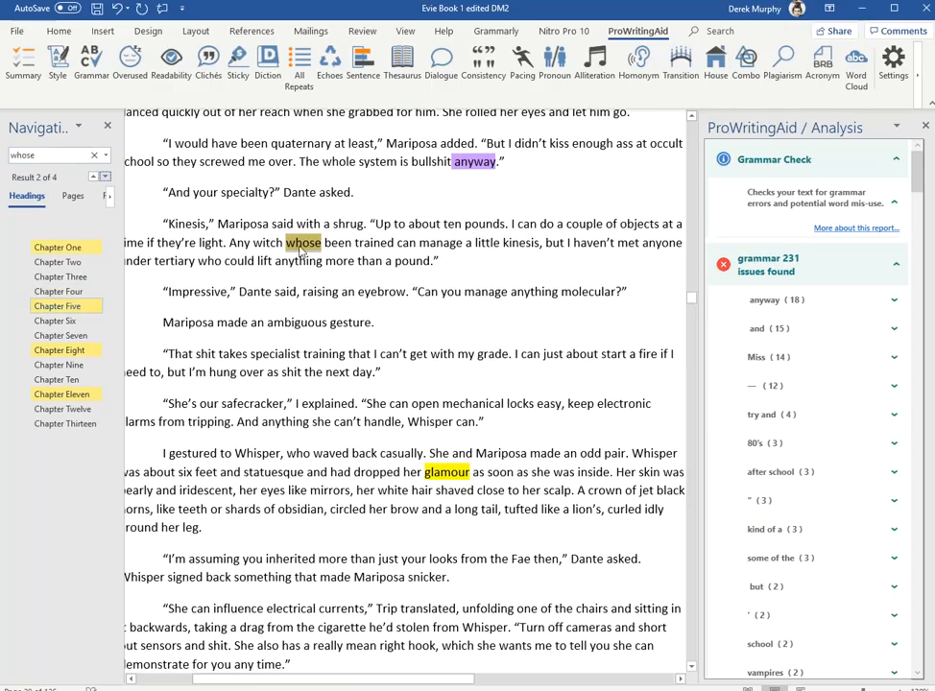
{"action": "left_click", "coordinate": [19, 158]}
{"action": "left_click", "coordinate": [49, 154]}
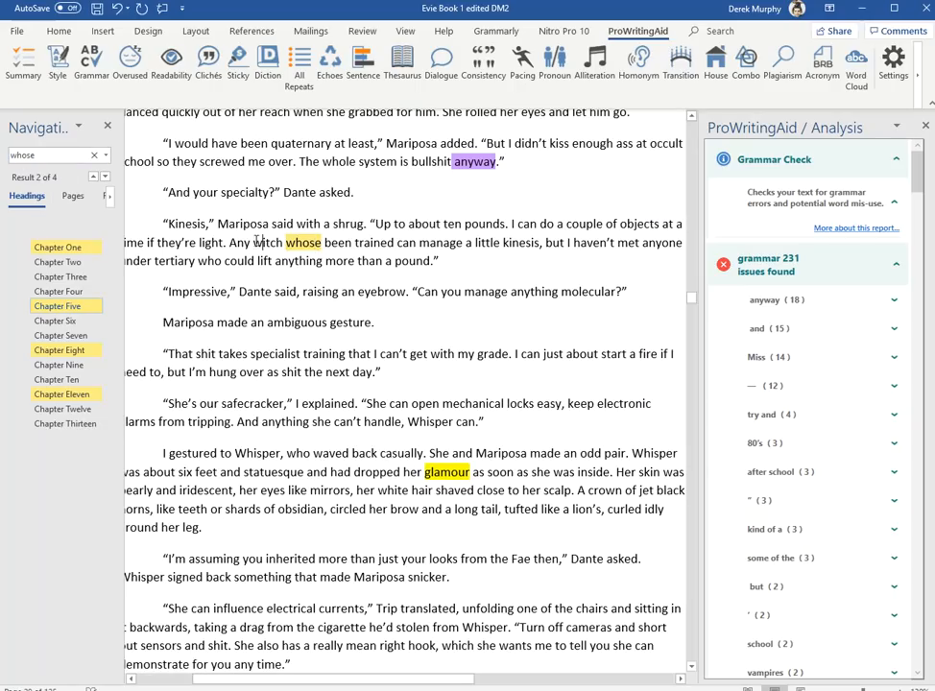
{"action": "key", "text": "BackSpace"}
{"action": "key", "text": "BackSpace"}
{"action": "key", "text": "BackSpace"}
{"action": "key", "text": "BackSpace"}
{"action": "key", "text": "BackSpace"}
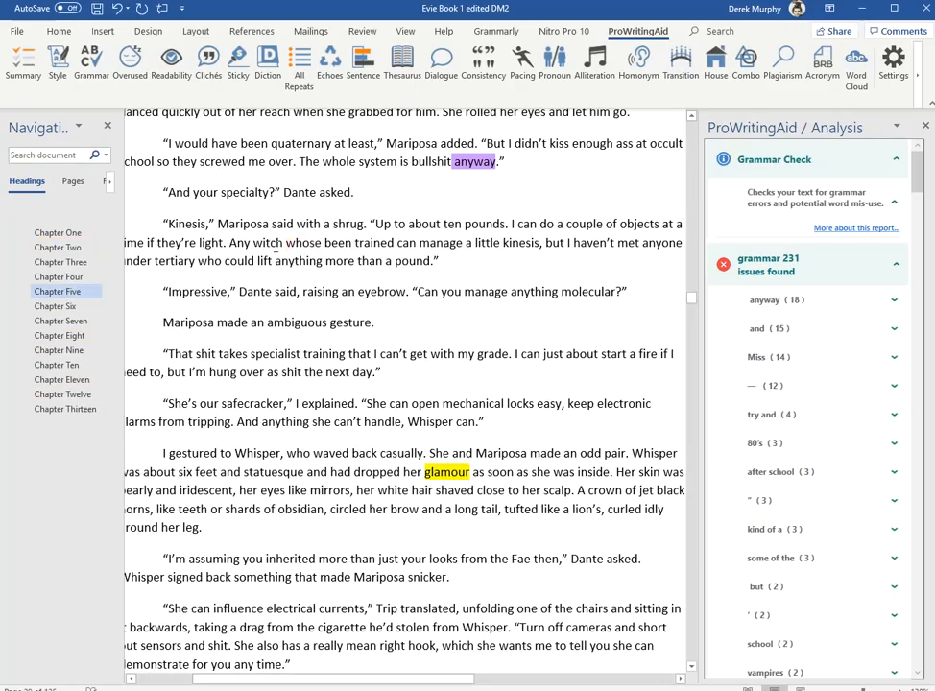
{"action": "double_click", "coordinate": [310, 243]}
{"action": "type", "text": "who's"}
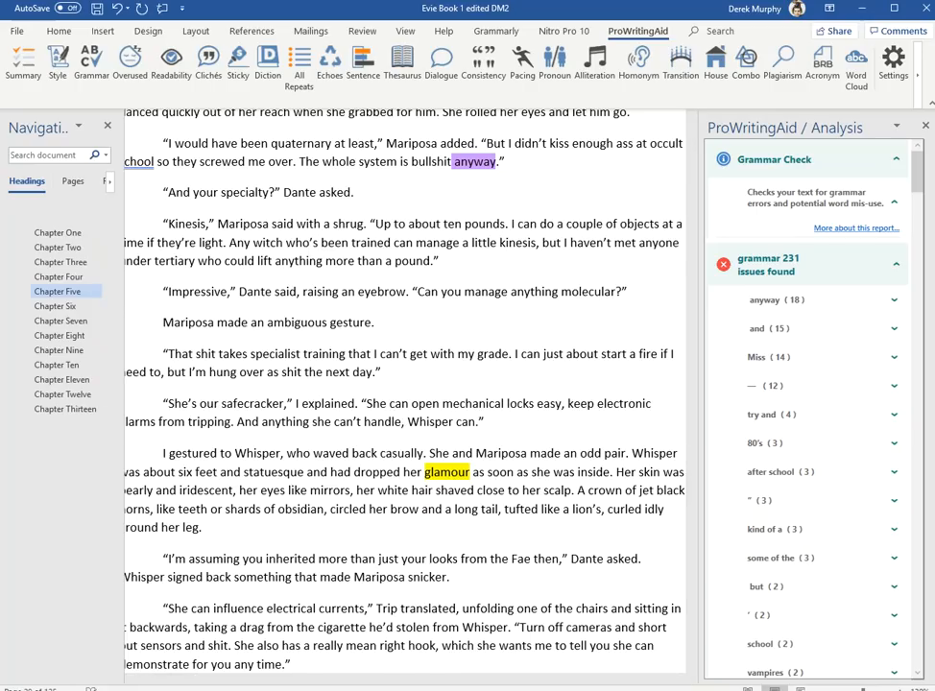
Step: Find "complimented" in Chapter Six and correct it to "complemented" in the sentence about the dress's neckline
{"action": "left_click", "coordinate": [75, 153]}
{"action": "type", "text": "complimented"}
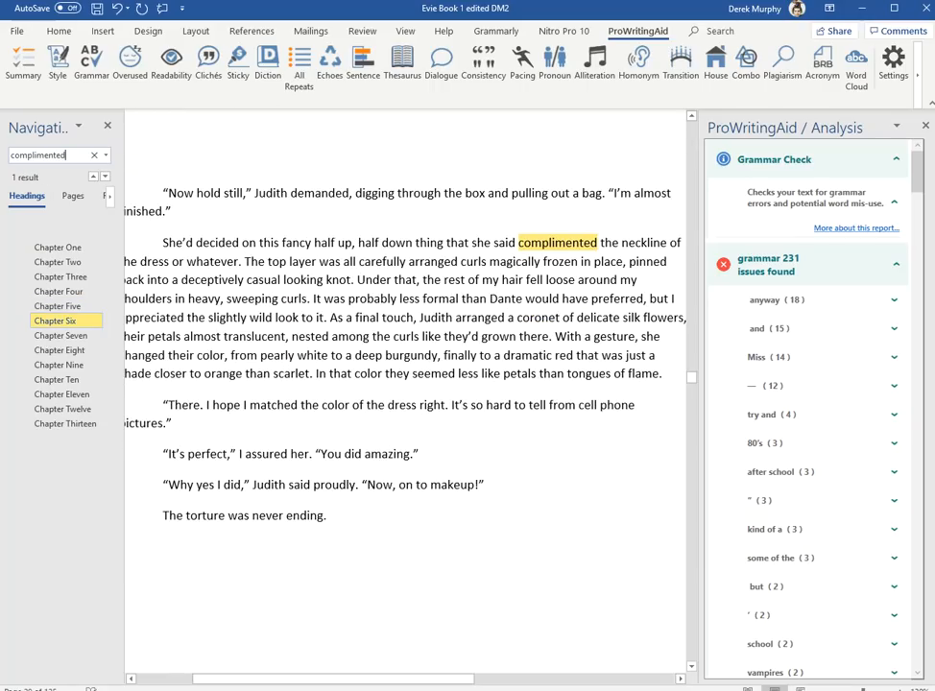
{"action": "left_click", "coordinate": [560, 243]}
{"action": "key", "text": "BackSpace"}
{"action": "type", "text": "e"}
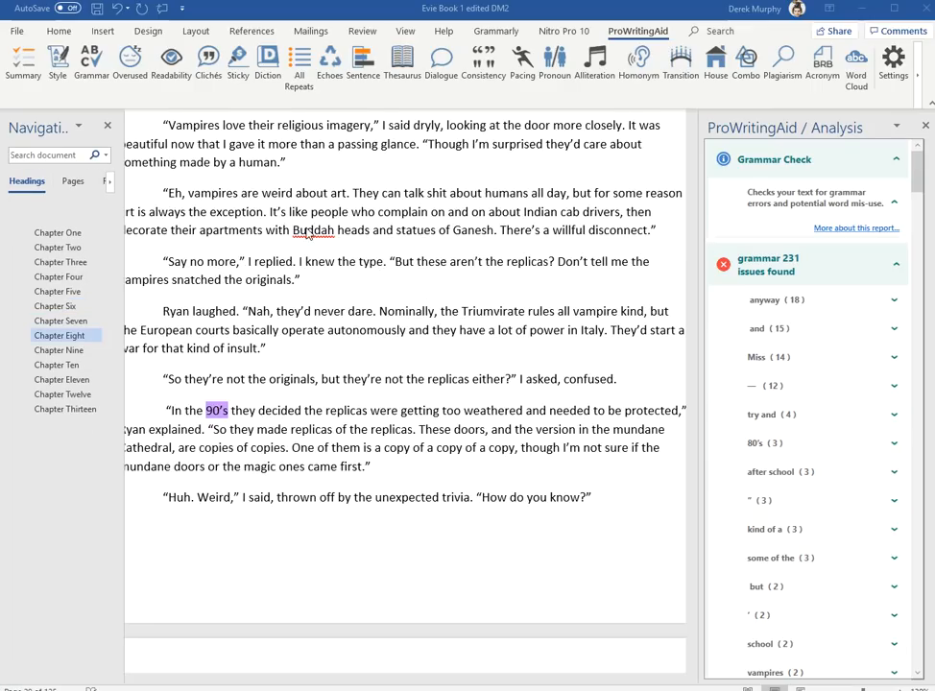
Step: Collapse the report's grammar and spelling issues, and replace "Buddah" in Chapter Eight with the suggested spelling "Buddha"
{"action": "left_click", "coordinate": [313, 231]}
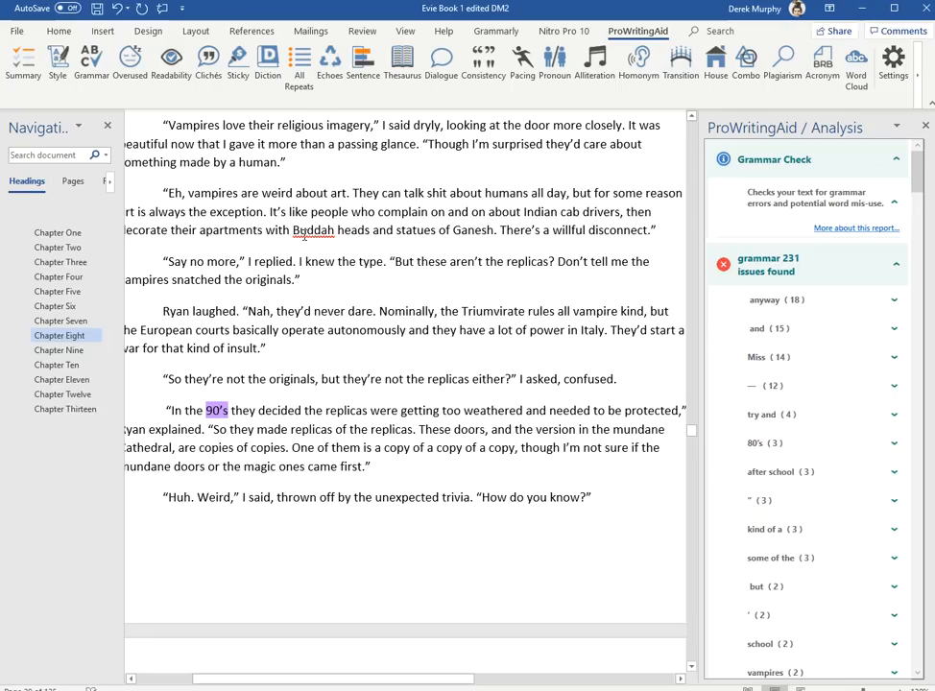
{"action": "right_click", "coordinate": [309, 235]}
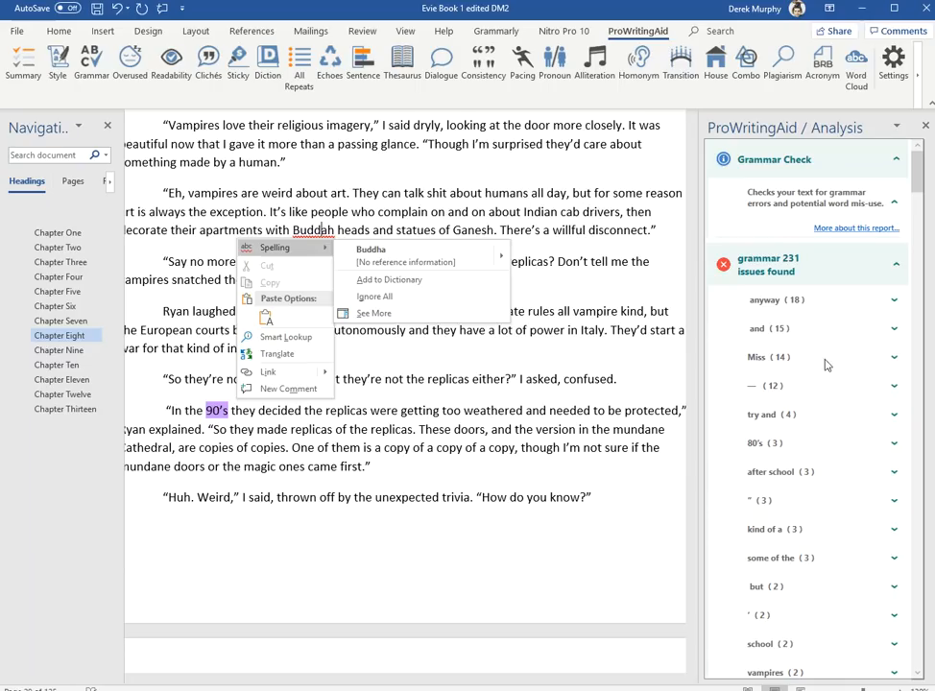
{"action": "left_click", "coordinate": [896, 265]}
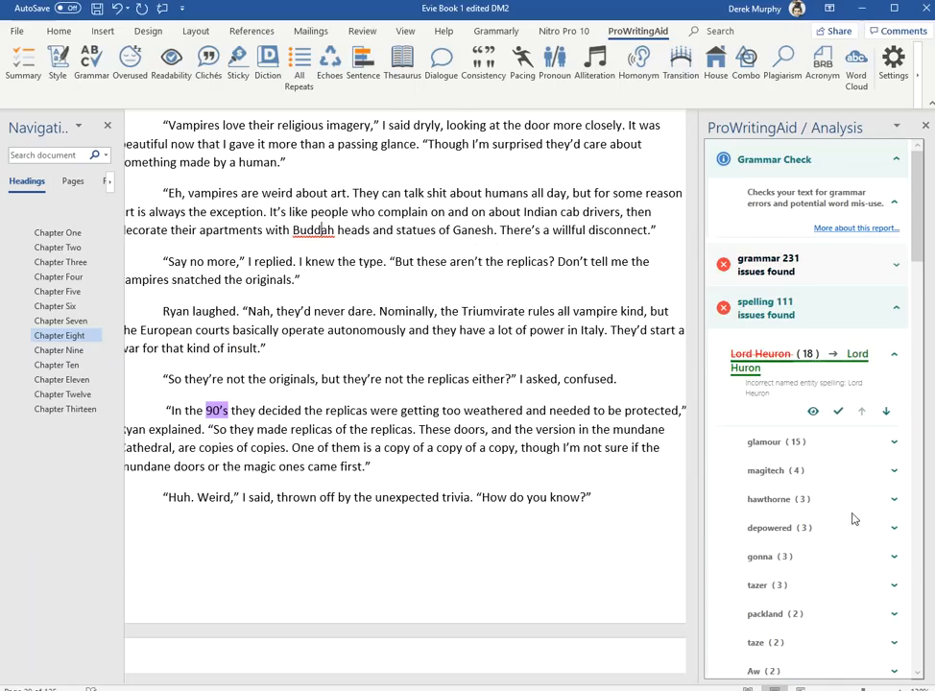
{"action": "left_click", "coordinate": [895, 308]}
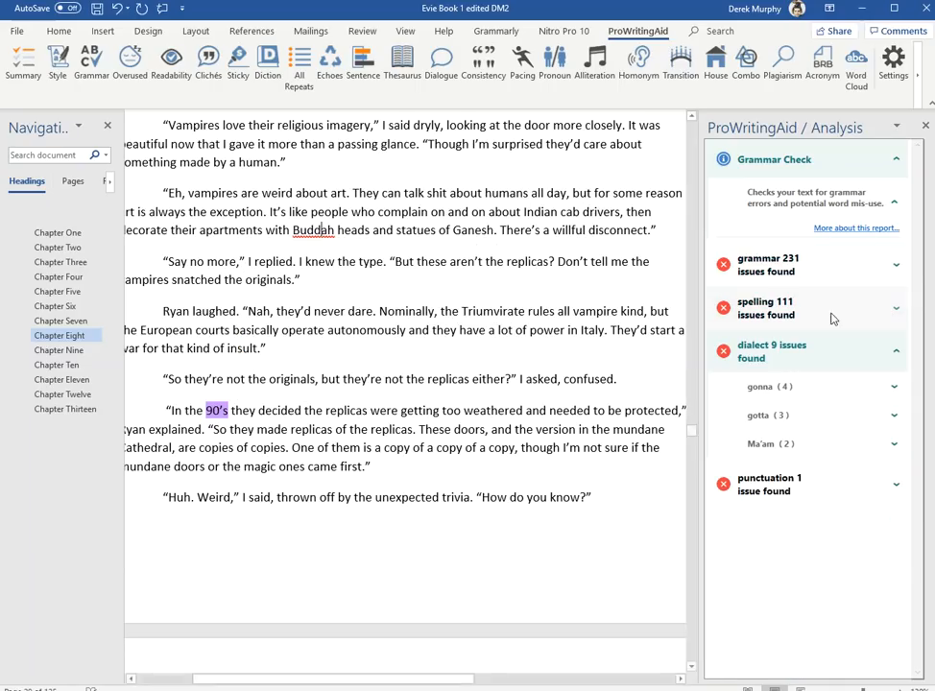
{"action": "right_click", "coordinate": [310, 236]}
{"action": "mouse_move", "coordinate": [283, 248]}
{"action": "left_click", "coordinate": [363, 247]}
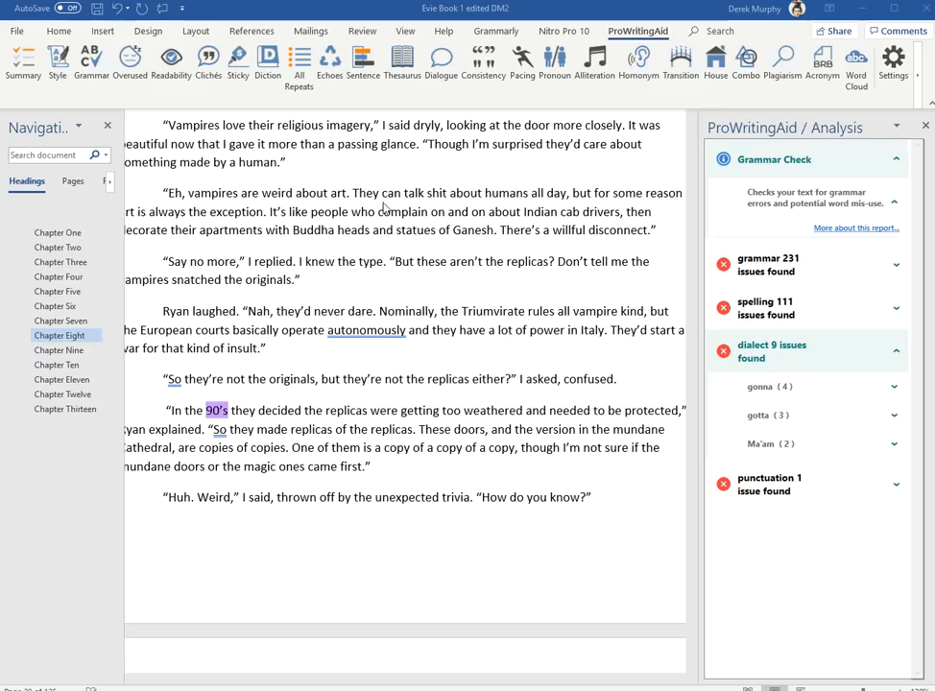
Step: Go to Chapter One and run ProWritingAid's overused words check on the manuscript, putting the Grammarly copy of the document out of view
{"action": "left_click", "coordinate": [71, 234]}
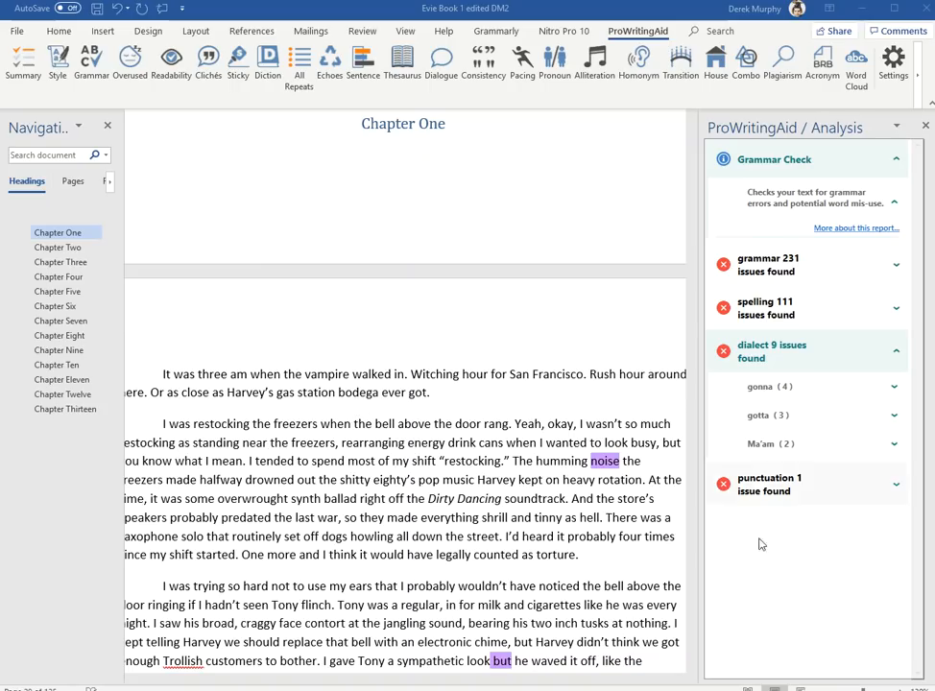
{"action": "left_click", "coordinate": [126, 79]}
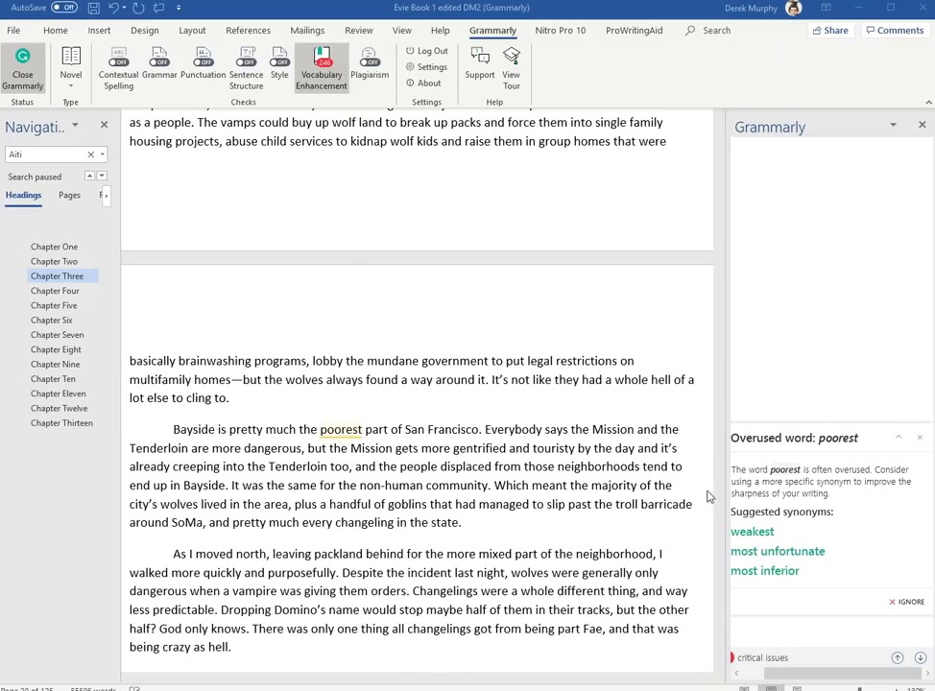
{"action": "left_click", "coordinate": [859, 16]}
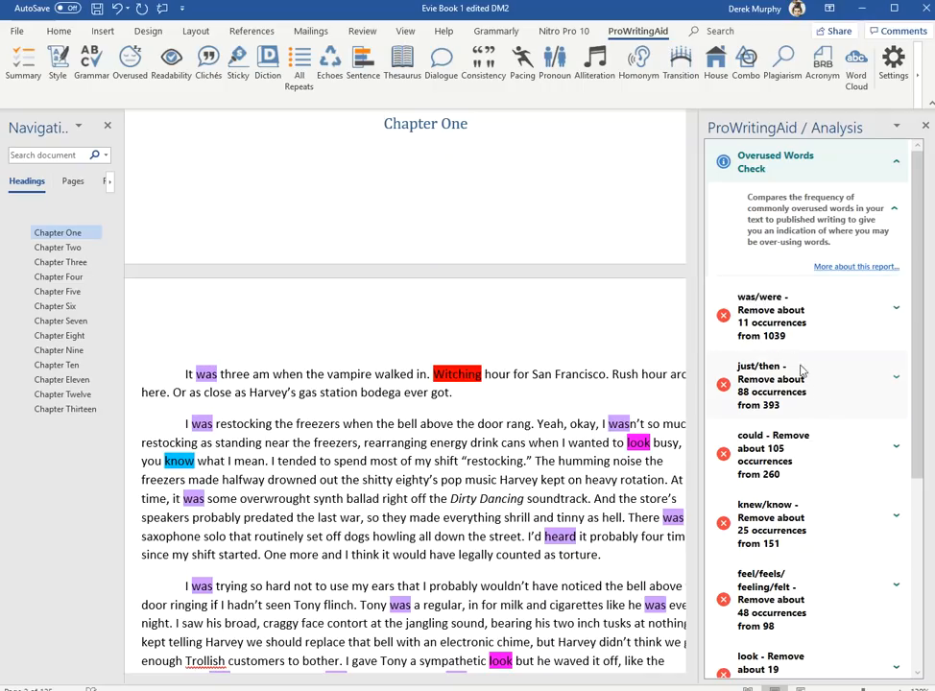
Step: Review the overused words list, expand the initial -ing entry, and show the first sentence opening with "Being"
{"action": "scroll", "coordinate": [808, 478], "scroll_direction": "down", "scroll_amount": 5}
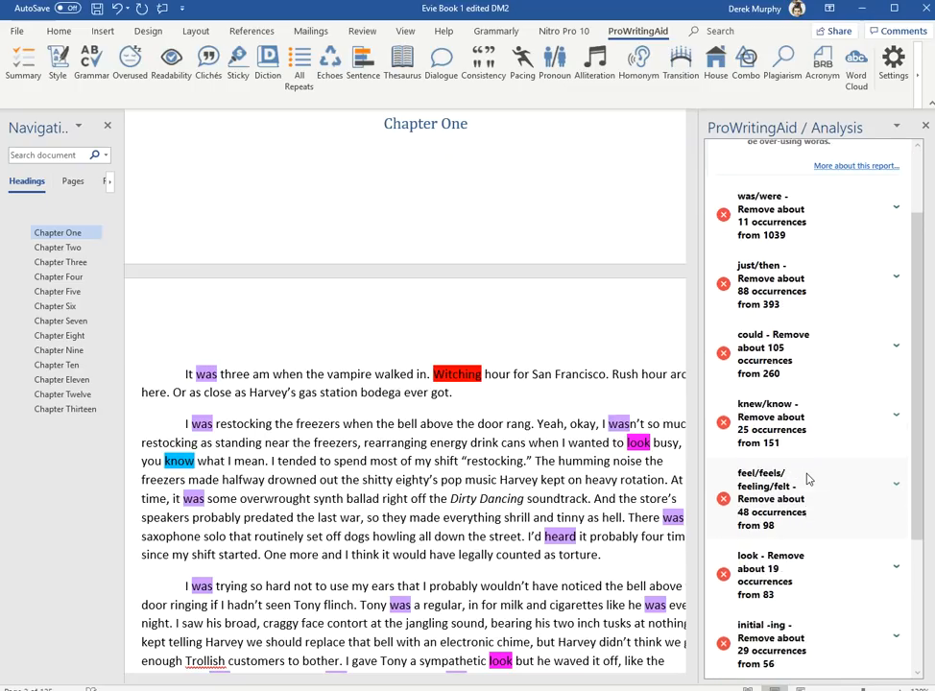
{"action": "scroll", "coordinate": [825, 479], "scroll_direction": "down", "scroll_amount": 2}
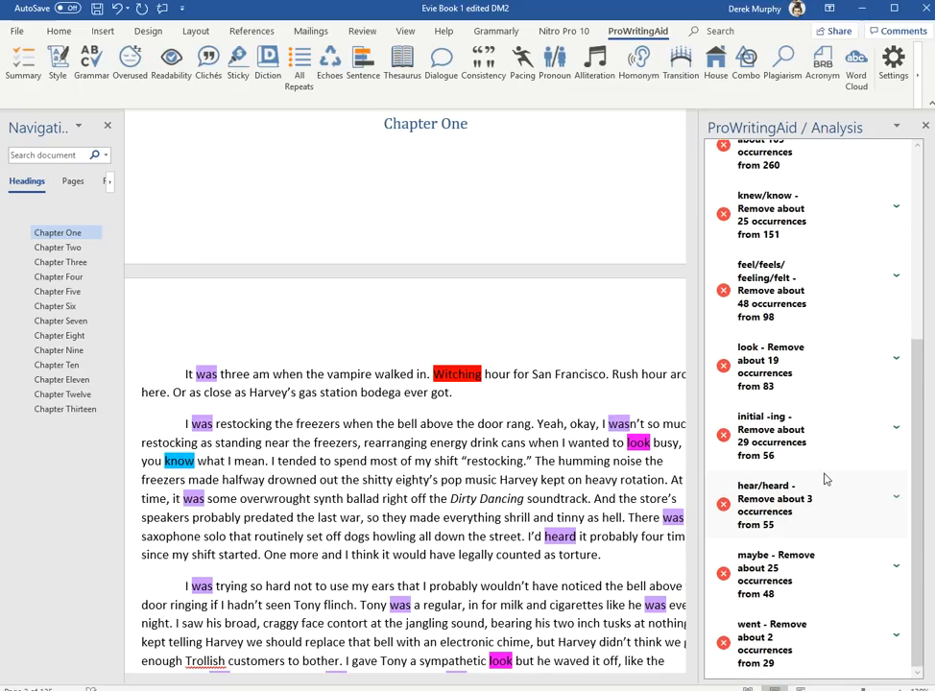
{"action": "left_click_drag", "start_coordinate": [917, 578], "coordinate": [922, 612]}
{"action": "left_click", "coordinate": [899, 435]}
{"action": "scroll", "coordinate": [918, 391], "scroll_direction": "down", "scroll_amount": 1}
{"action": "scroll", "coordinate": [917, 392], "scroll_direction": "down", "scroll_amount": 1}
{"action": "left_click", "coordinate": [784, 305]}
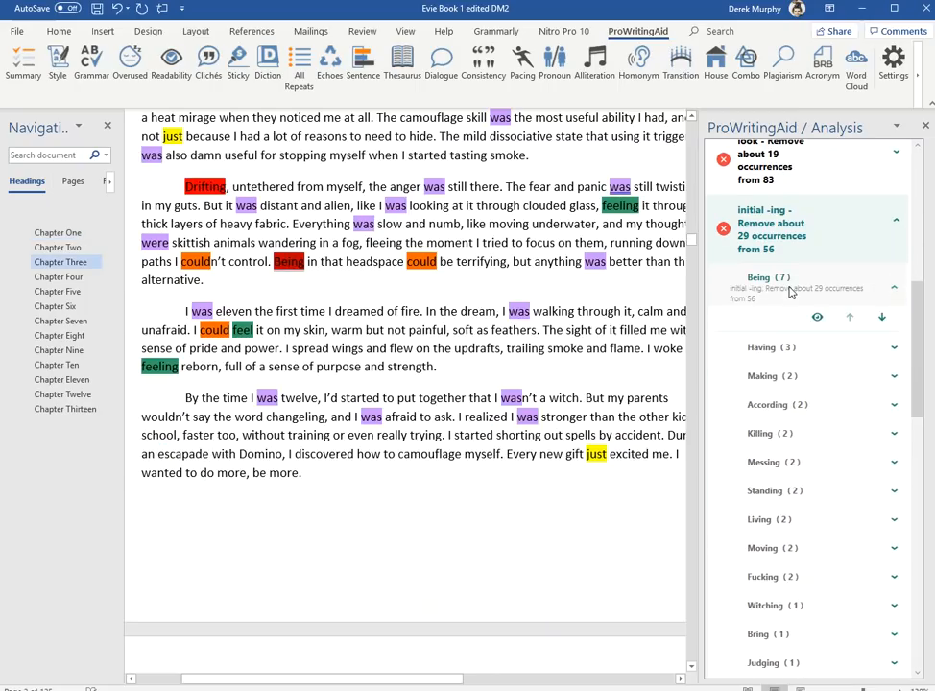
Step: Show the sentence opening with "Standing" in Chapter Seven and look over the other initial -ing words
{"action": "left_click", "coordinate": [778, 491]}
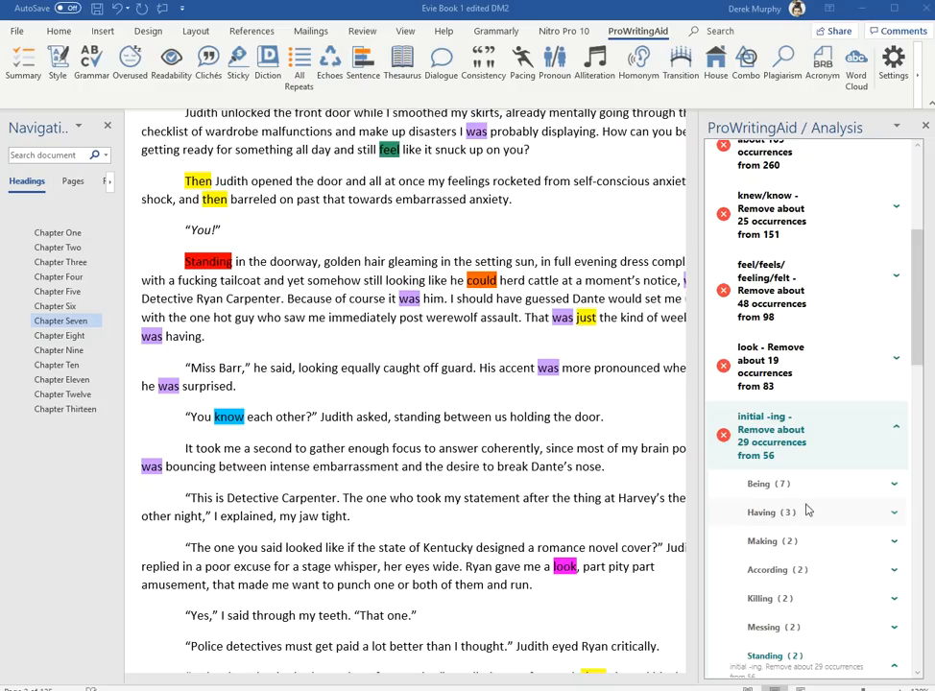
{"action": "scroll", "coordinate": [806, 509], "scroll_direction": "down", "scroll_amount": 1}
{"action": "scroll", "coordinate": [807, 509], "scroll_direction": "down", "scroll_amount": 1}
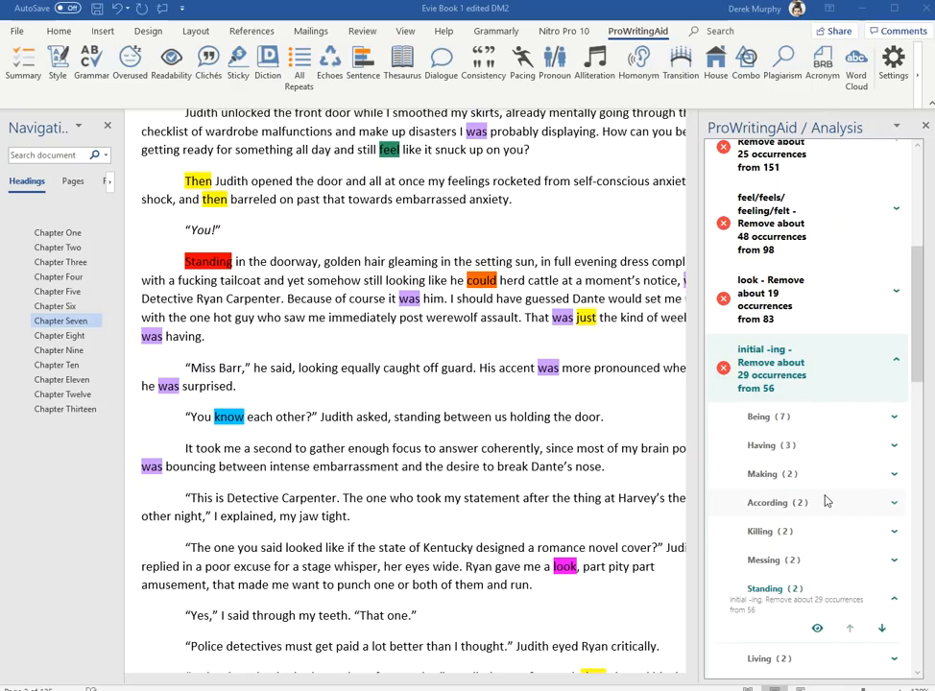
{"action": "scroll", "coordinate": [814, 480], "scroll_direction": "down", "scroll_amount": 2}
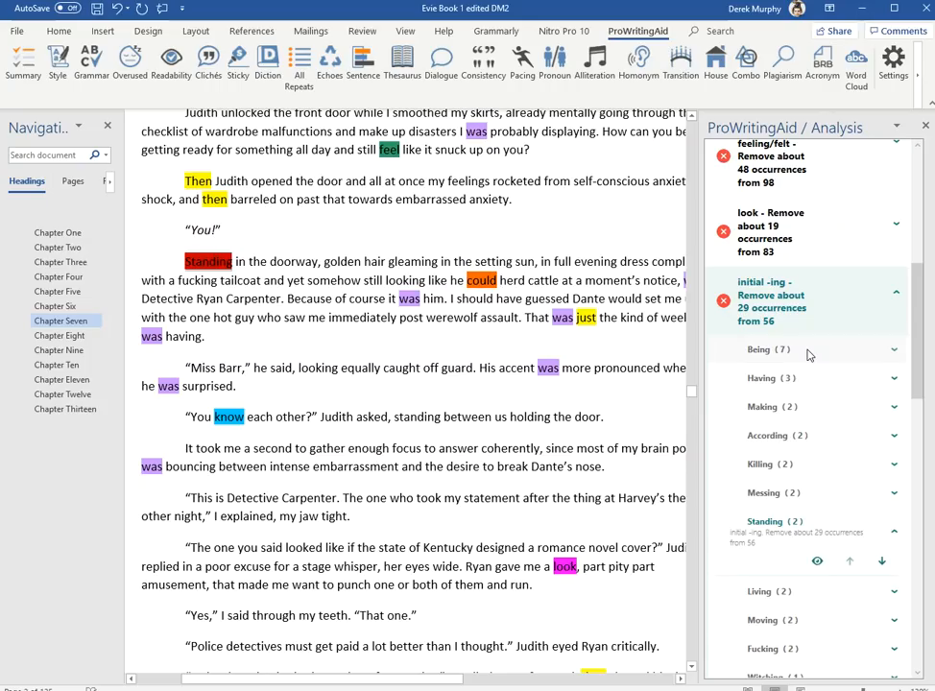
Step: Return to the "Being" entry and view its flagged sentence openings in Chapters Three, Four and Six
{"action": "left_click", "coordinate": [895, 351]}
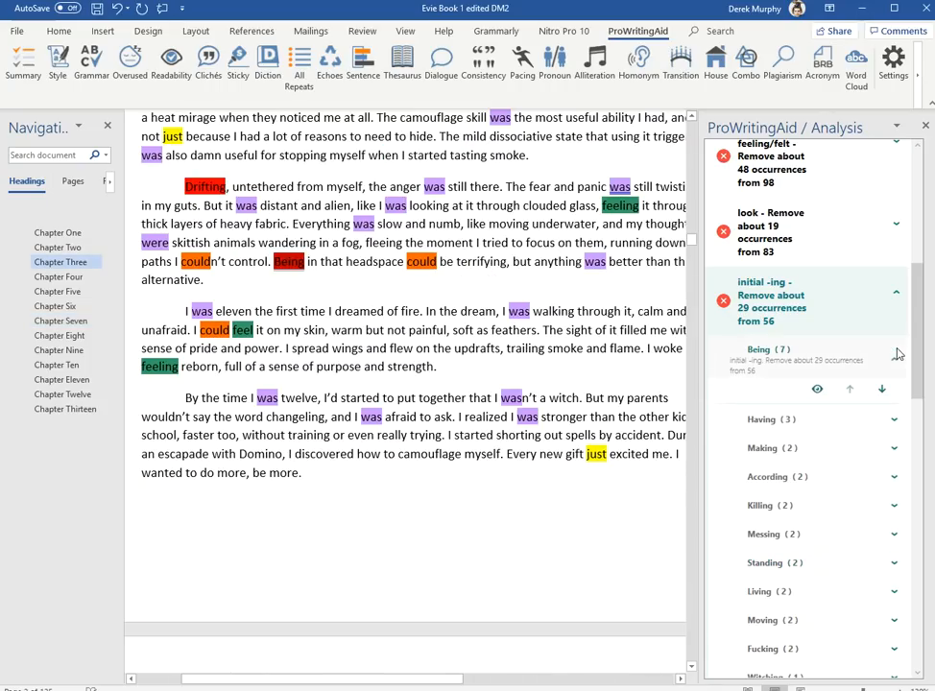
{"action": "left_click", "coordinate": [843, 355]}
{"action": "left_click", "coordinate": [894, 360]}
{"action": "left_click", "coordinate": [896, 363]}
{"action": "left_click", "coordinate": [896, 363]}
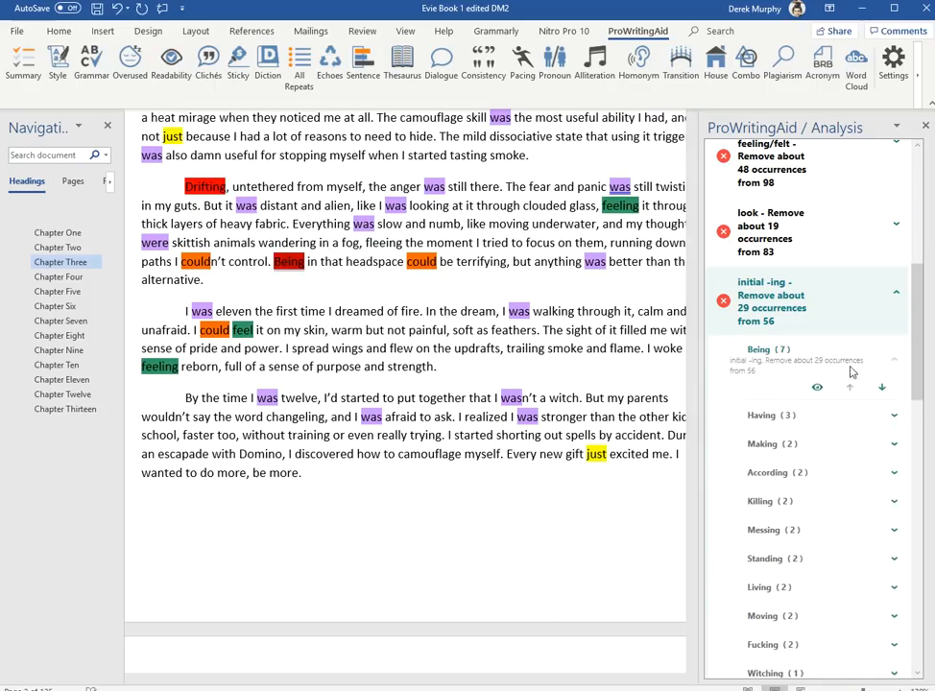
{"action": "left_click", "coordinate": [791, 355]}
{"action": "left_click", "coordinate": [792, 357]}
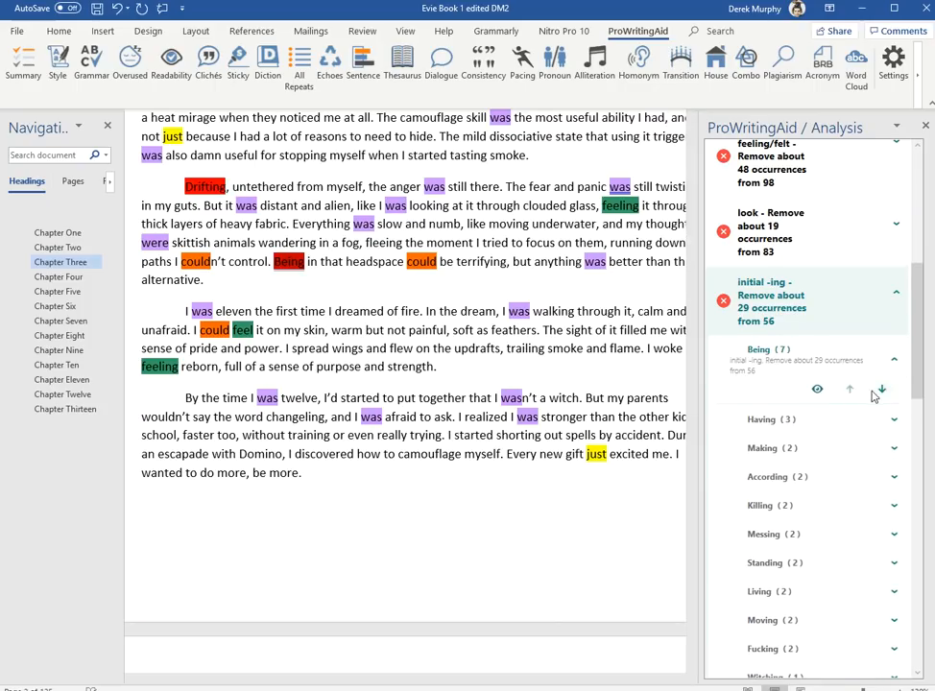
{"action": "left_click", "coordinate": [881, 392]}
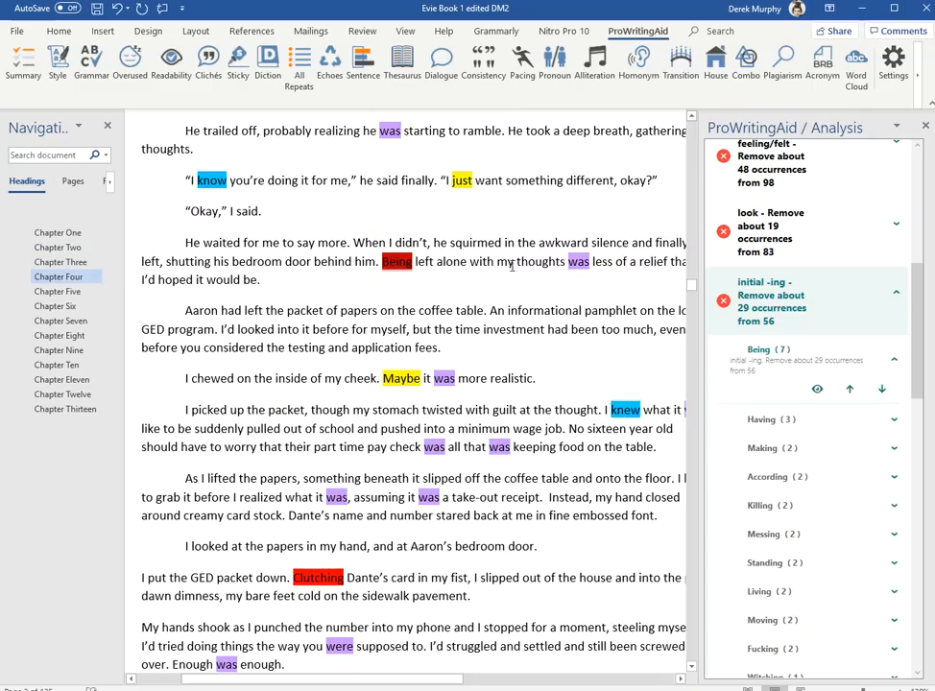
{"action": "left_click", "coordinate": [882, 389]}
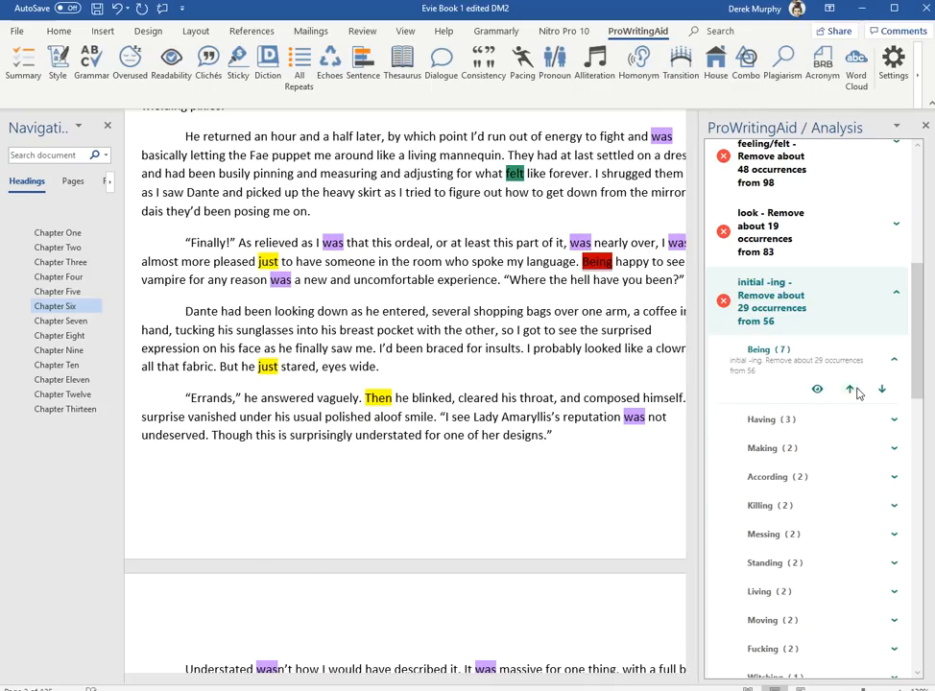
Step: Look through the remaining initial -ing words and the rest of the overused words list
{"action": "scroll", "coordinate": [838, 466], "scroll_direction": "down", "scroll_amount": 1}
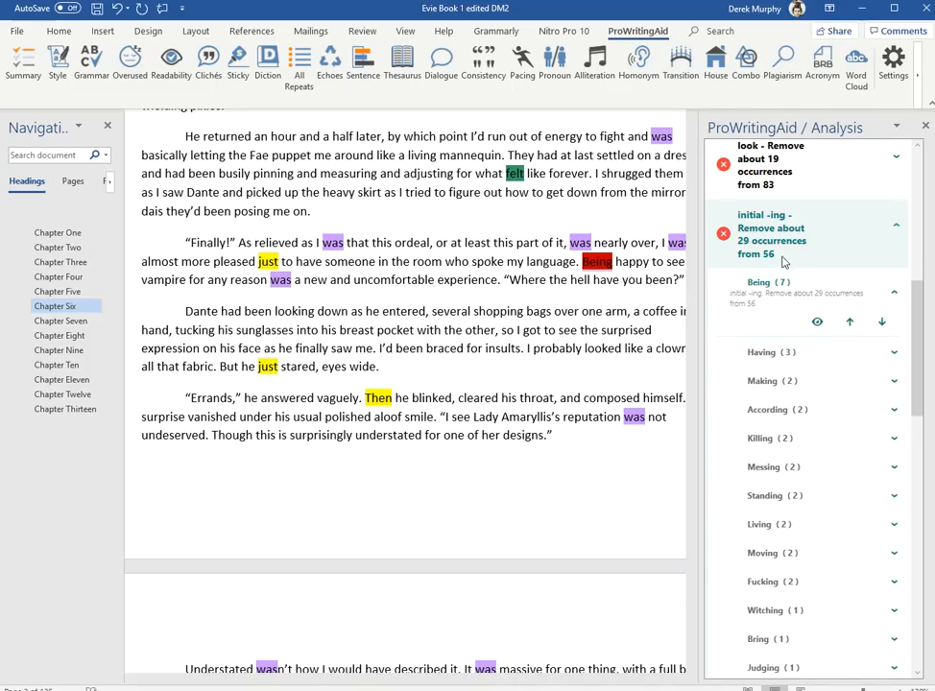
{"action": "scroll", "coordinate": [797, 336], "scroll_direction": "down", "scroll_amount": 2}
{"action": "scroll", "coordinate": [806, 447], "scroll_direction": "down", "scroll_amount": 1}
{"action": "scroll", "coordinate": [813, 462], "scroll_direction": "down", "scroll_amount": 1}
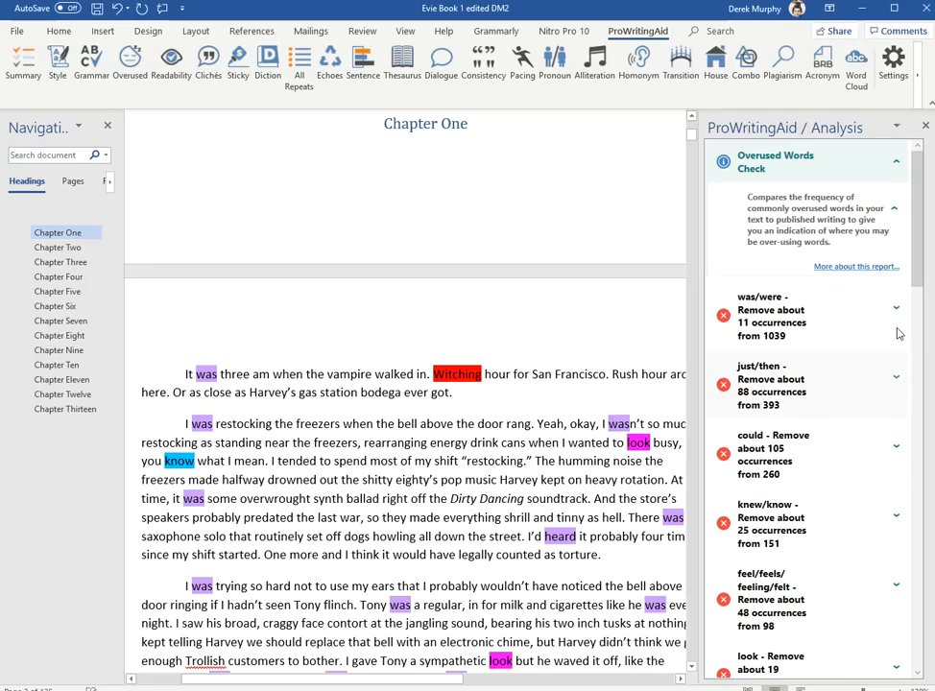
{"action": "left_click_drag", "start_coordinate": [916, 275], "coordinate": [922, 684]}
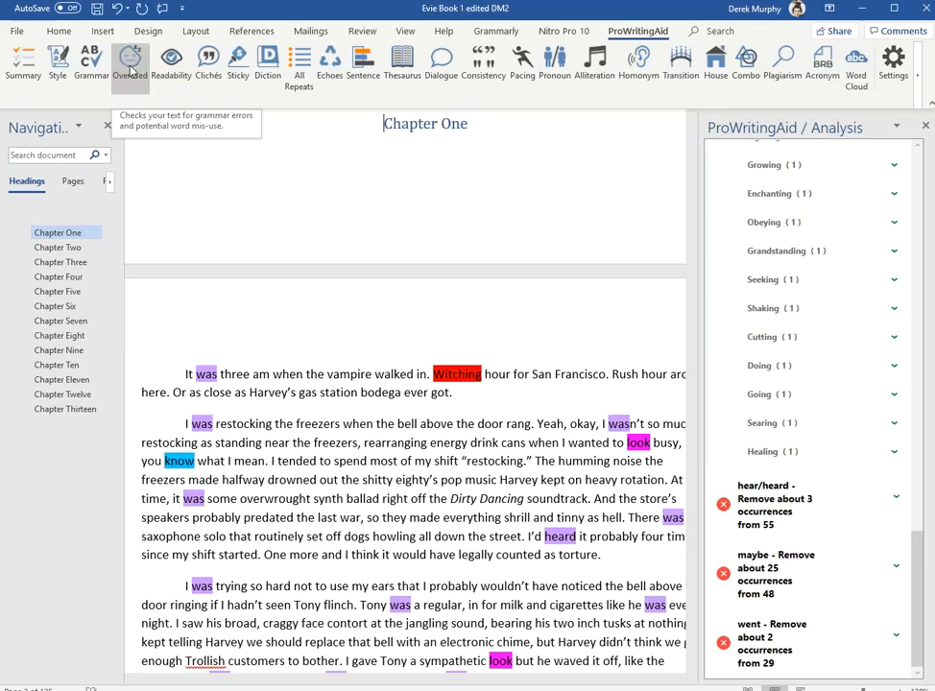
Step: Run the readability check, show the first very difficult-to-read paragraph in the text, and narrow the analysis pane to widen the manuscript view
{"action": "left_click", "coordinate": [169, 67]}
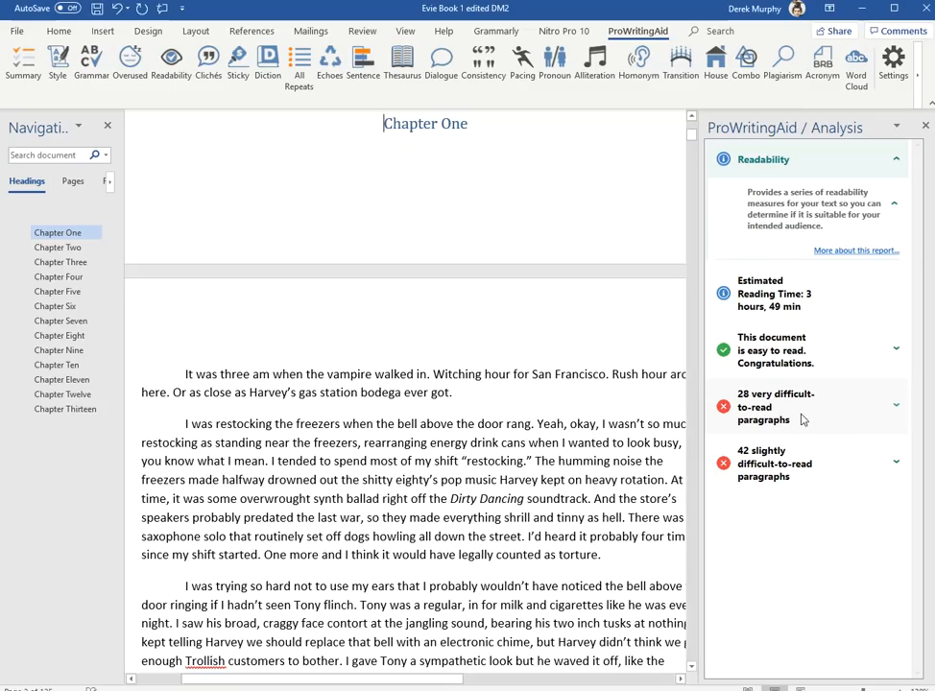
{"action": "left_click", "coordinate": [780, 414]}
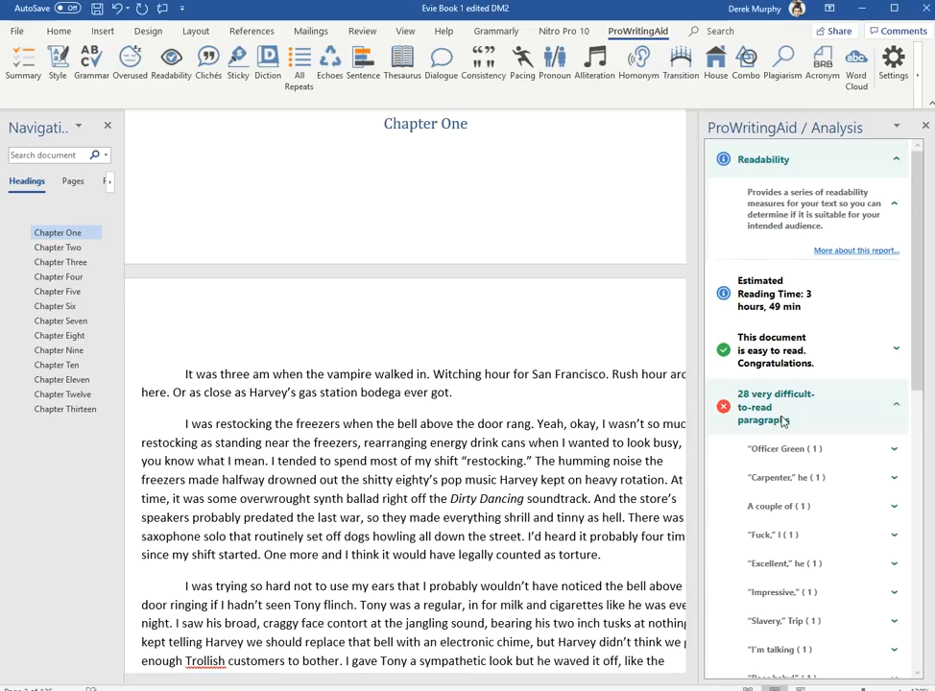
{"action": "left_click", "coordinate": [793, 451]}
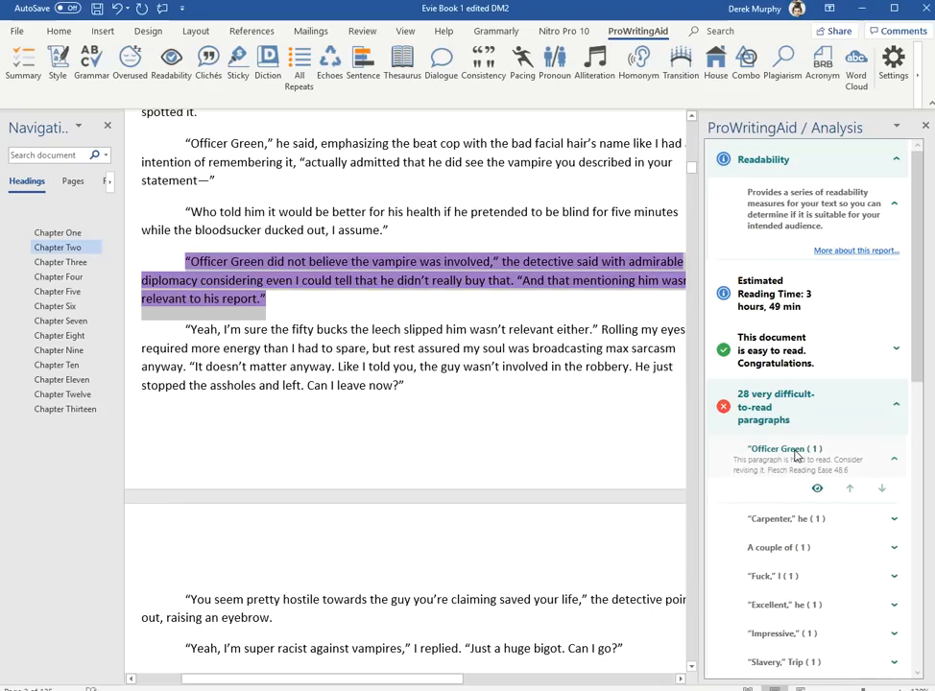
{"action": "left_click_drag", "start_coordinate": [703, 425], "coordinate": [729, 429]}
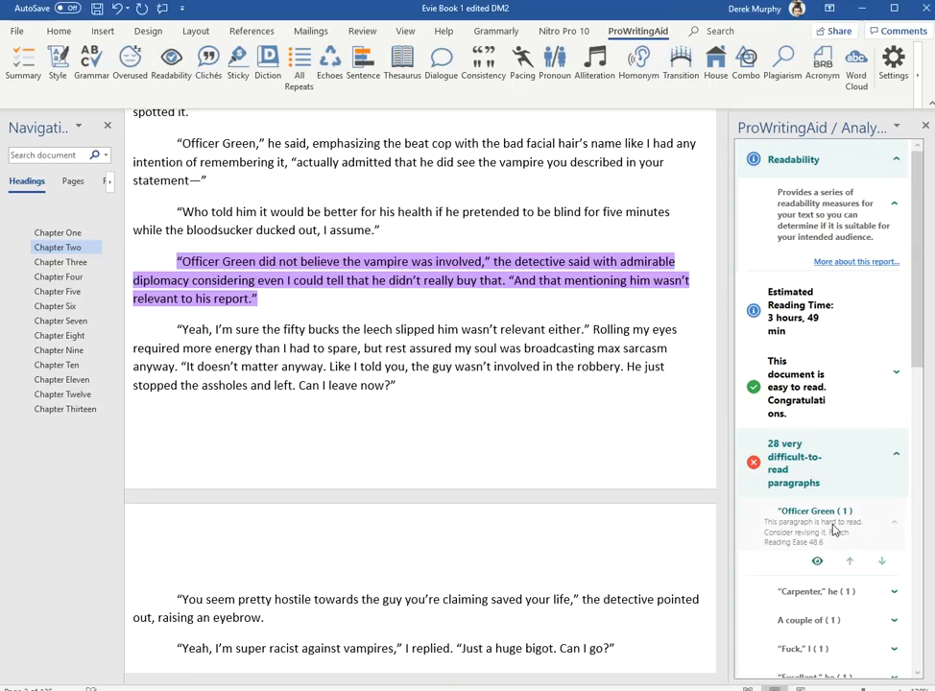
Step: Compare the first three very difficult-to-read paragraphs flagged in Chapter Two, up to the one starting "A couple of"
{"action": "left_click", "coordinate": [874, 526]}
{"action": "left_click", "coordinate": [857, 514]}
{"action": "scroll", "coordinate": [845, 537], "scroll_direction": "down", "scroll_amount": 1}
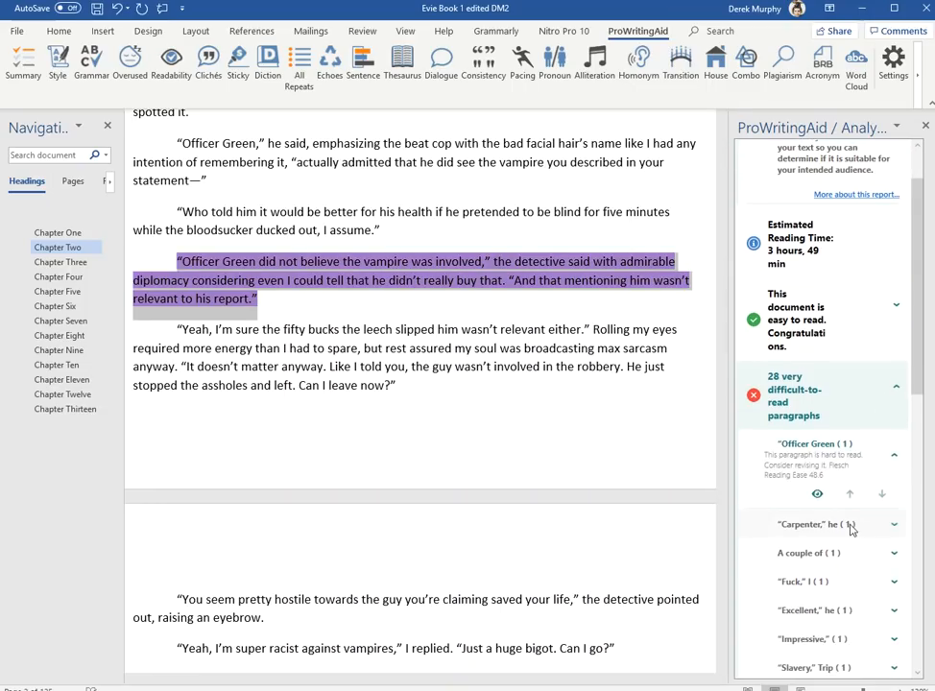
{"action": "left_click", "coordinate": [843, 551]}
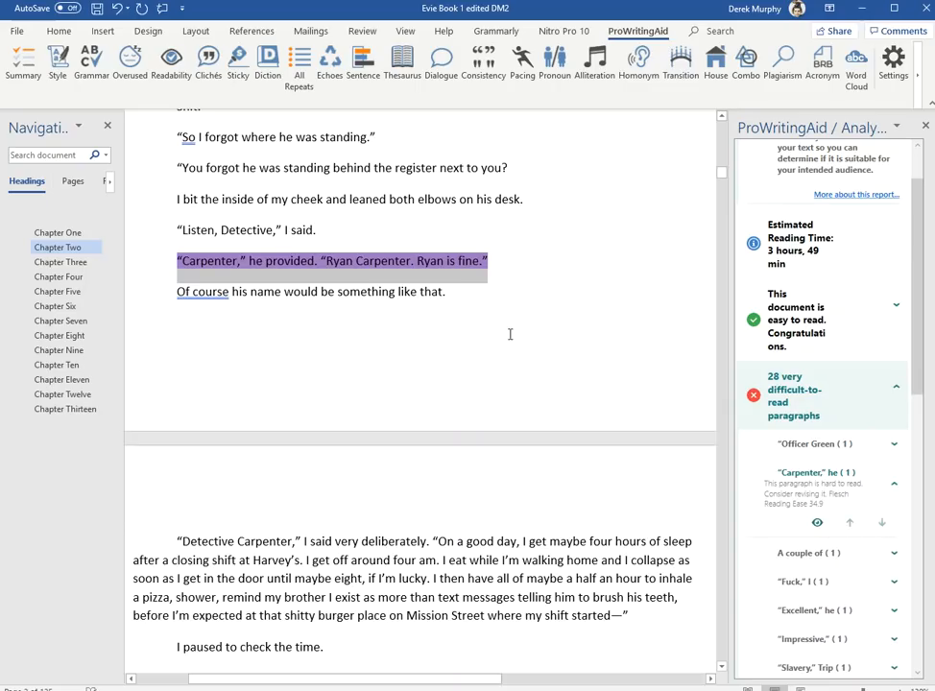
{"action": "left_click", "coordinate": [844, 559]}
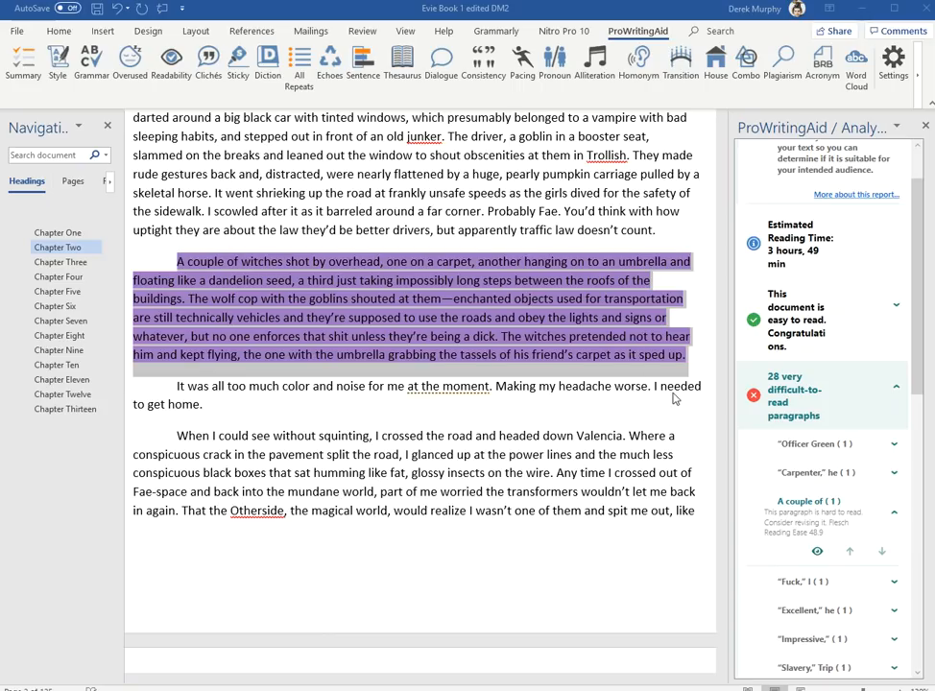
{"action": "left_click", "coordinate": [818, 444]}
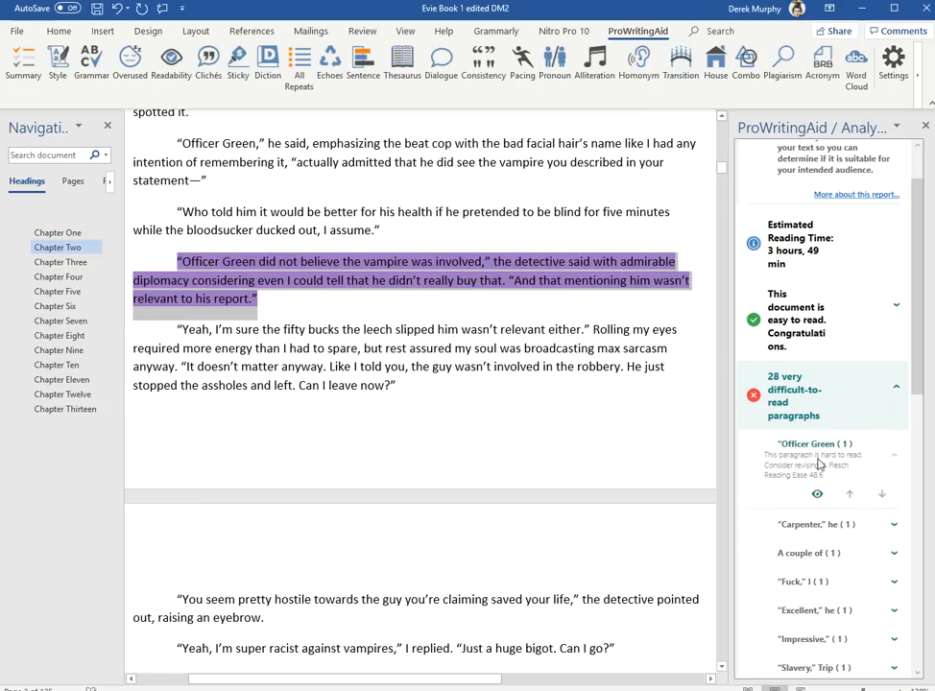
{"action": "left_click", "coordinate": [818, 524]}
{"action": "left_click", "coordinate": [818, 553]}
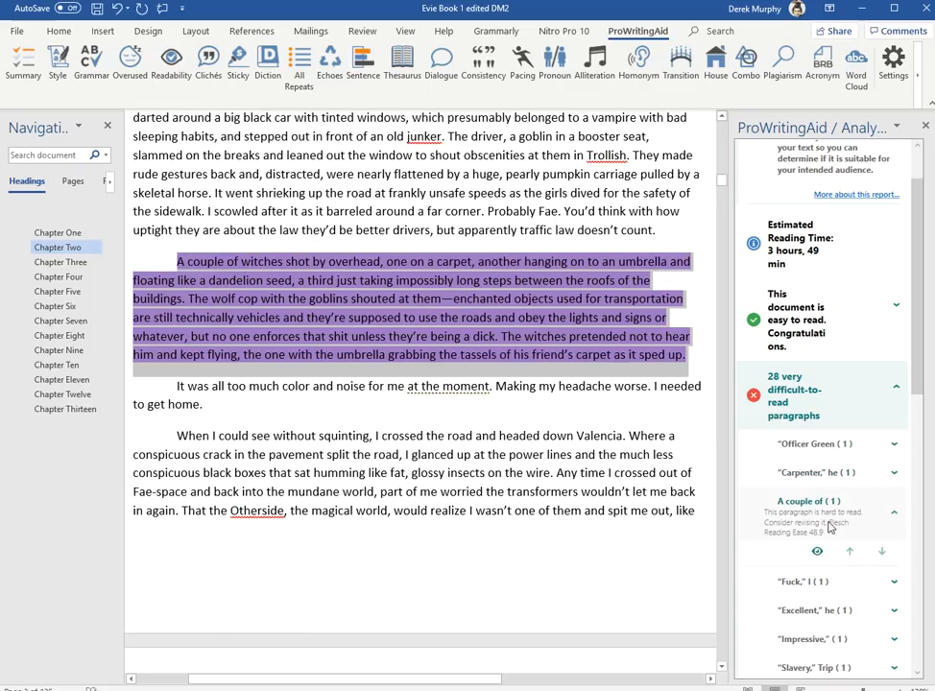
Step: Review further very difficult paragraphs, including "Excellent," in Chapter Four, and show the slightly difficult paragraph starting "The sun was"
{"action": "left_click", "coordinate": [832, 523]}
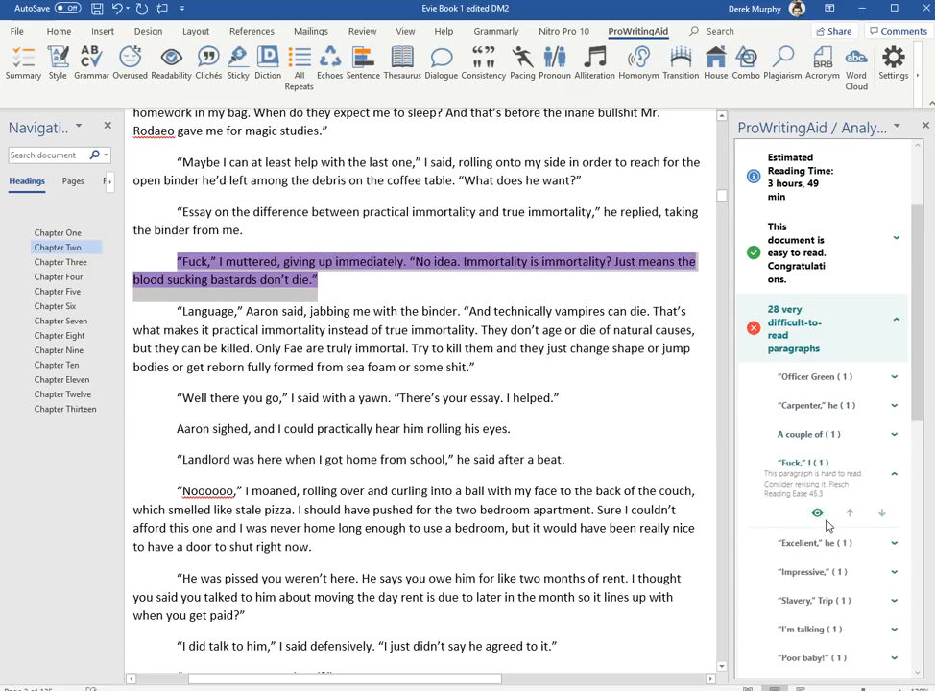
{"action": "left_click", "coordinate": [827, 545]}
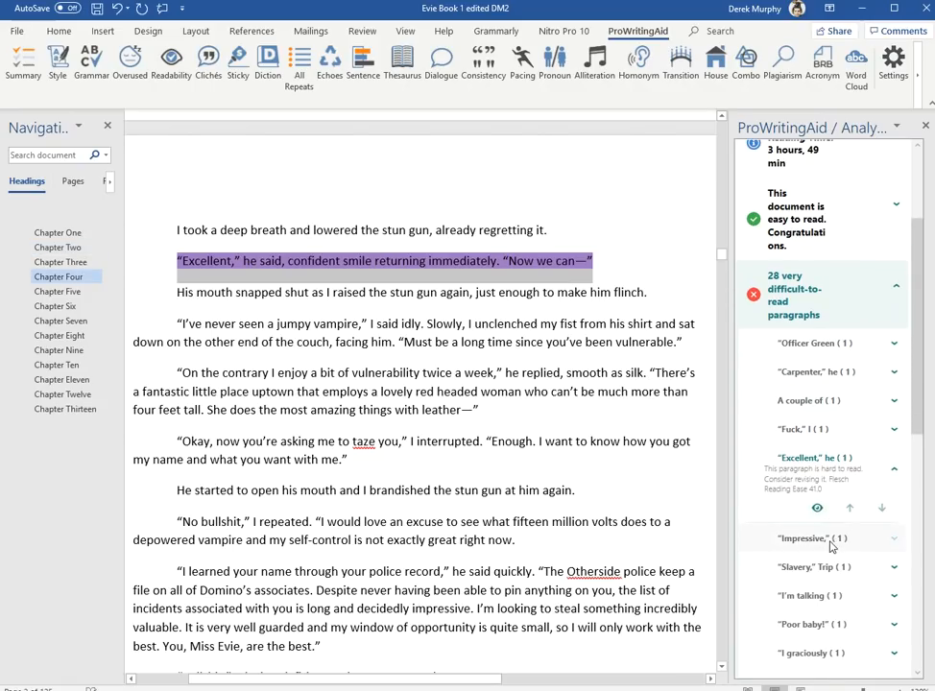
{"action": "left_click", "coordinate": [831, 535]}
{"action": "left_click", "coordinate": [821, 571]}
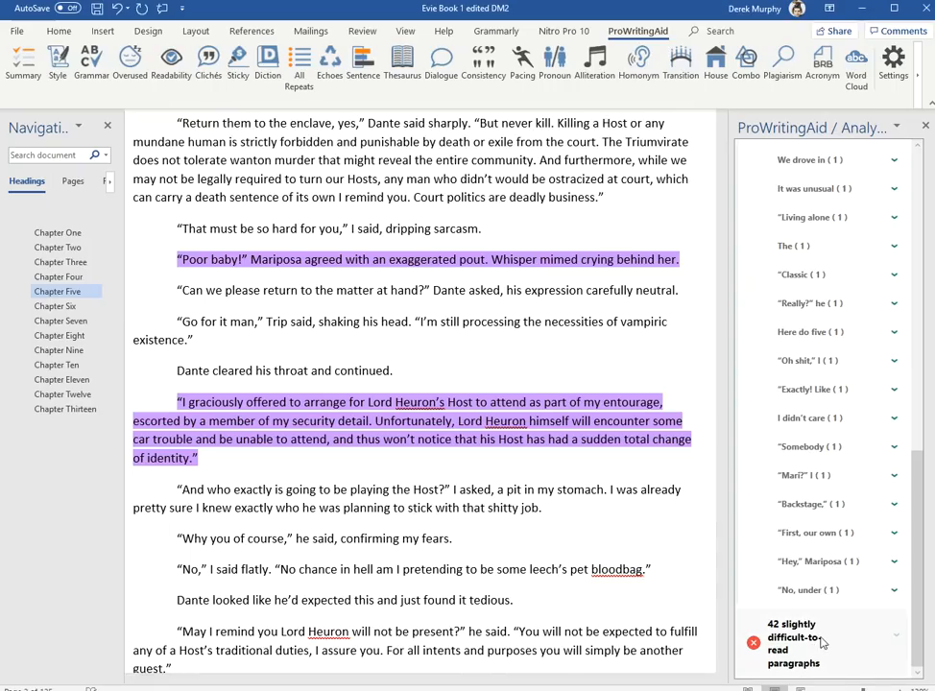
{"action": "left_click", "coordinate": [894, 637]}
{"action": "left_click", "coordinate": [826, 526]}
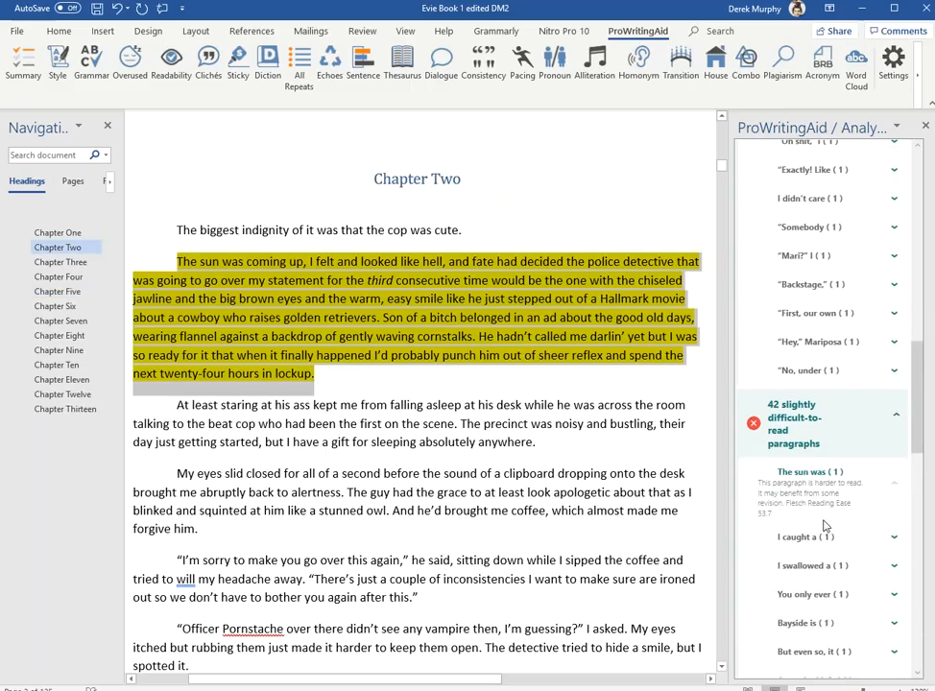
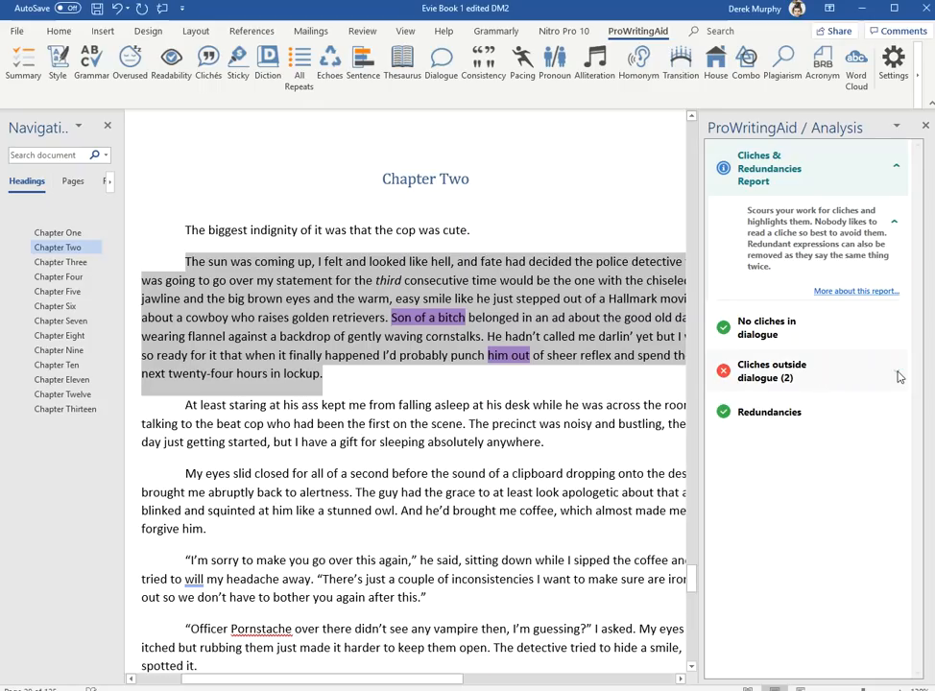
Step: Expand the clichés outside dialogue and examine "Son of a bitch" and "him out" in the Chapter Two paragraph
{"action": "left_click", "coordinate": [841, 373]}
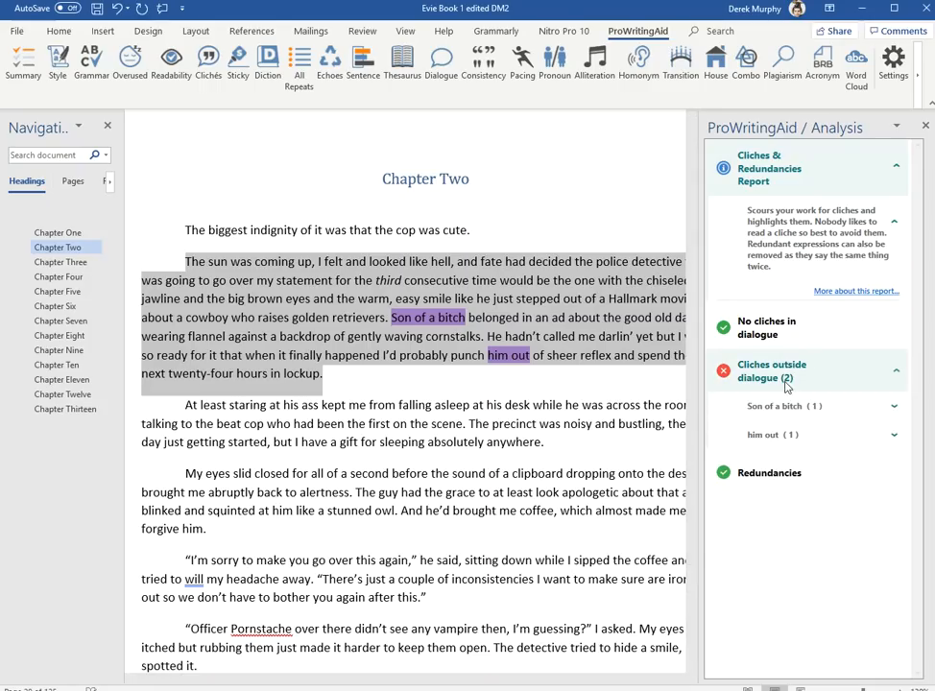
{"action": "left_click", "coordinate": [839, 408]}
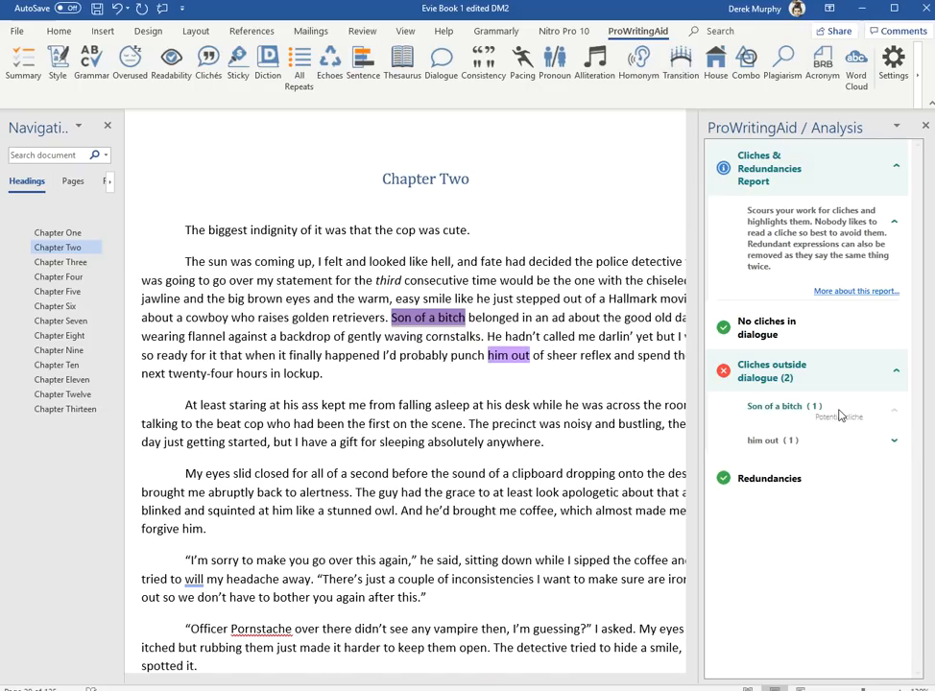
{"action": "left_click", "coordinate": [828, 467]}
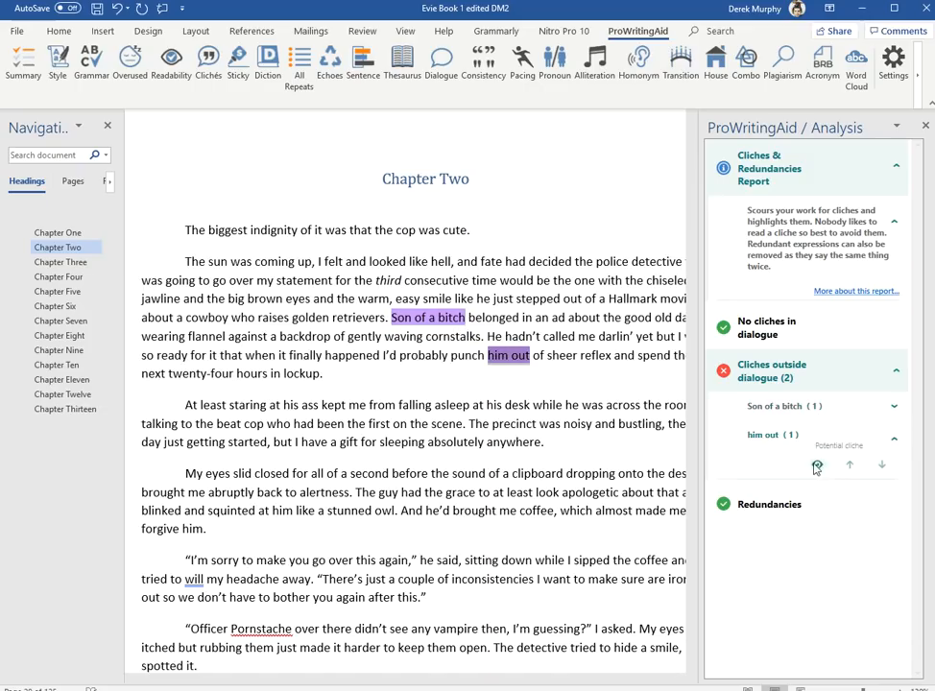
{"action": "left_click", "coordinate": [893, 441]}
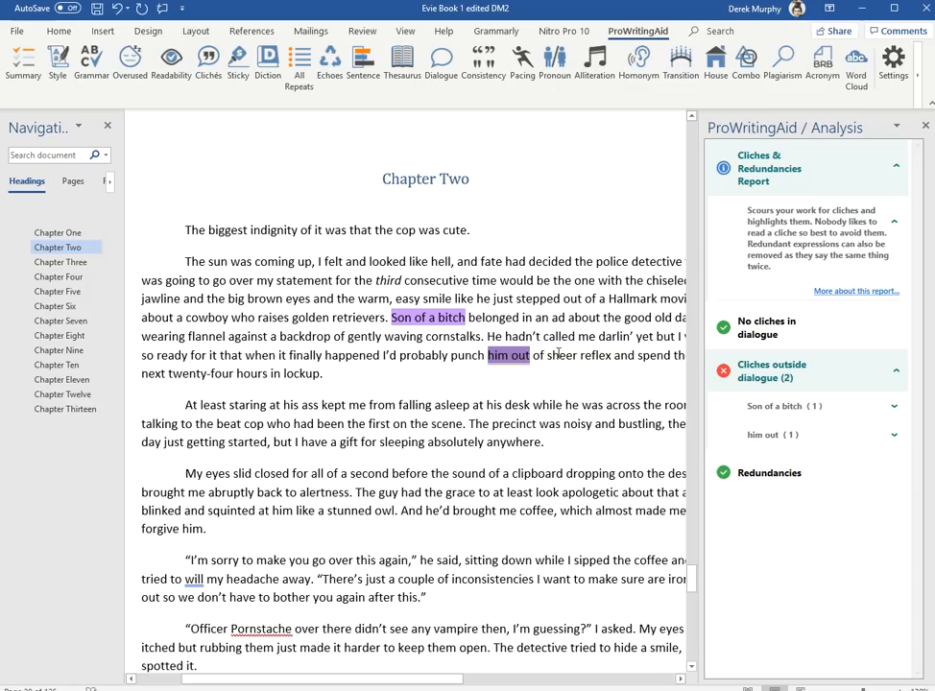
Step: Run the sticky sentences check and the diction, vague and abstract words check at the current Chapter Two selection
{"action": "left_click", "coordinate": [233, 69]}
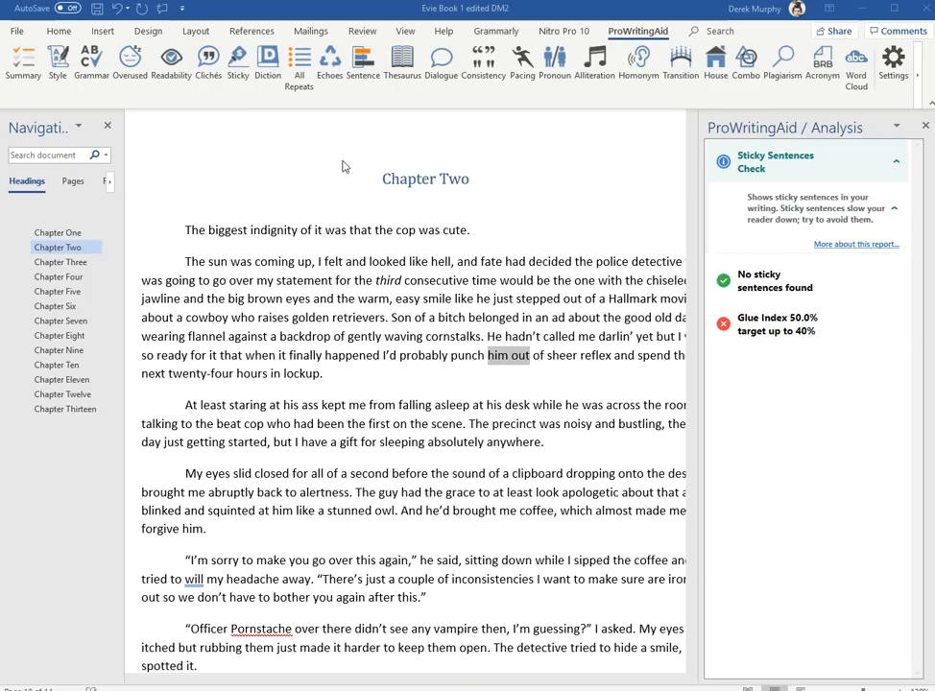
{"action": "left_click", "coordinate": [273, 69]}
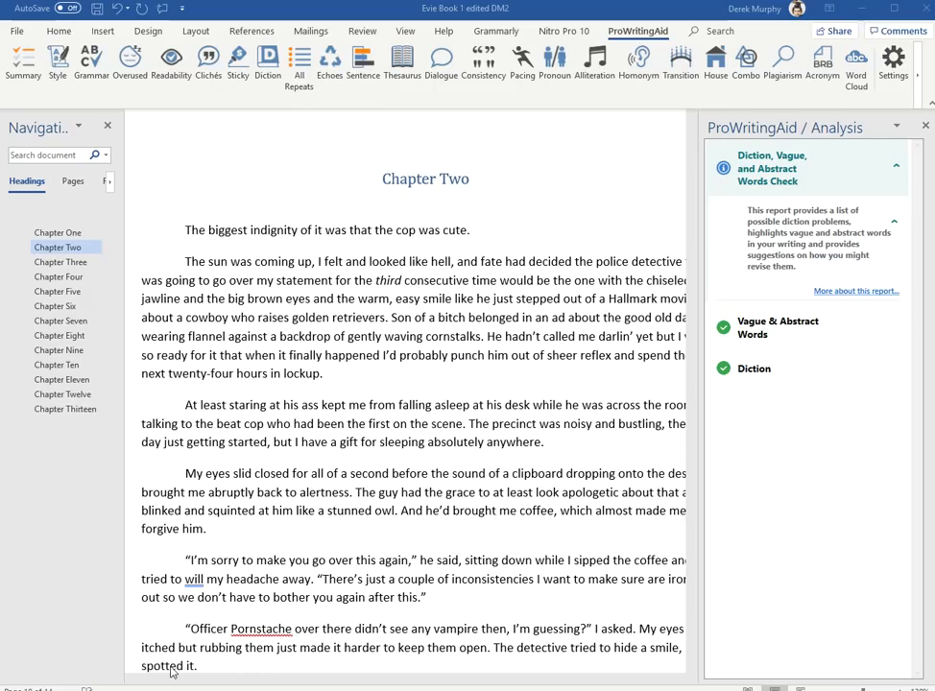
Step: Switch to the InfernalAssassin1-DM3 document to view its diction, vague and abstract words report
{"action": "left_click", "coordinate": [220, 658]}
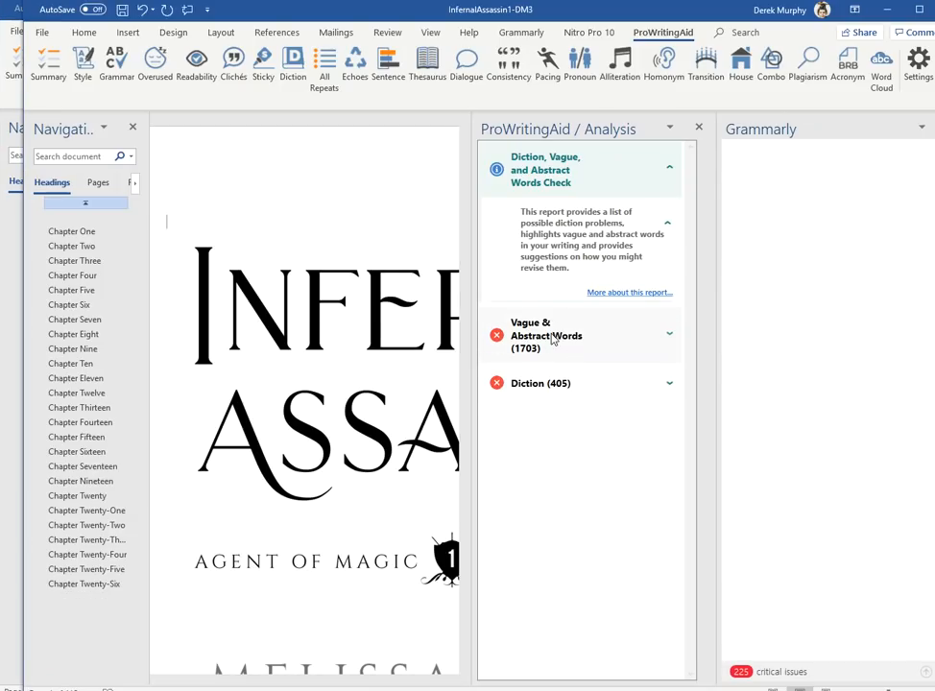
Step: Close the Grammarly pane and widen the ProWritingAid analysis pane beside the Infernal Assassin manuscript
{"action": "left_click_drag", "start_coordinate": [472, 354], "coordinate": [578, 349]}
{"action": "left_click", "coordinate": [934, 126]}
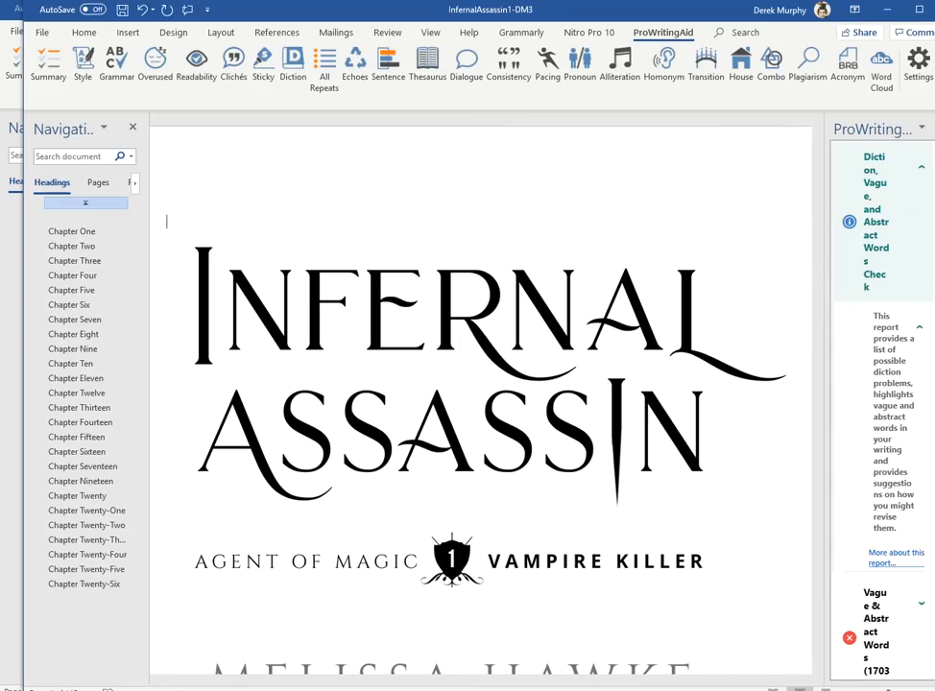
{"action": "left_click_drag", "start_coordinate": [824, 183], "coordinate": [655, 234]}
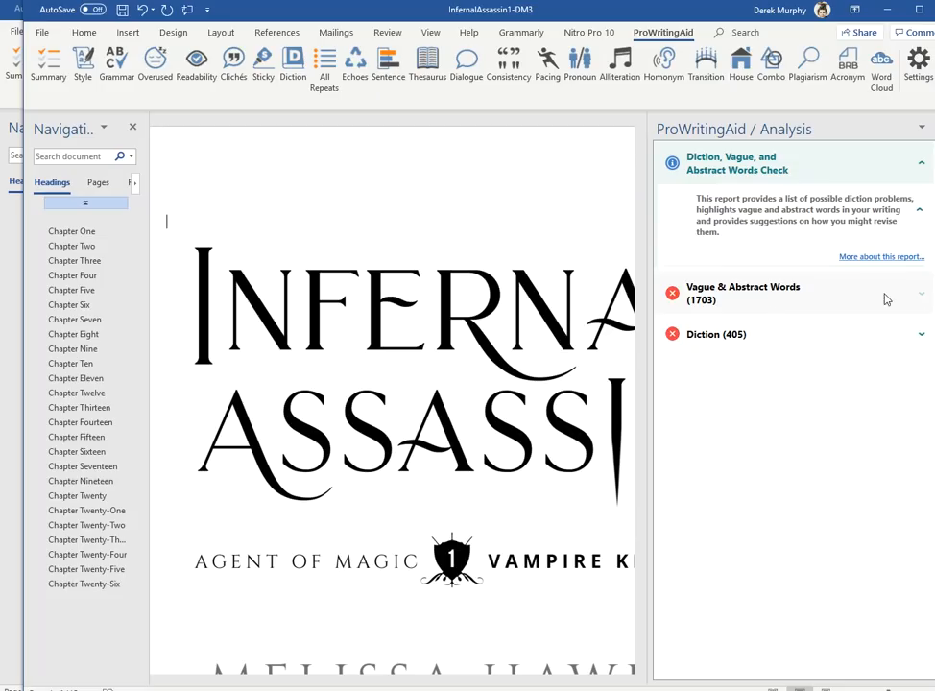
Step: Expand the vague and abstract words list and examine the first "would", "down" and "about" occurrences in Chapter One
{"action": "left_click", "coordinate": [923, 298]}
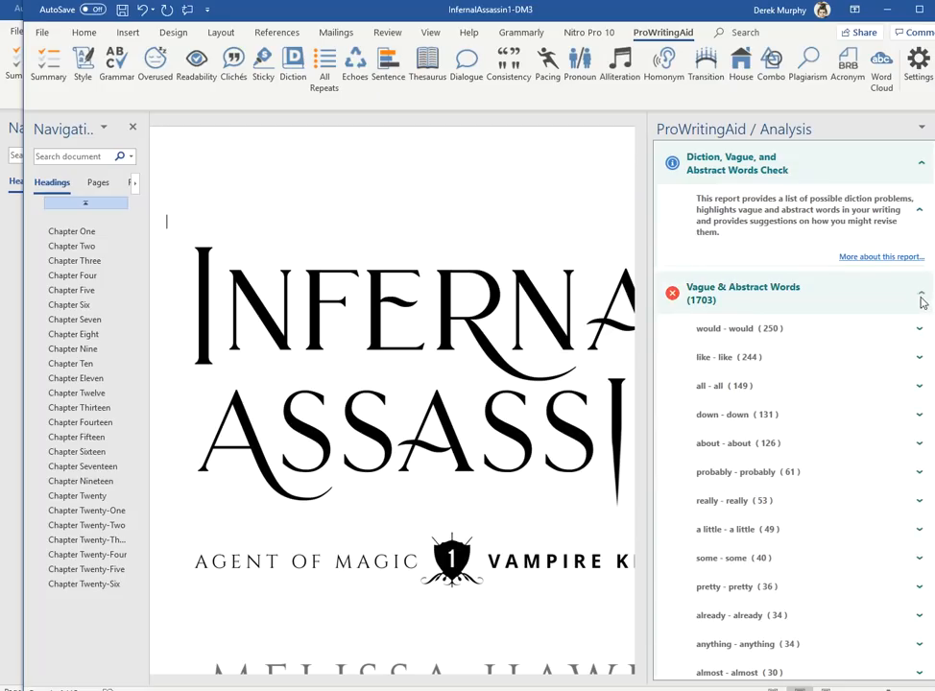
{"action": "left_click", "coordinate": [809, 330]}
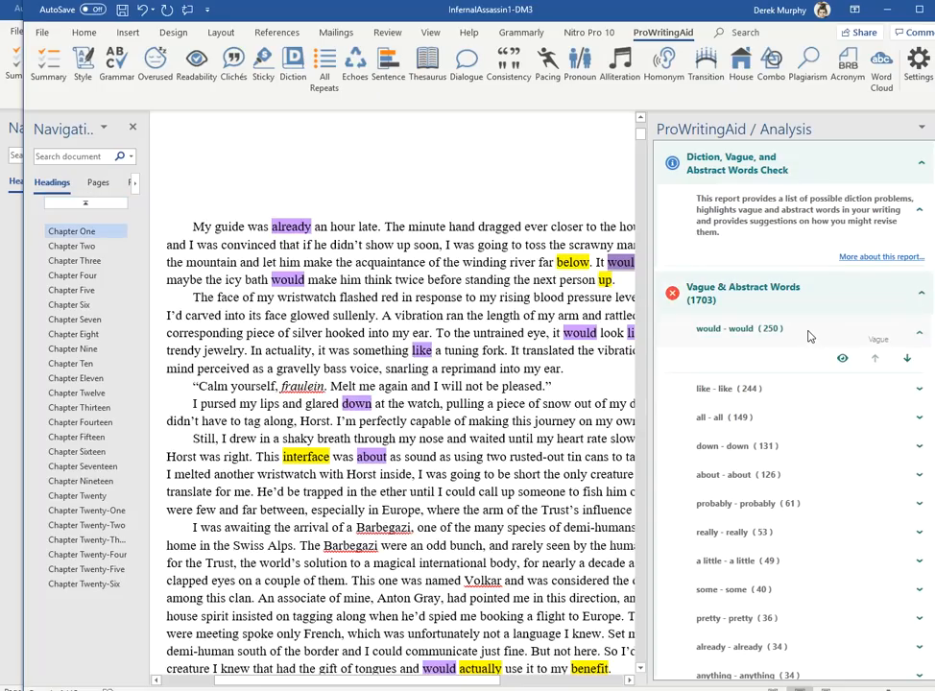
{"action": "left_click", "coordinate": [783, 445]}
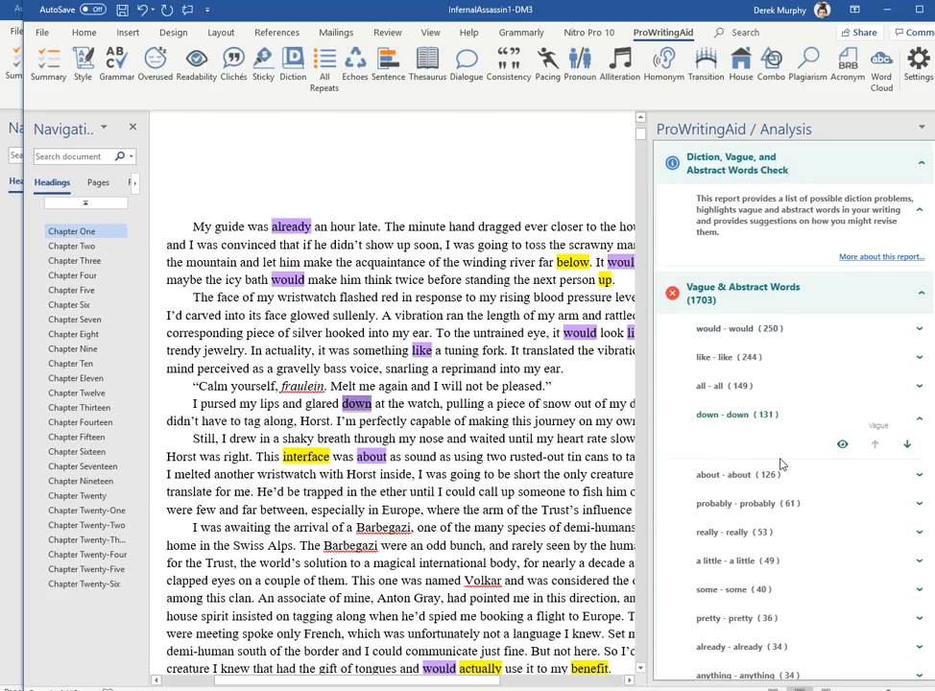
{"action": "left_click", "coordinate": [725, 474]}
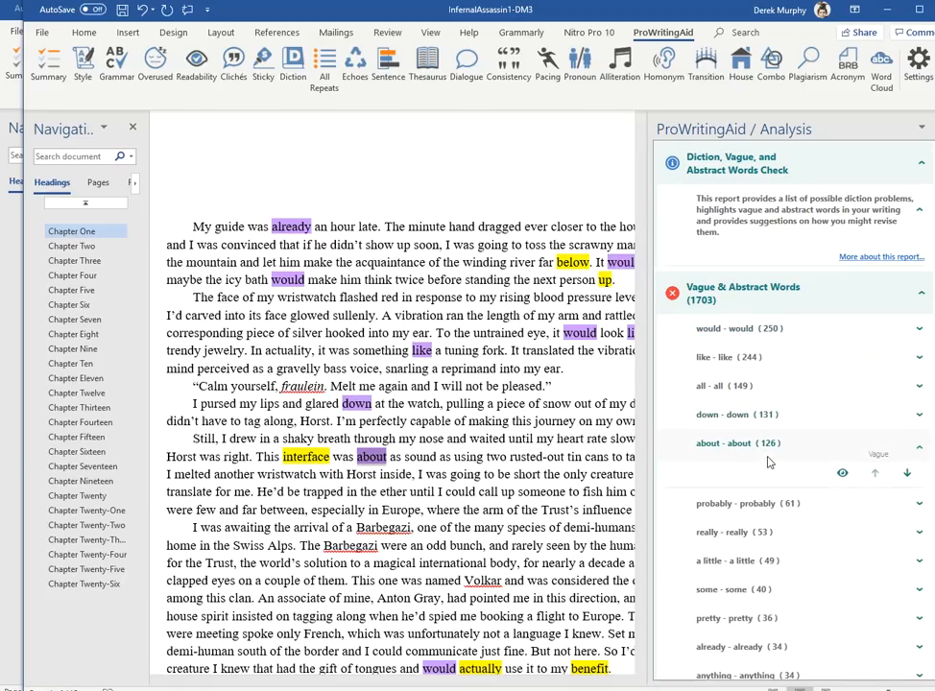
Step: Read through the remaining entries of the vague and abstract words list as far as the diction section
{"action": "scroll", "coordinate": [768, 471], "scroll_direction": "down", "scroll_amount": 2}
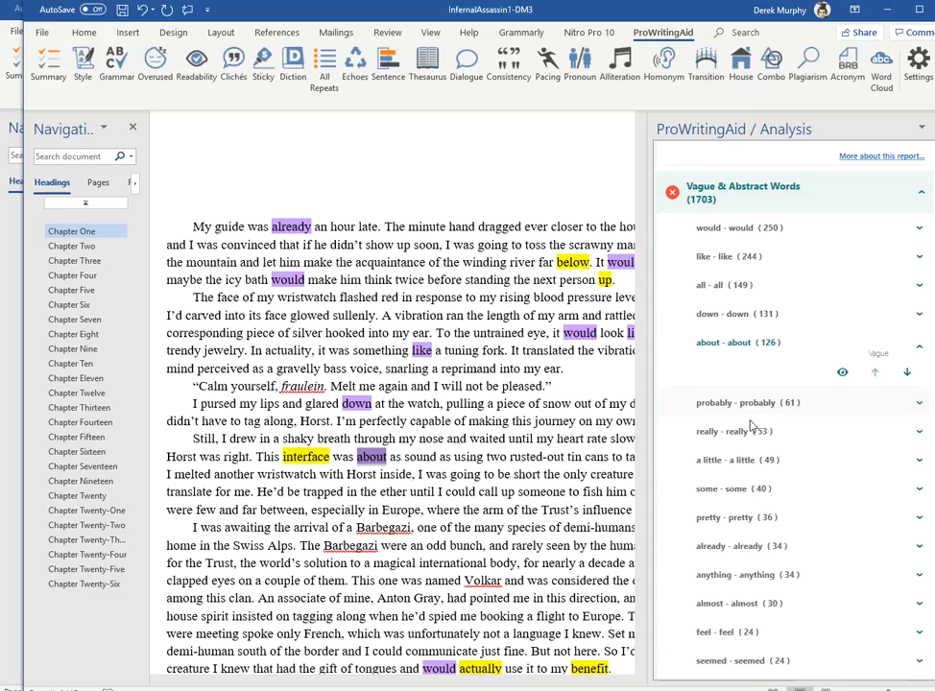
{"action": "scroll", "coordinate": [754, 395], "scroll_direction": "down", "scroll_amount": 2}
{"action": "scroll", "coordinate": [768, 384], "scroll_direction": "down", "scroll_amount": 2}
{"action": "scroll", "coordinate": [763, 439], "scroll_direction": "down", "scroll_amount": 1}
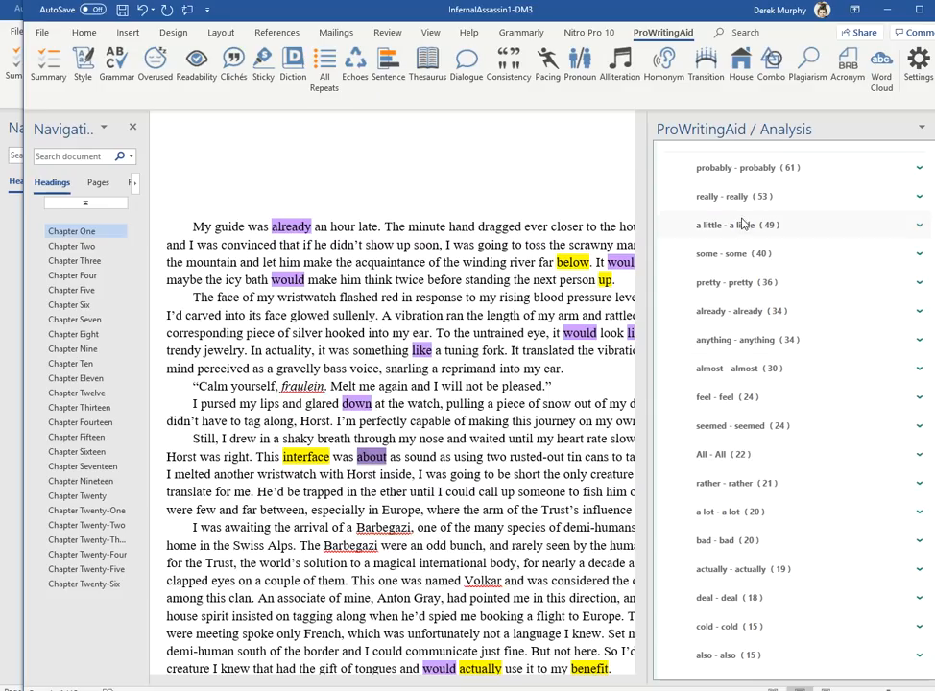
{"action": "scroll", "coordinate": [781, 489], "scroll_direction": "down", "scroll_amount": 3}
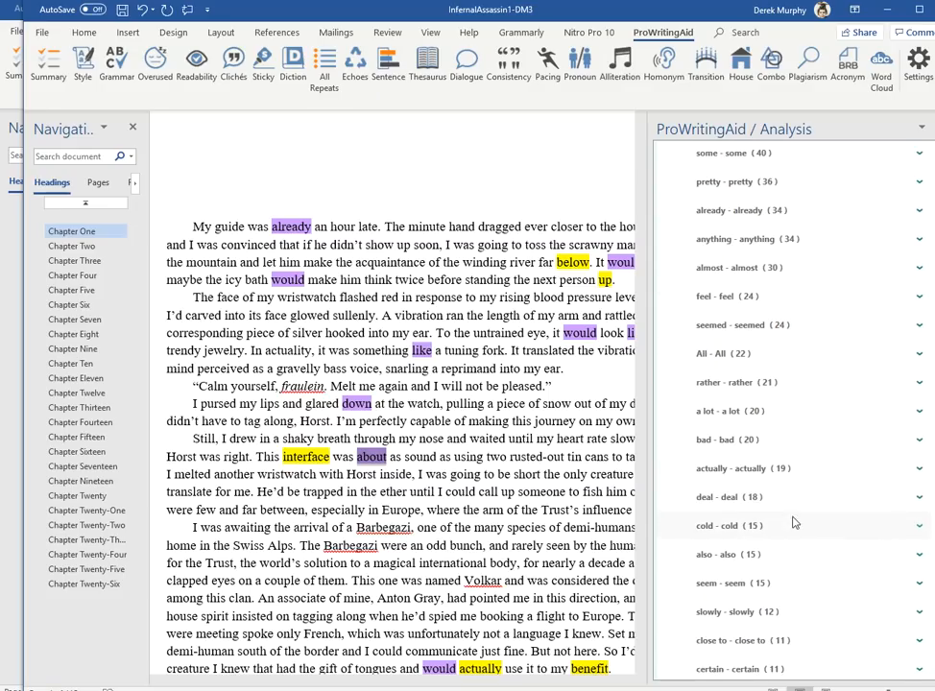
{"action": "scroll", "coordinate": [818, 542], "scroll_direction": "down", "scroll_amount": 8}
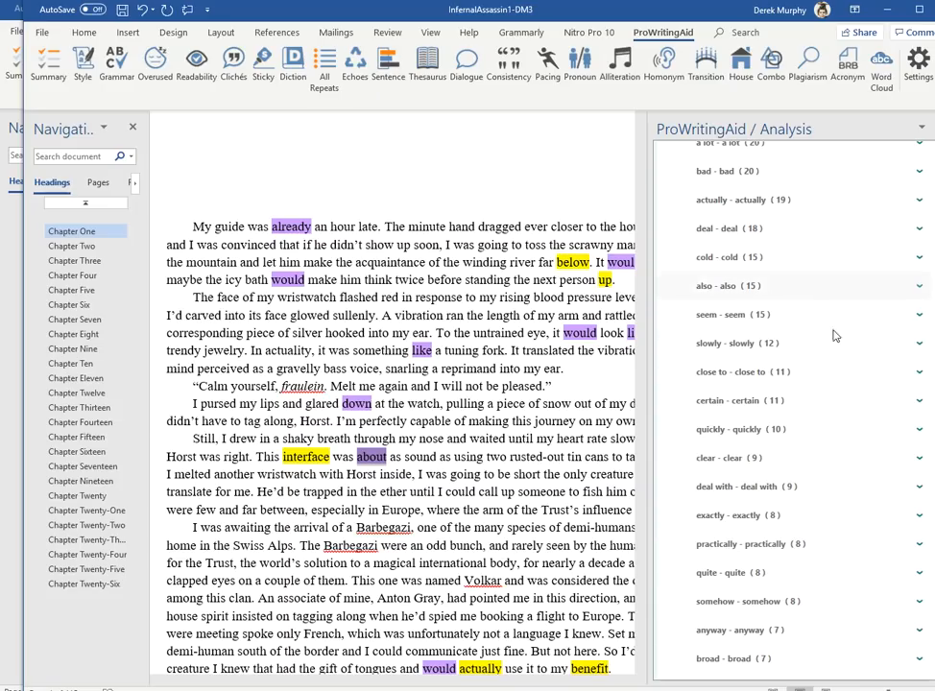
{"action": "scroll", "coordinate": [797, 403], "scroll_direction": "down", "scroll_amount": 3}
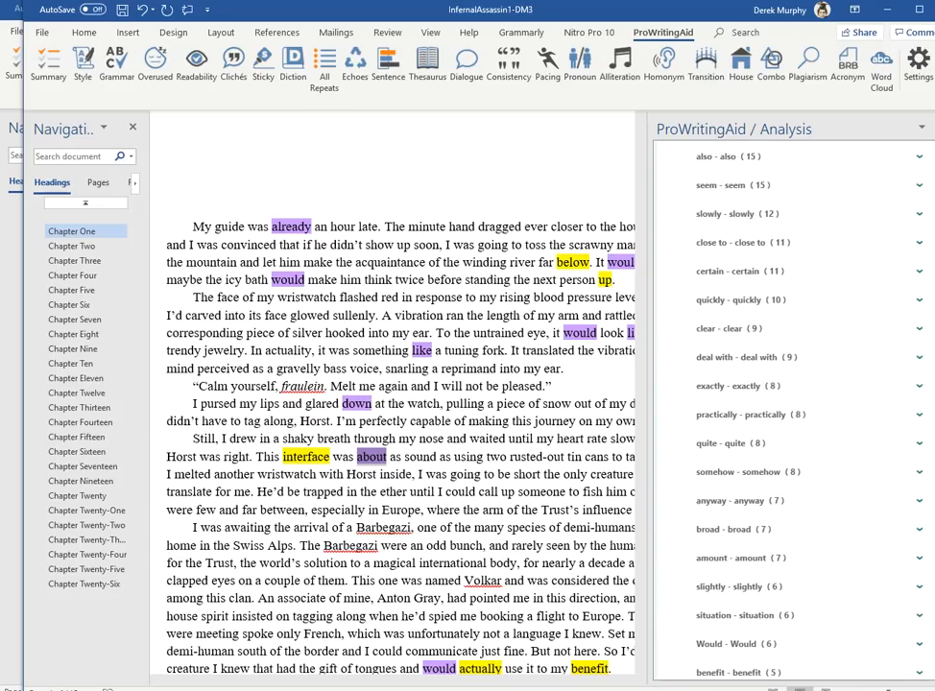
{"action": "scroll", "coordinate": [797, 403], "scroll_direction": "down", "scroll_amount": 3}
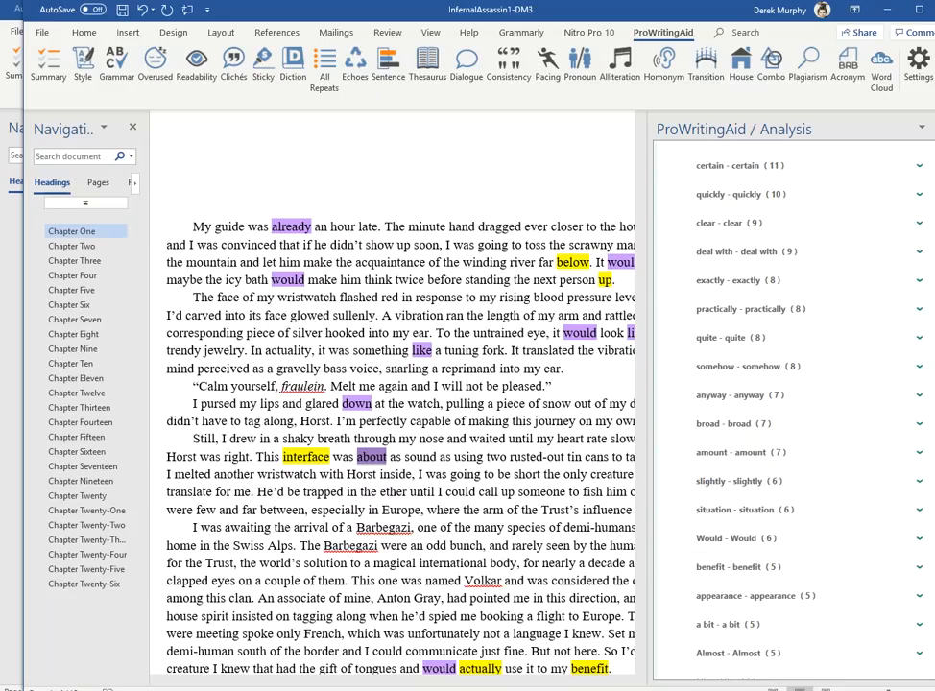
{"action": "scroll", "coordinate": [794, 403], "scroll_direction": "down", "scroll_amount": 6}
{"action": "scroll", "coordinate": [794, 404], "scroll_direction": "down", "scroll_amount": 5}
{"action": "scroll", "coordinate": [794, 403], "scroll_direction": "down", "scroll_amount": 5}
{"action": "scroll", "coordinate": [794, 403], "scroll_direction": "down", "scroll_amount": 5}
{"action": "scroll", "coordinate": [794, 403], "scroll_direction": "down", "scroll_amount": 5}
{"action": "scroll", "coordinate": [794, 404], "scroll_direction": "down", "scroll_amount": 4}
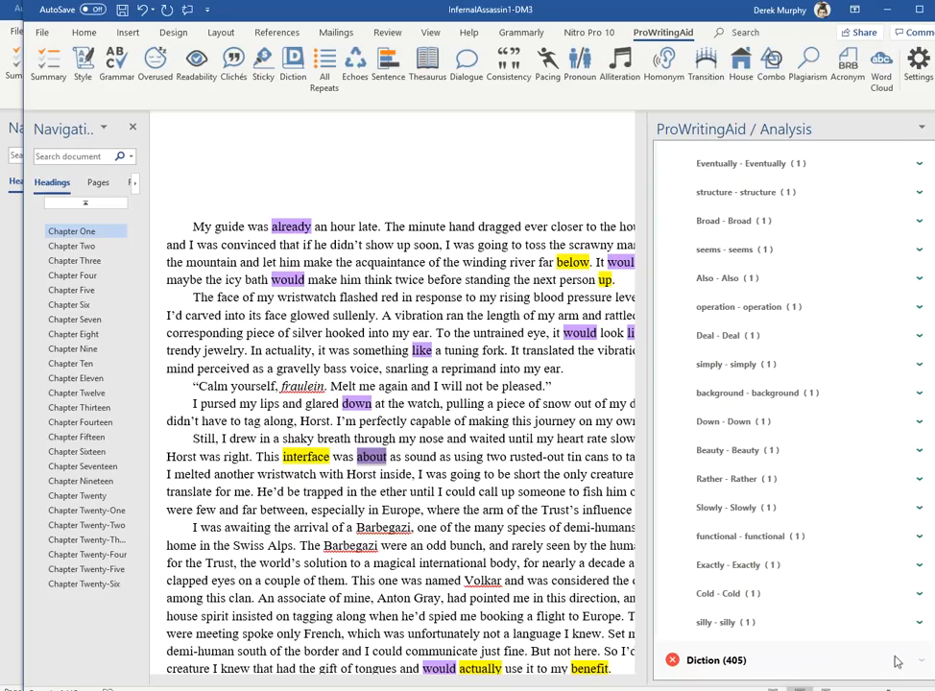
Step: Expand the diction results and examine the first "sort of" and "actually" occurrences in Chapter One
{"action": "left_click", "coordinate": [732, 662]}
{"action": "left_click", "coordinate": [793, 659]}
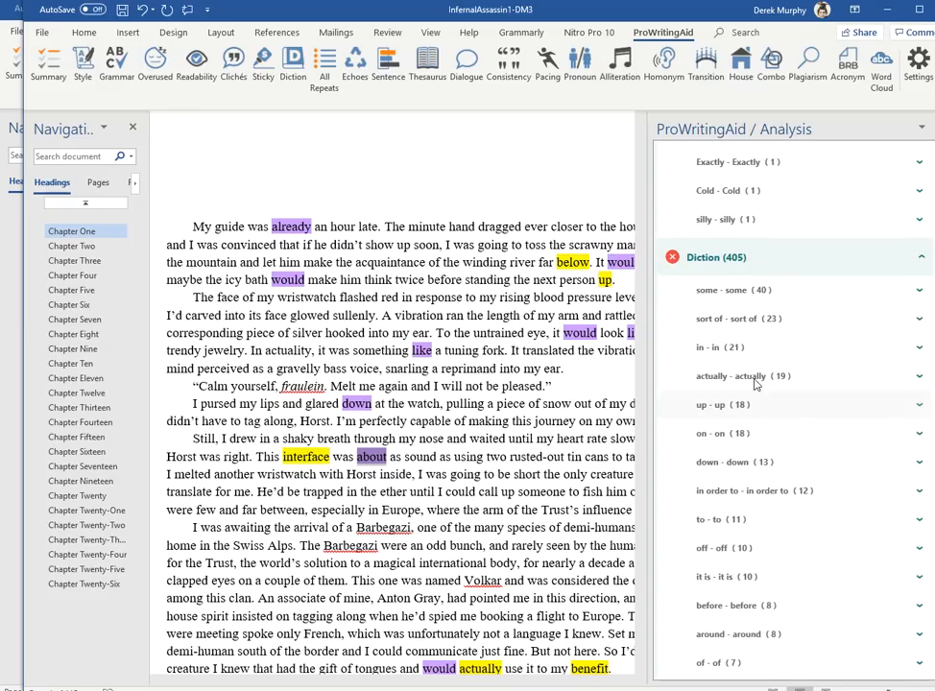
{"action": "left_click", "coordinate": [753, 319]}
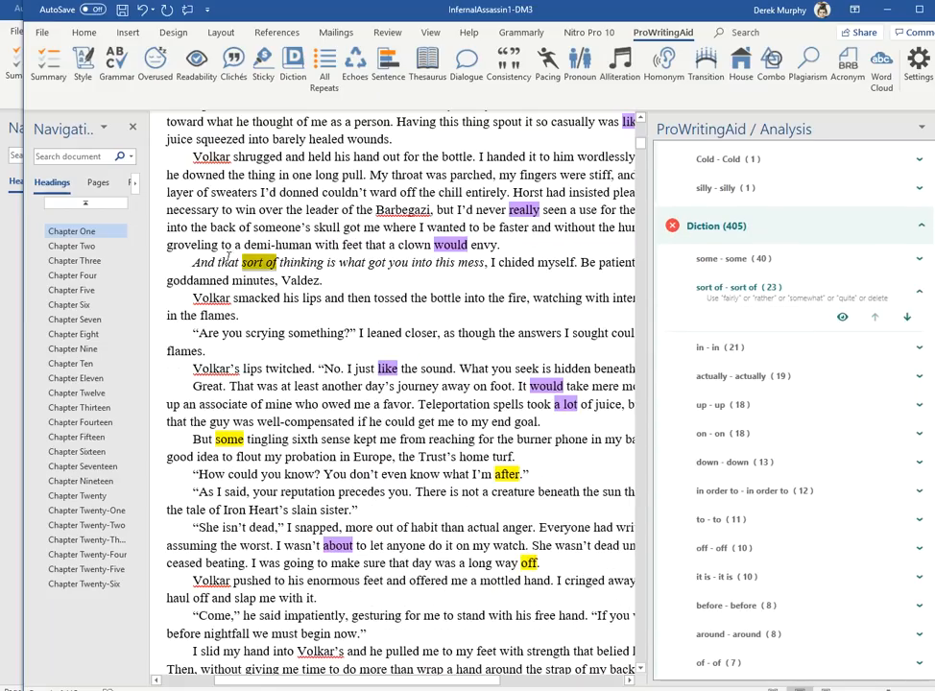
{"action": "left_click", "coordinate": [757, 377]}
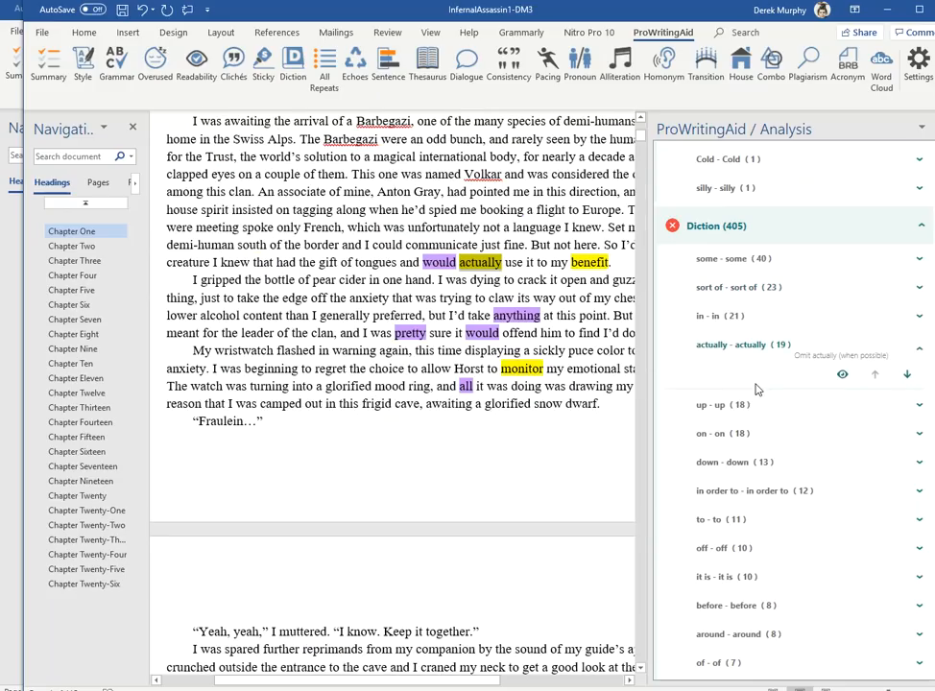
Step: Examine the "in order to" suggestion in Chapter Three and the sentence-ending "to" in Chapter One, and review the remaining diction entries
{"action": "left_click", "coordinate": [762, 495]}
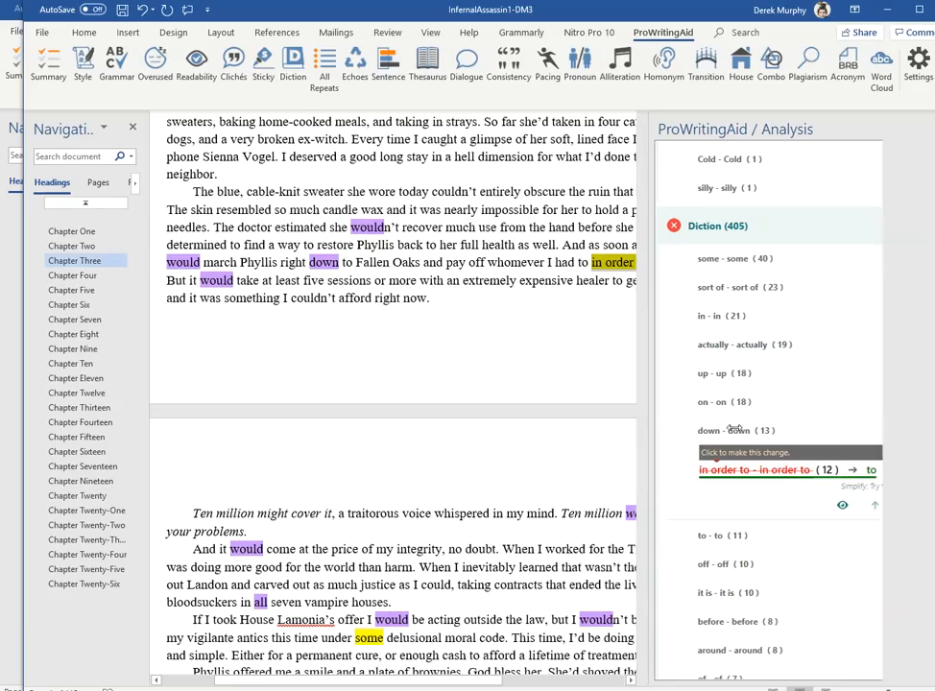
{"action": "left_click_drag", "start_coordinate": [645, 427], "coordinate": [733, 427]}
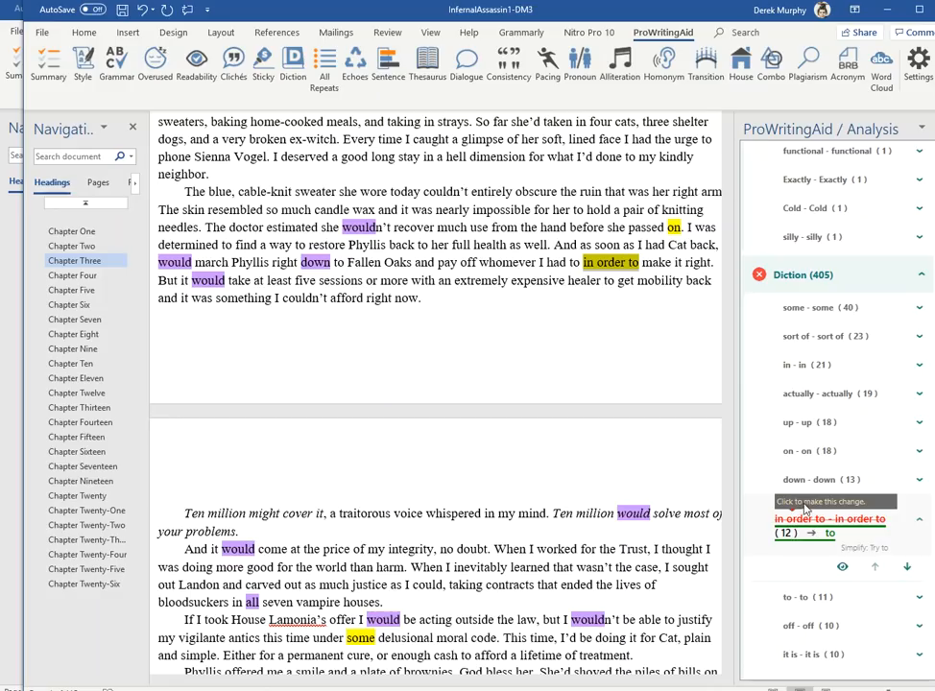
{"action": "left_click", "coordinate": [818, 596]}
{"action": "scroll", "coordinate": [822, 537], "scroll_direction": "down", "scroll_amount": 5}
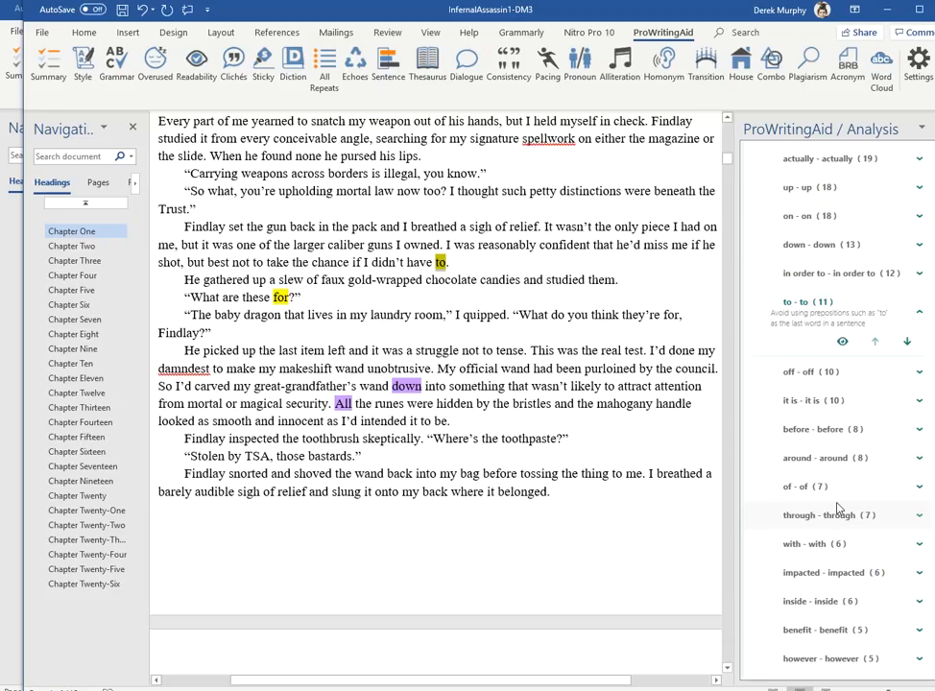
{"action": "scroll", "coordinate": [840, 499], "scroll_direction": "down", "scroll_amount": 5}
{"action": "scroll", "coordinate": [840, 516], "scroll_direction": "down", "scroll_amount": 6}
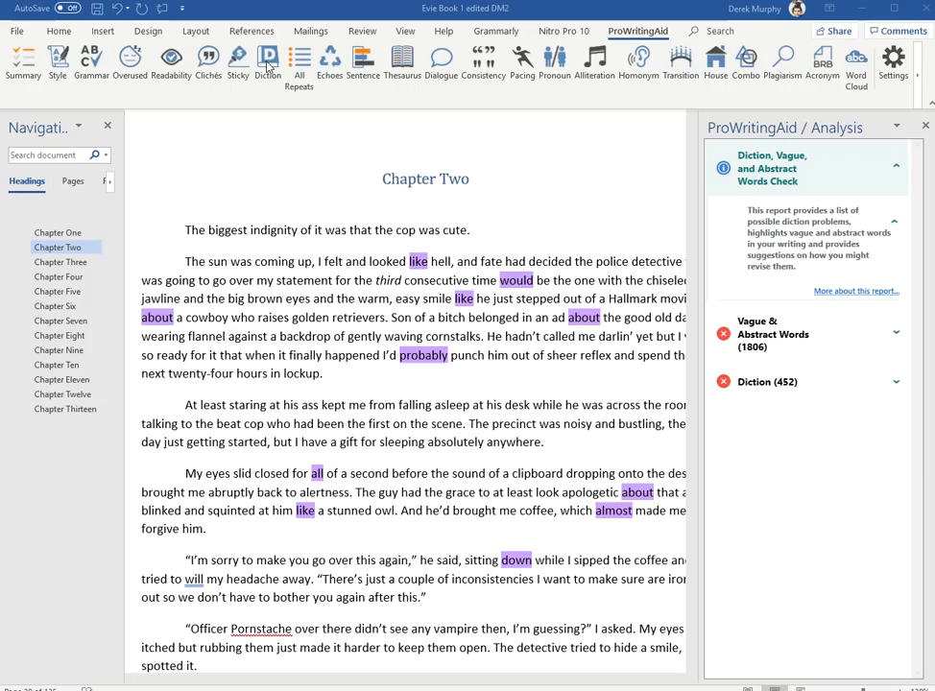
Step: Switch to the Evie Book 1 edited DM2 document and review its vague and abstract words list
{"action": "left_click", "coordinate": [896, 337]}
{"action": "left_click", "coordinate": [896, 337]}
{"action": "left_click", "coordinate": [896, 337]}
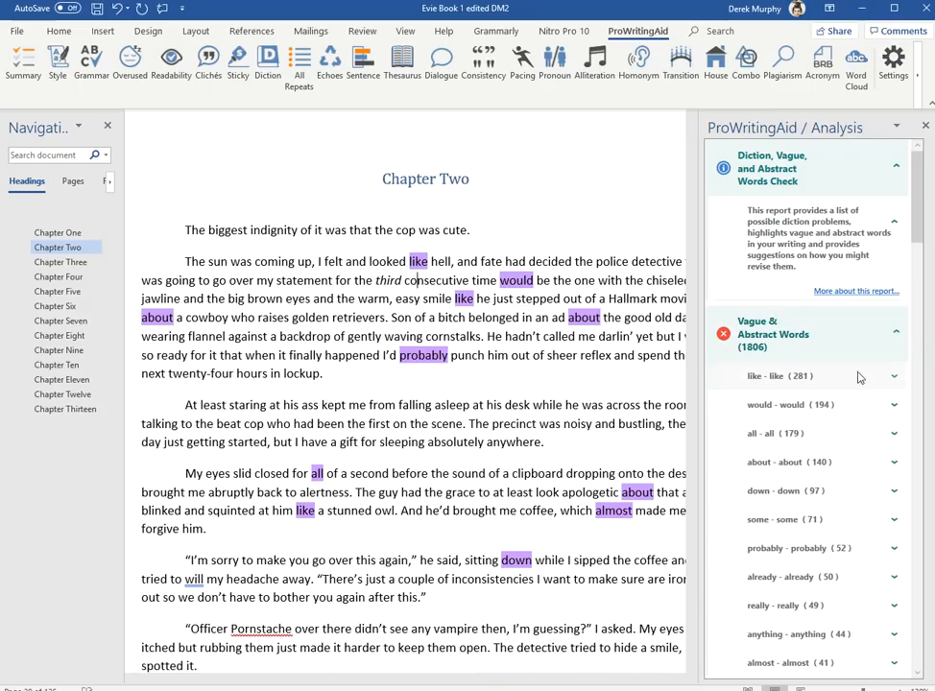
{"action": "scroll", "coordinate": [829, 477], "scroll_direction": "down", "scroll_amount": 3}
{"action": "scroll", "coordinate": [831, 476], "scroll_direction": "down", "scroll_amount": 3}
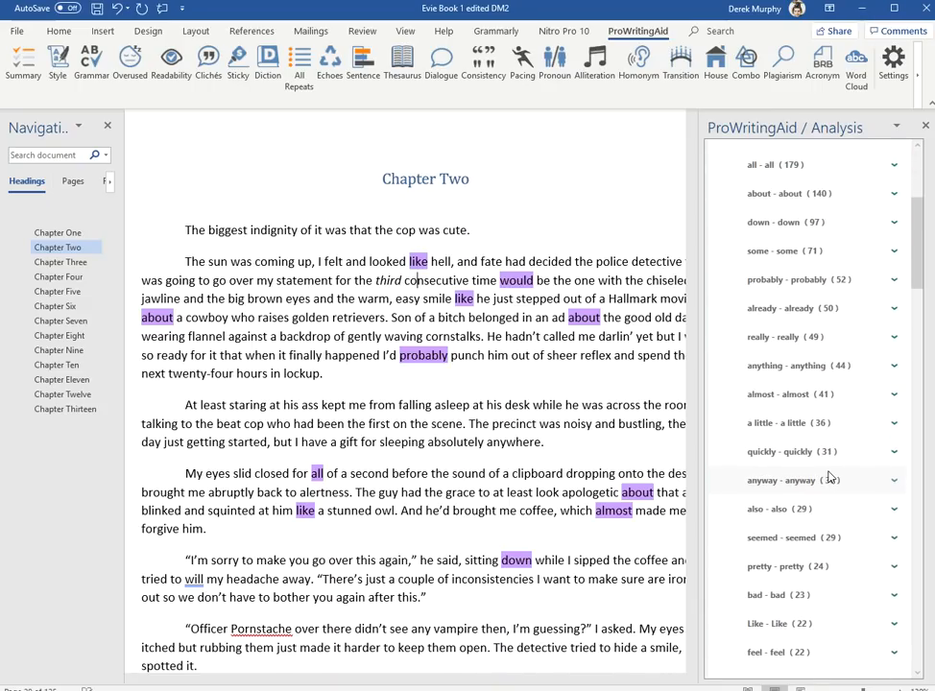
{"action": "scroll", "coordinate": [834, 459], "scroll_direction": "down", "scroll_amount": 2}
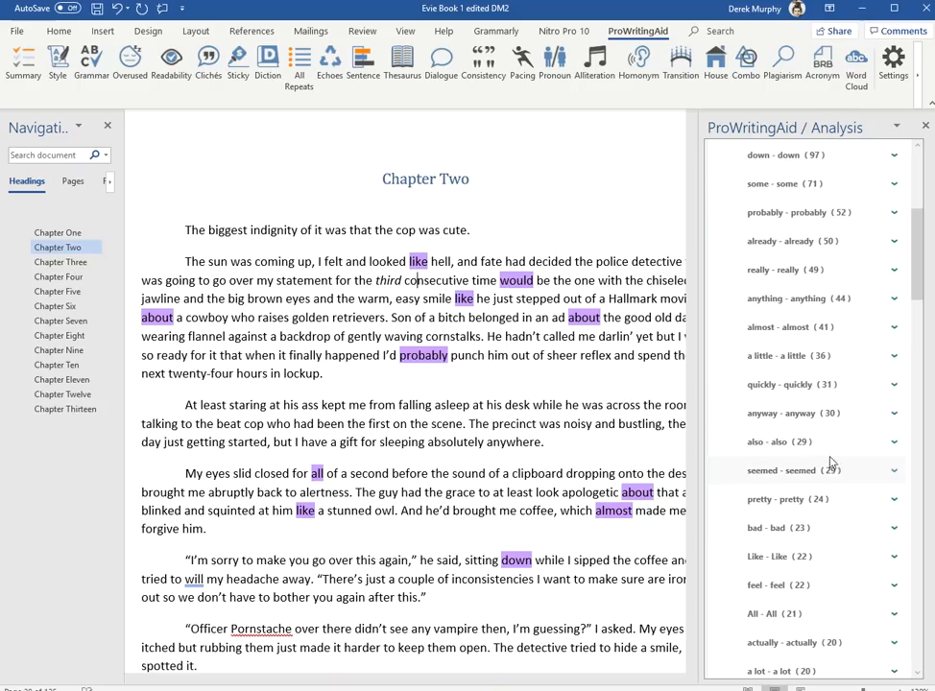
Step: Examine the vague words "quickly" and "exactly" at their first occurrences in Chapter One
{"action": "left_click", "coordinate": [788, 384]}
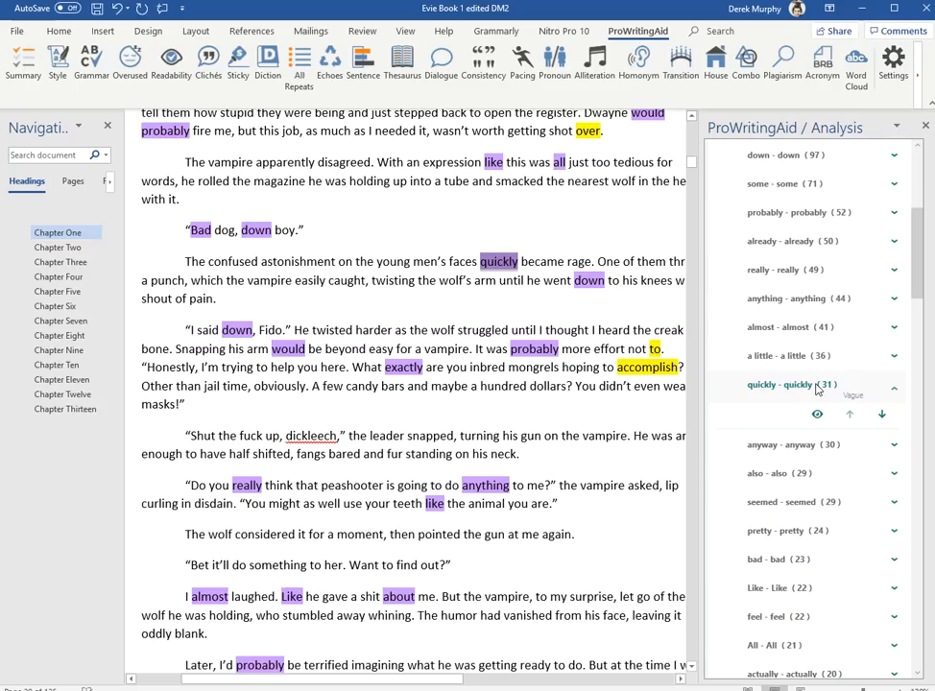
{"action": "scroll", "coordinate": [816, 389], "scroll_direction": "down", "scroll_amount": 5}
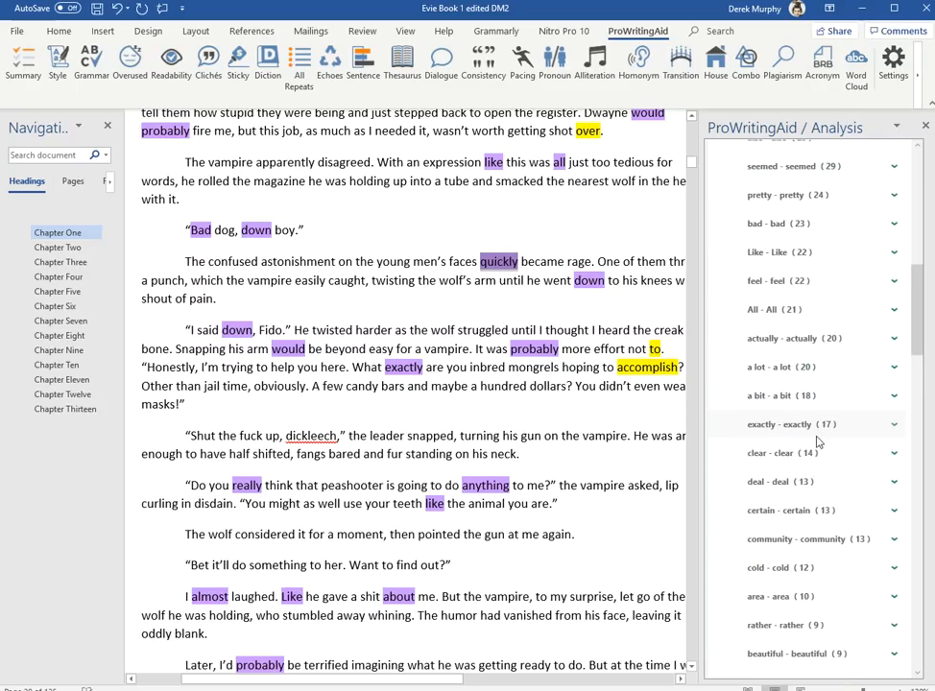
{"action": "left_click", "coordinate": [816, 432]}
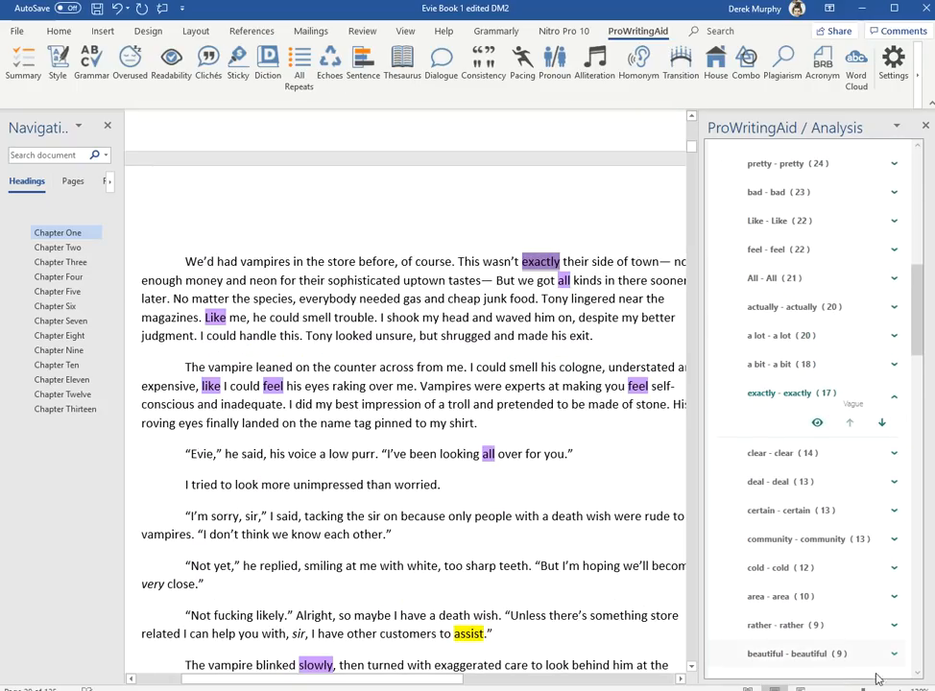
Step: Run the all repeats and echoes checks on the manuscript, agreeing to analyze the large amount of text
{"action": "left_click", "coordinate": [299, 71]}
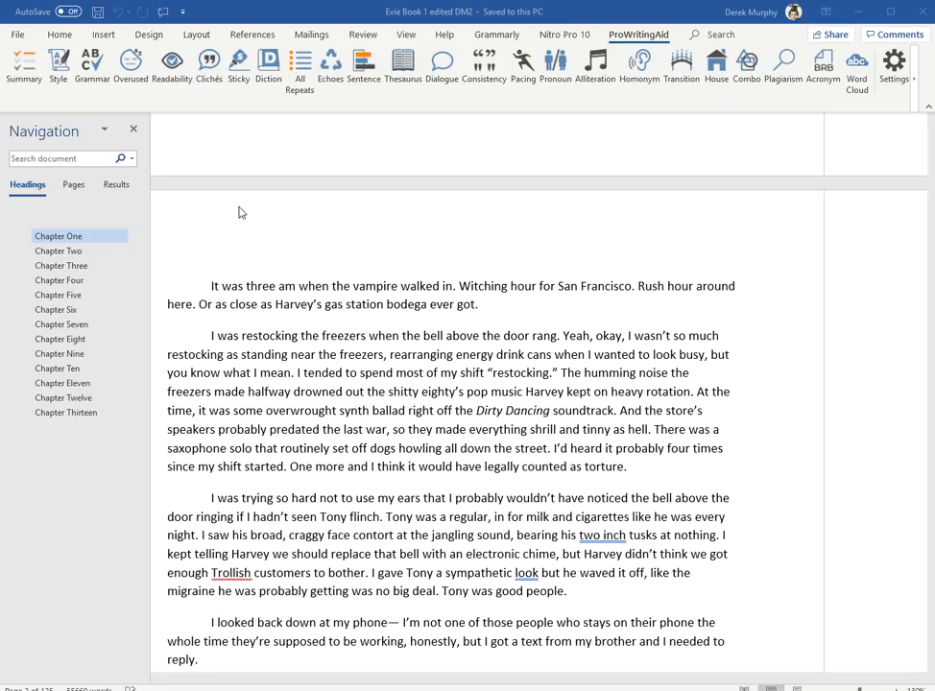
{"action": "left_click", "coordinate": [333, 81]}
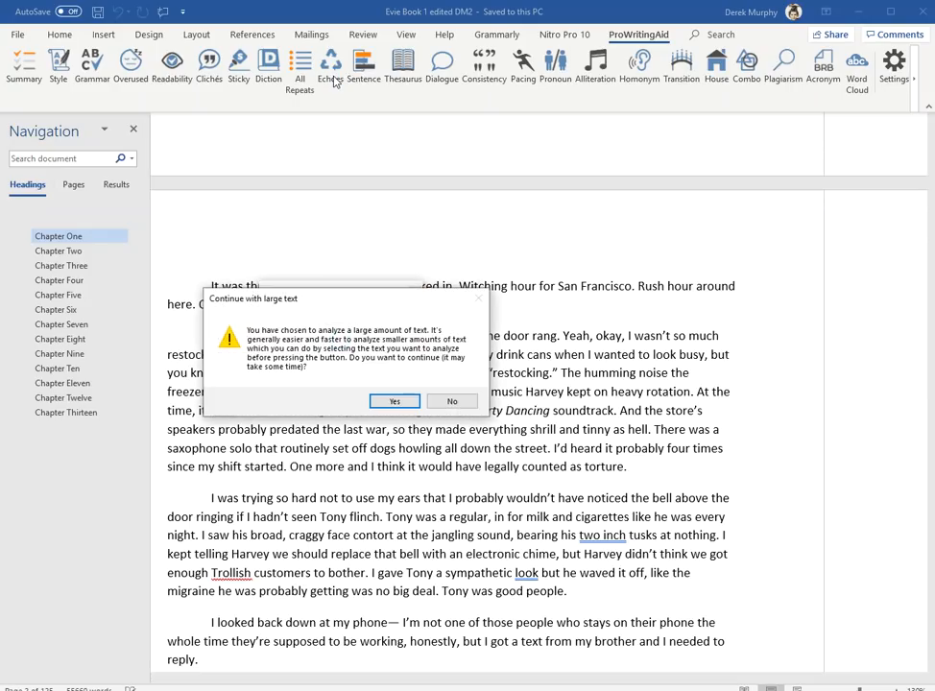
{"action": "left_click", "coordinate": [403, 399]}
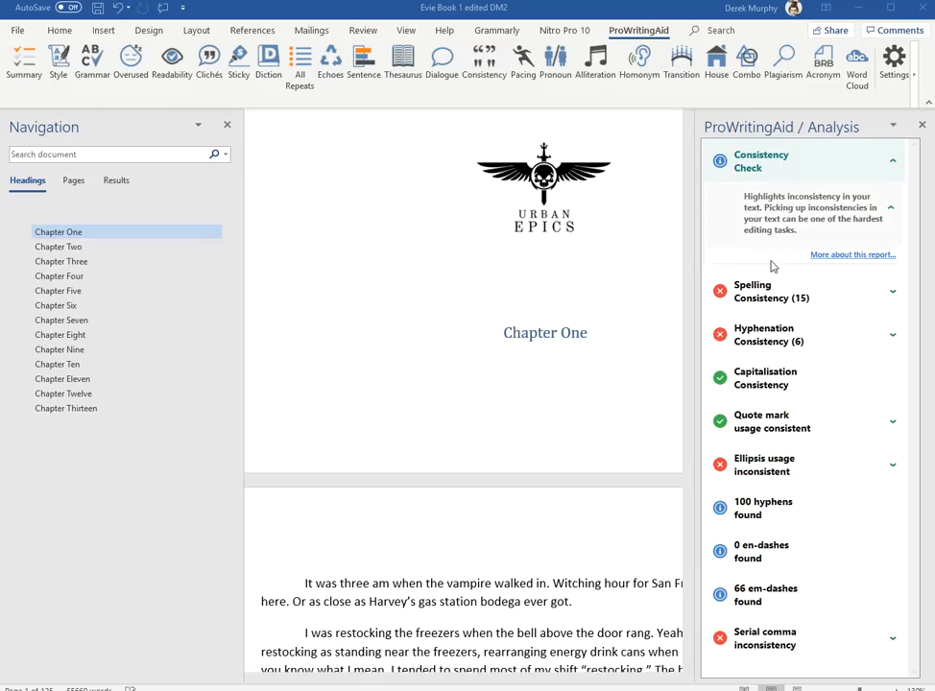
Step: Expand the spelling consistency results in the consistency check and review the UK and US spellings
{"action": "left_click", "coordinate": [890, 297]}
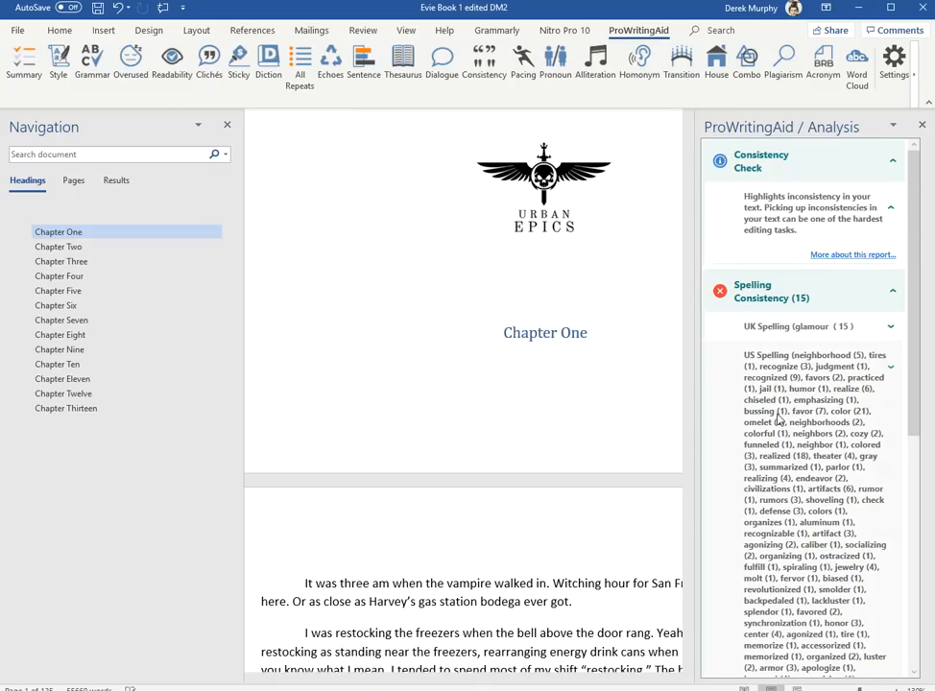
{"action": "scroll", "coordinate": [779, 406], "scroll_direction": "down", "scroll_amount": 2}
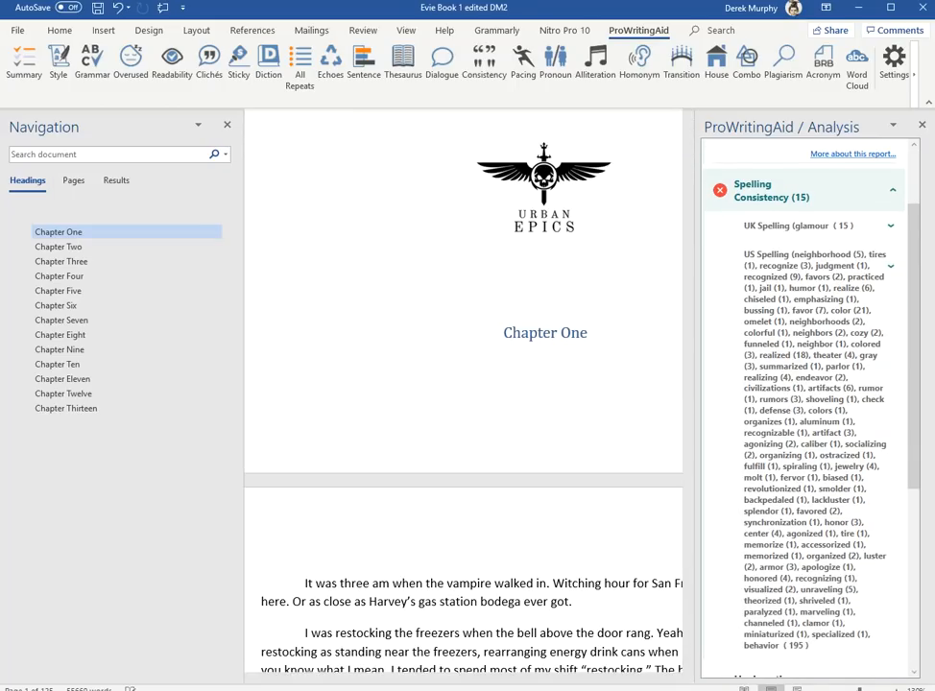
{"action": "scroll", "coordinate": [779, 406], "scroll_direction": "down", "scroll_amount": 7}
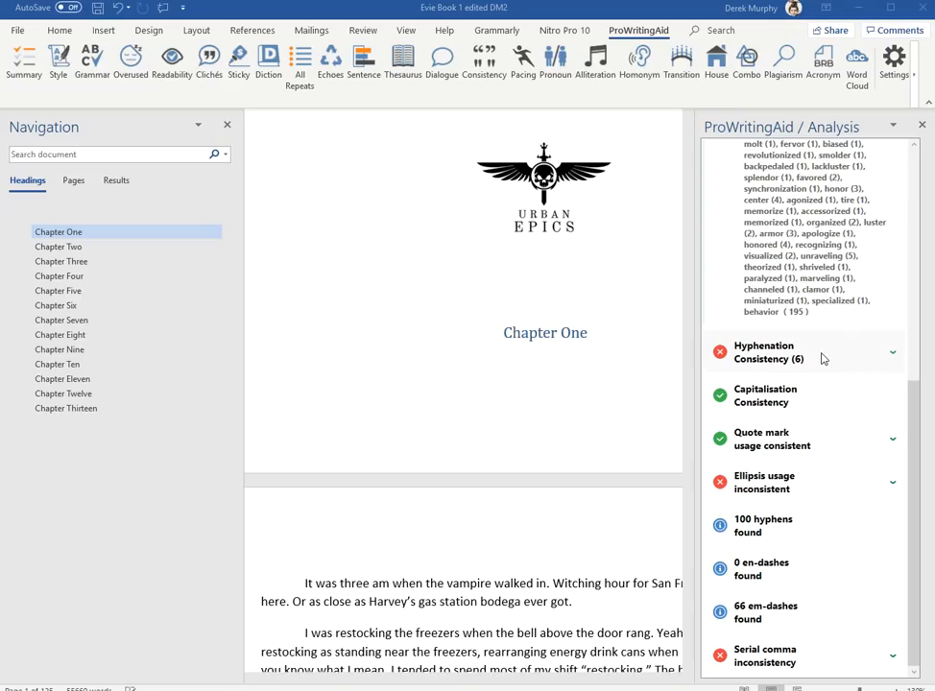
Step: Expand the hyphenation consistency results, show the "break in" entry in Chapter Two, and narrow the Navigation pane for more reading space
{"action": "left_click", "coordinate": [891, 354]}
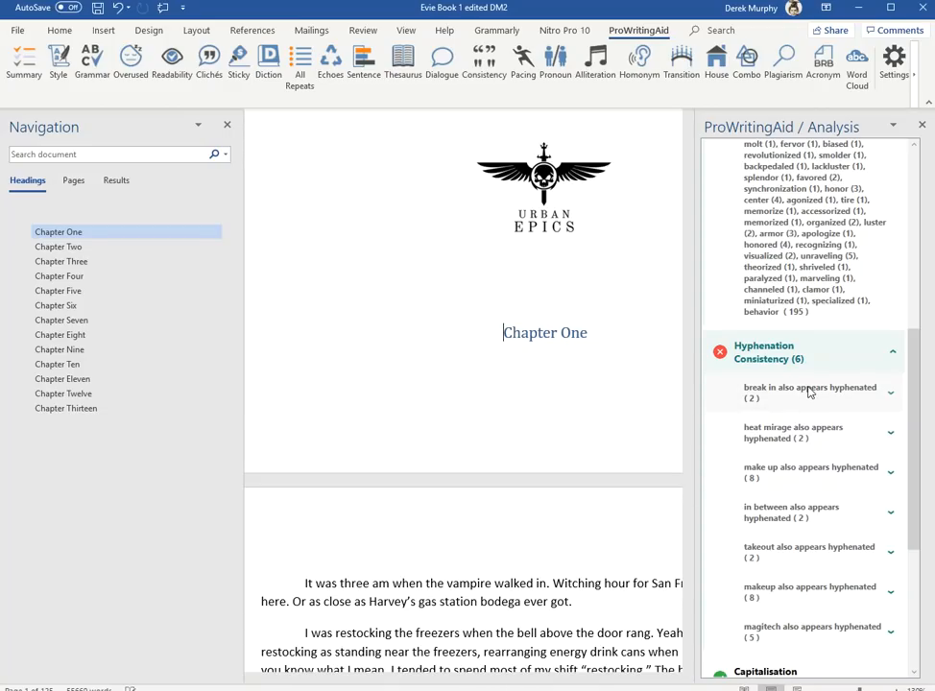
{"action": "left_click", "coordinate": [891, 398]}
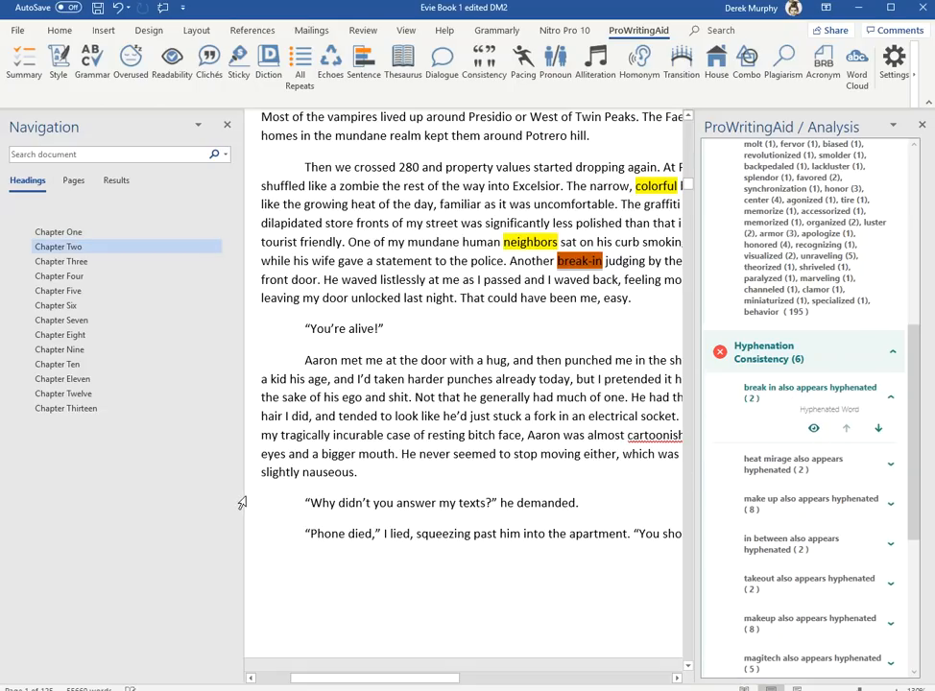
{"action": "left_click_drag", "start_coordinate": [244, 496], "coordinate": [149, 503]}
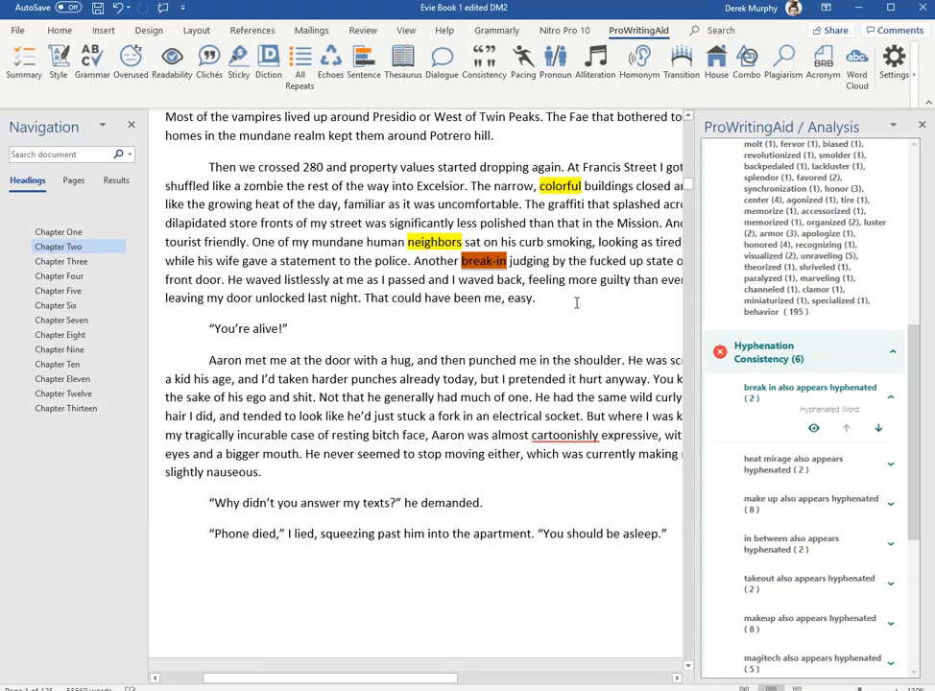
Step: Compare the hyphenated "break-in" in Chapter Two with the unhyphenated "break in" in Chapter Eight
{"action": "left_click", "coordinate": [842, 393]}
{"action": "left_click", "coordinate": [844, 393]}
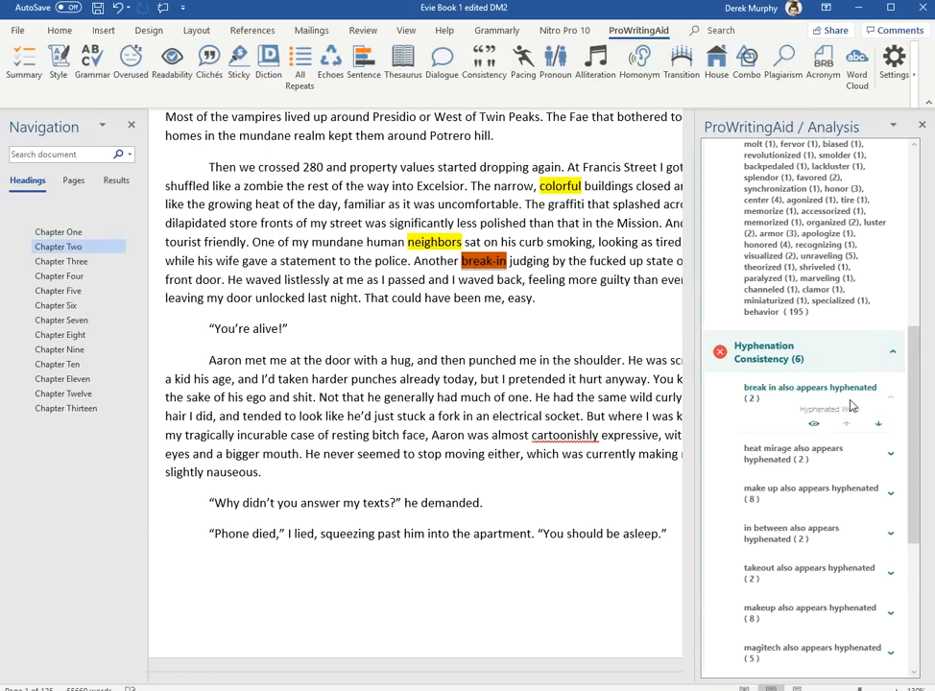
{"action": "left_click", "coordinate": [880, 428]}
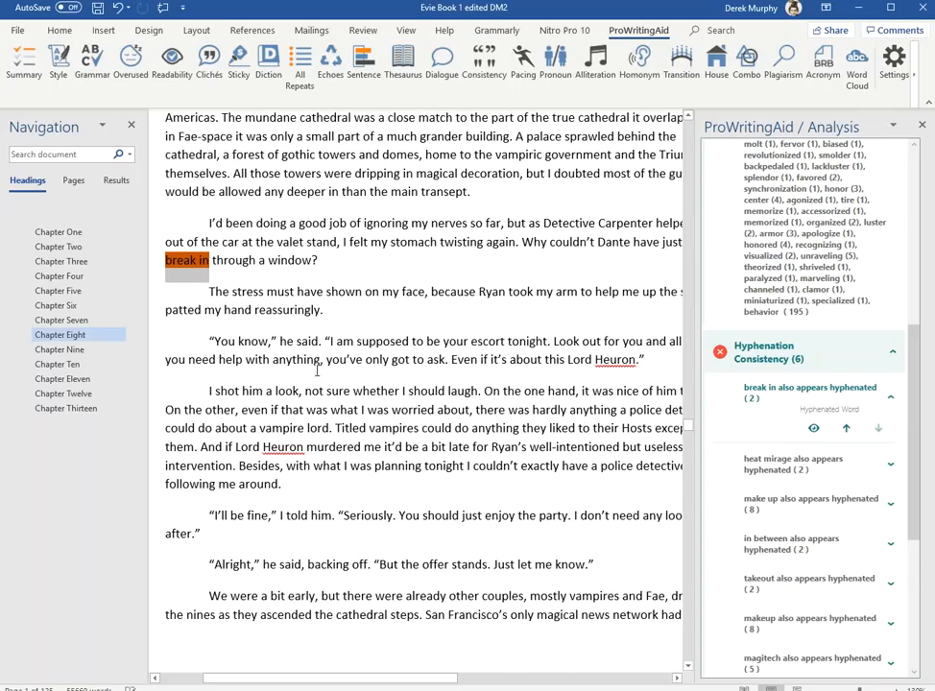
{"action": "mouse_move", "coordinate": [443, 679]}
{"action": "left_mouse_down"}
{"action": "mouse_move", "coordinate": [495, 684]}
{"action": "mouse_move", "coordinate": [431, 684]}
{"action": "left_mouse_up"}
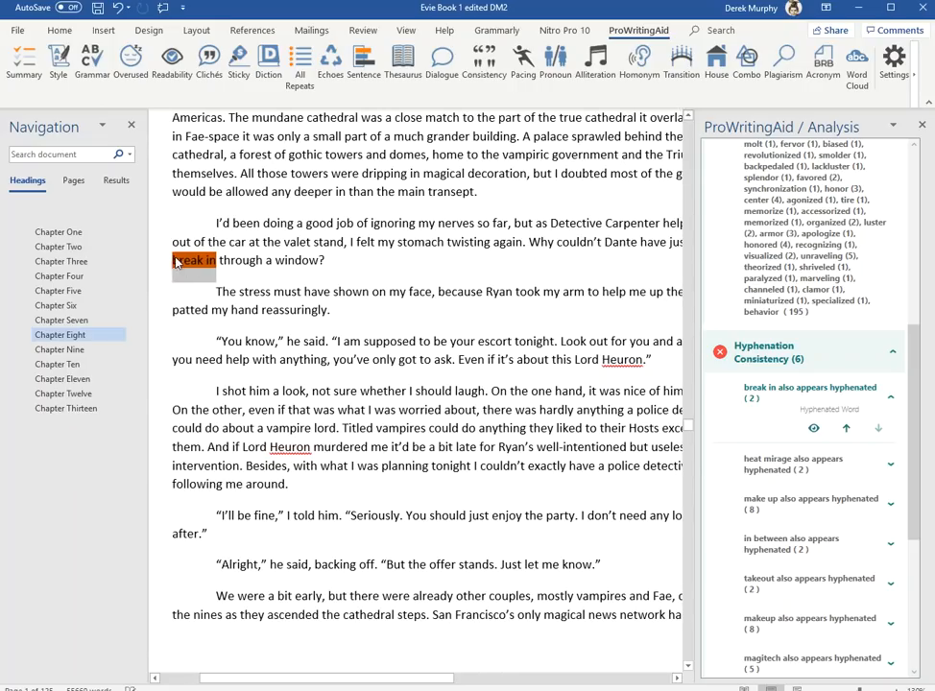
{"action": "left_click", "coordinate": [846, 428]}
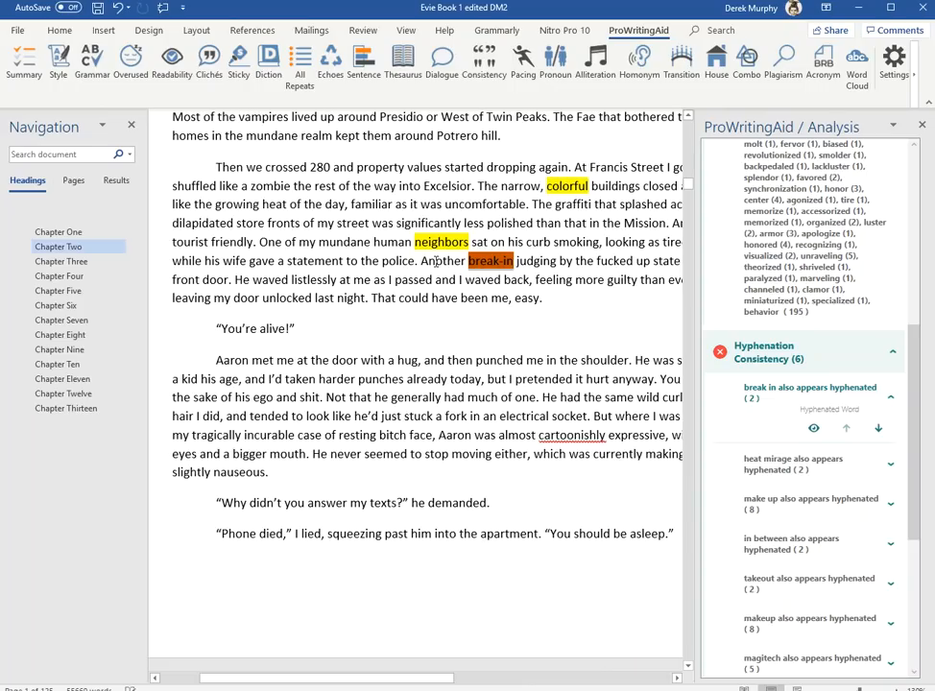
{"action": "left_click", "coordinate": [528, 265]}
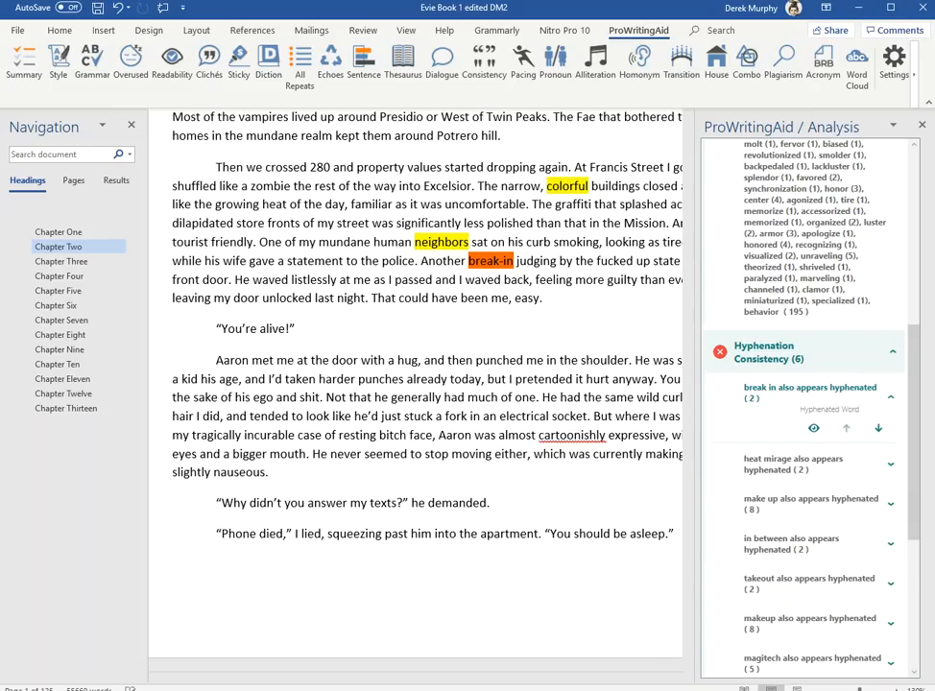
Step: Review the "make up" hyphenation entry across Chapters Two and Six, and show the "in between" entry in Chapter One
{"action": "left_click", "coordinate": [779, 492]}
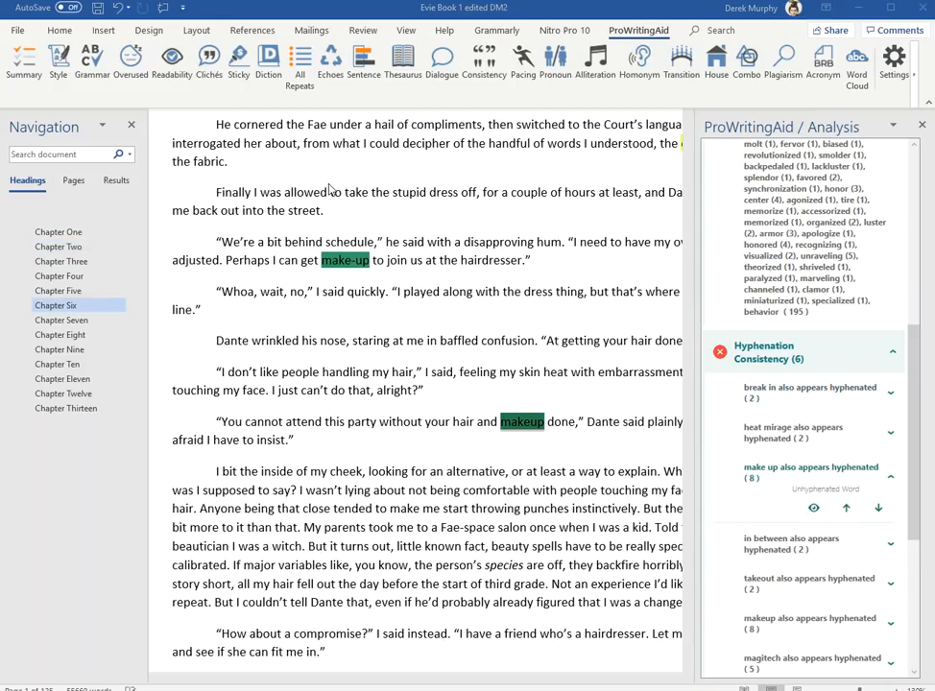
{"action": "left_click", "coordinate": [846, 509]}
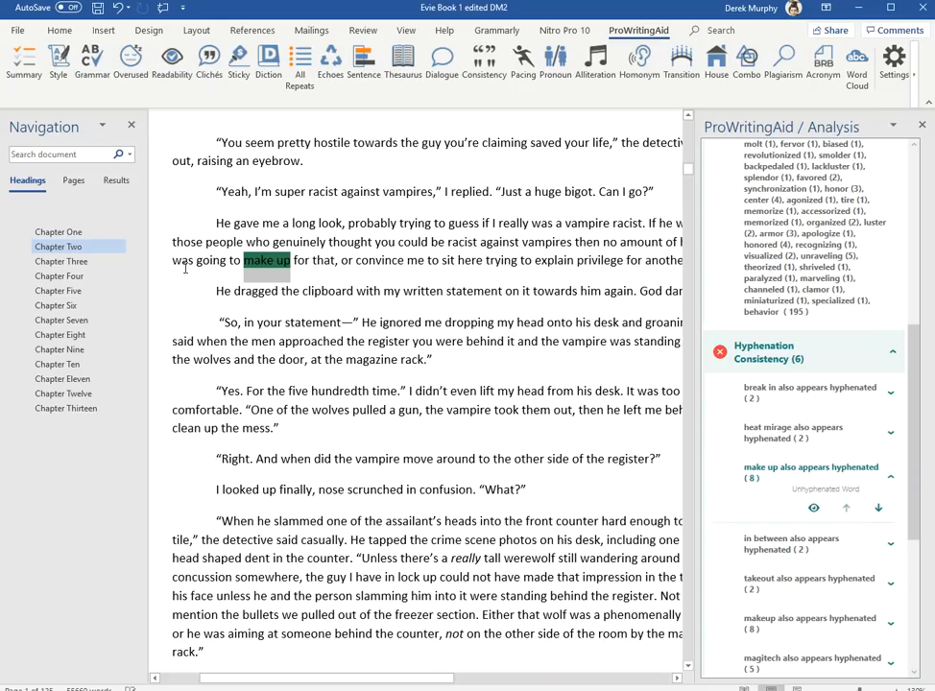
{"action": "left_click", "coordinate": [877, 509]}
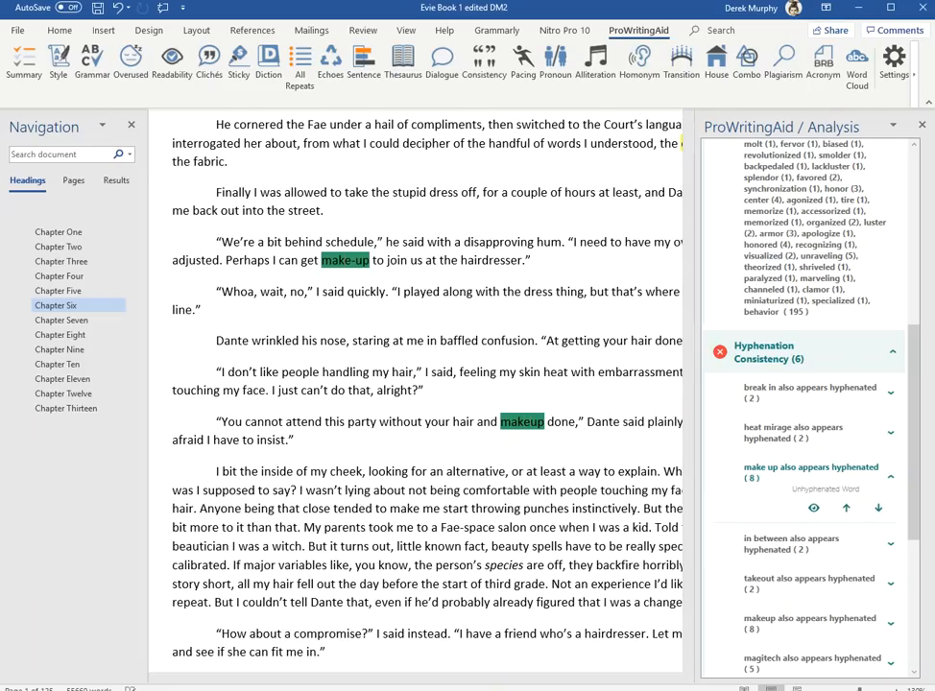
{"action": "left_click", "coordinate": [779, 543]}
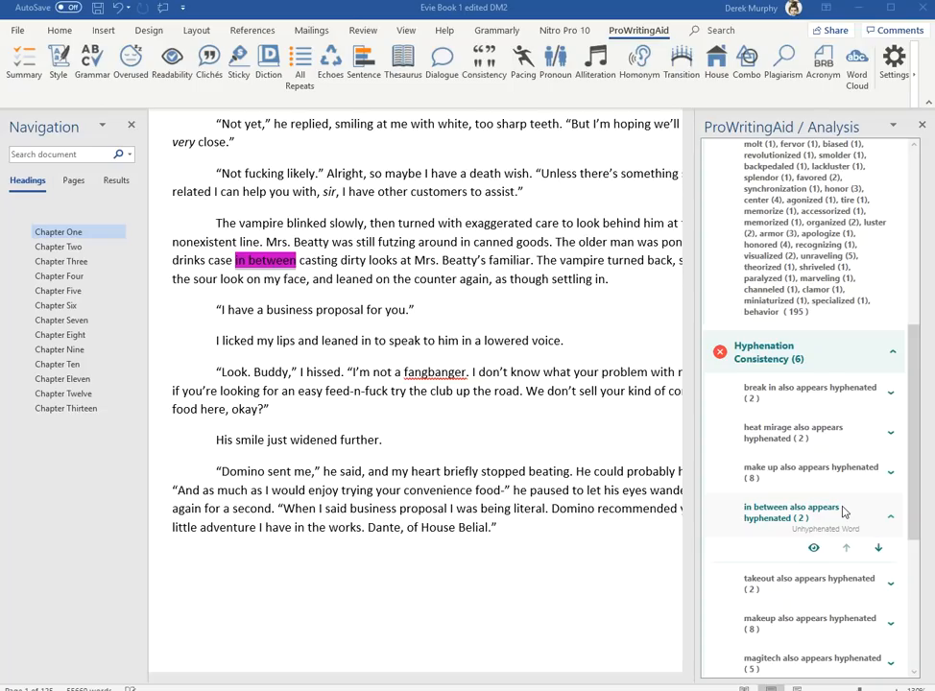
Step: Try the spellings "fang banger" and "fang-banger" for "fangbanger" in Chapter One's dialogue
{"action": "left_click", "coordinate": [428, 375]}
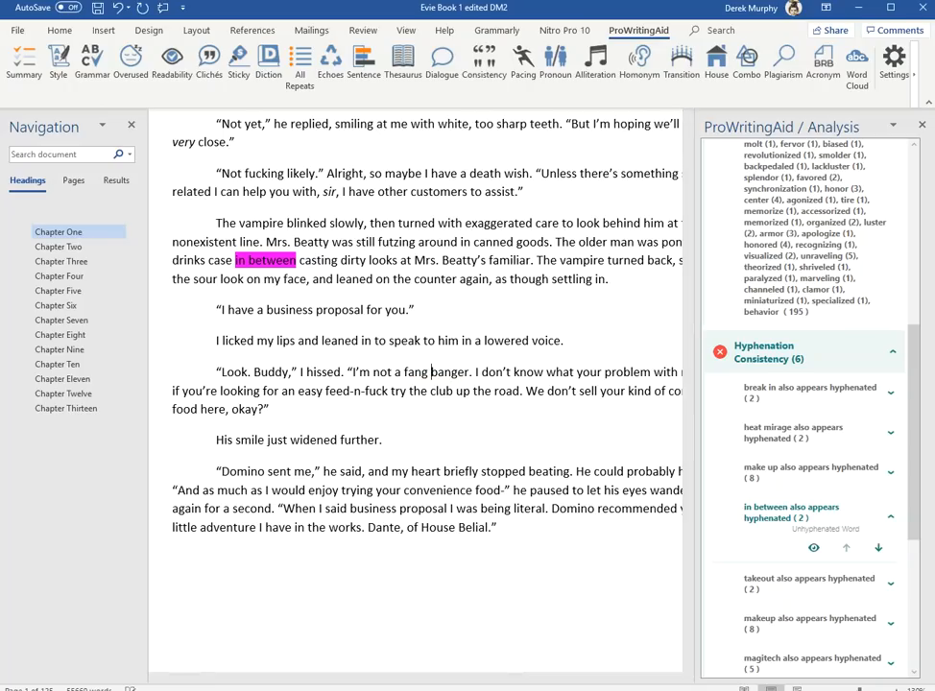
{"action": "key", "text": "BackSpace"}
{"action": "type", "text": "-"}
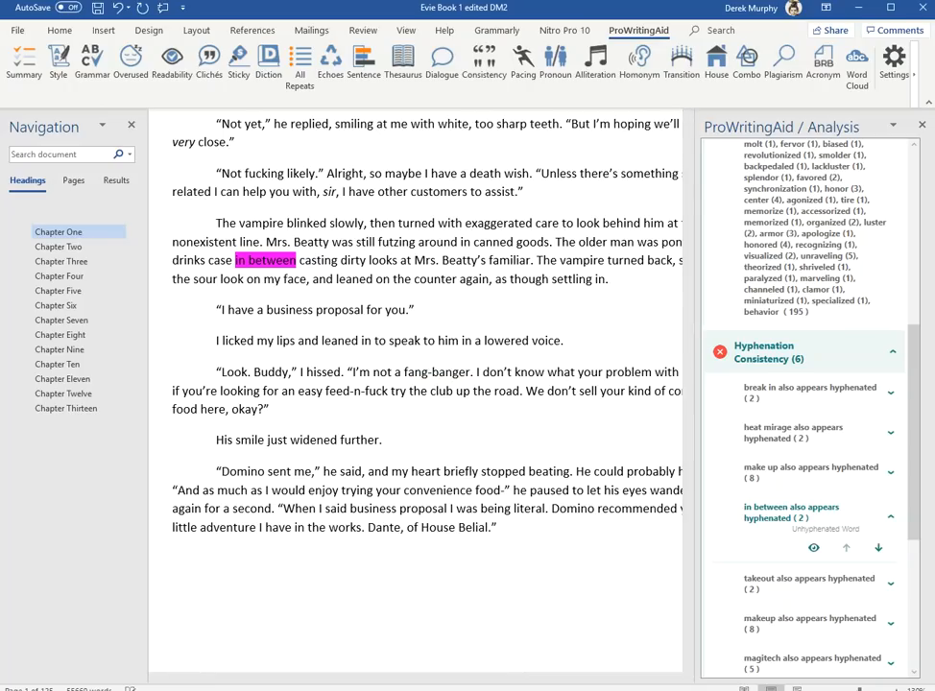
{"action": "key", "text": "BackSpace"}
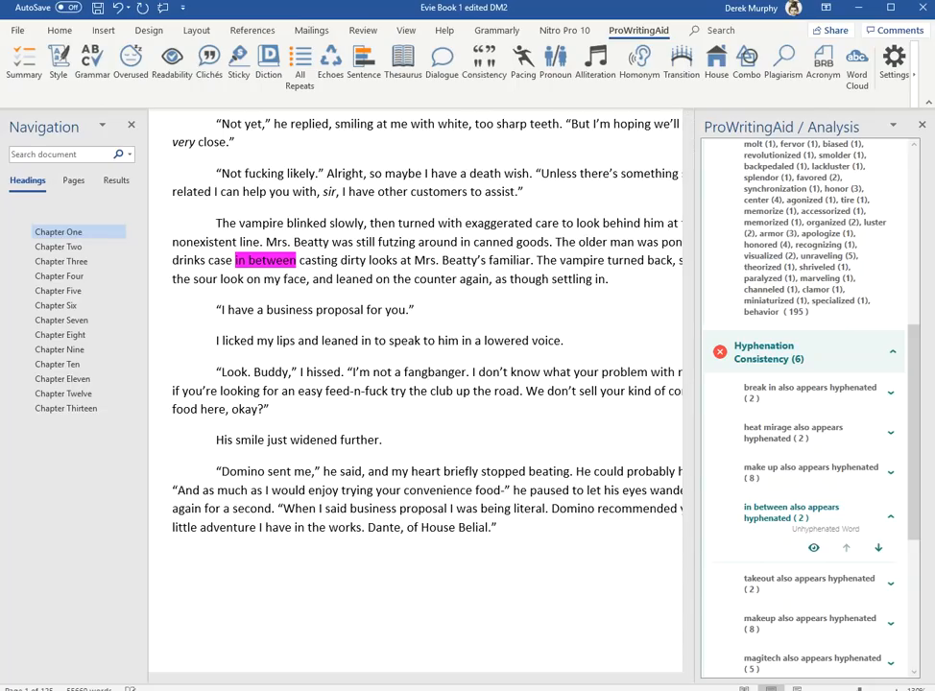
Step: Go through the "magitech" hyphenation occurrences and remove the hyphen from "magi-tech" in Chapter Seven
{"action": "left_click", "coordinate": [811, 664]}
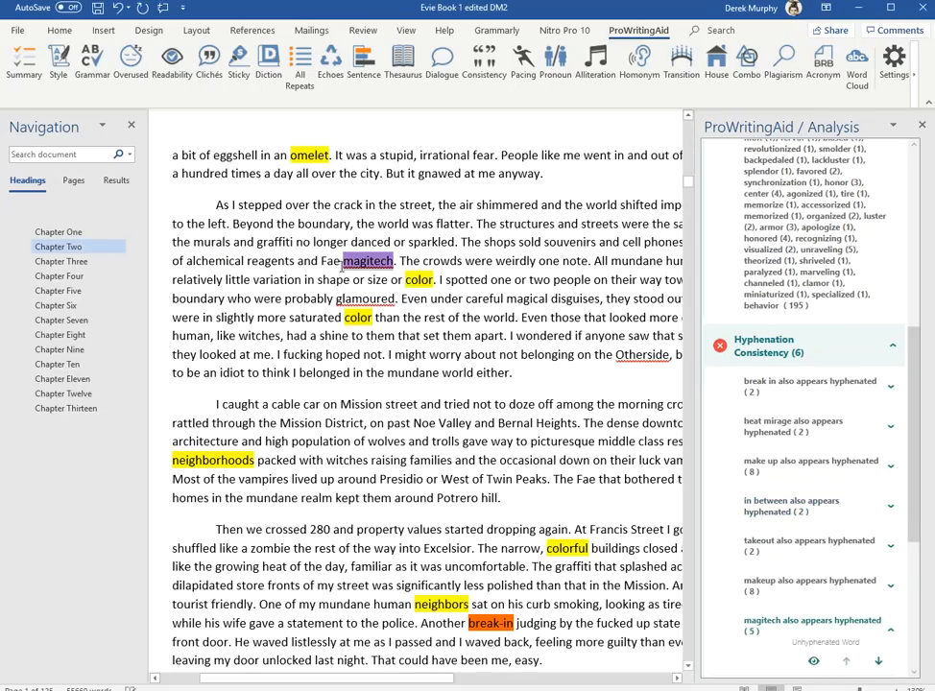
{"action": "left_click", "coordinate": [393, 260]}
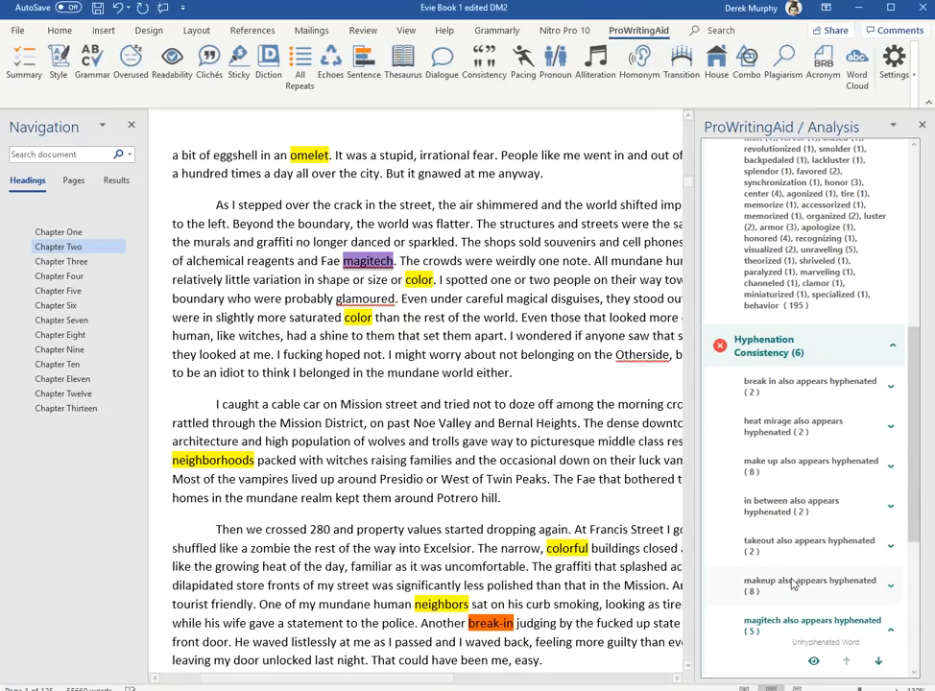
{"action": "left_click", "coordinate": [807, 620]}
{"action": "left_click", "coordinate": [852, 630]}
{"action": "left_click", "coordinate": [881, 662]}
{"action": "left_click", "coordinate": [880, 663]}
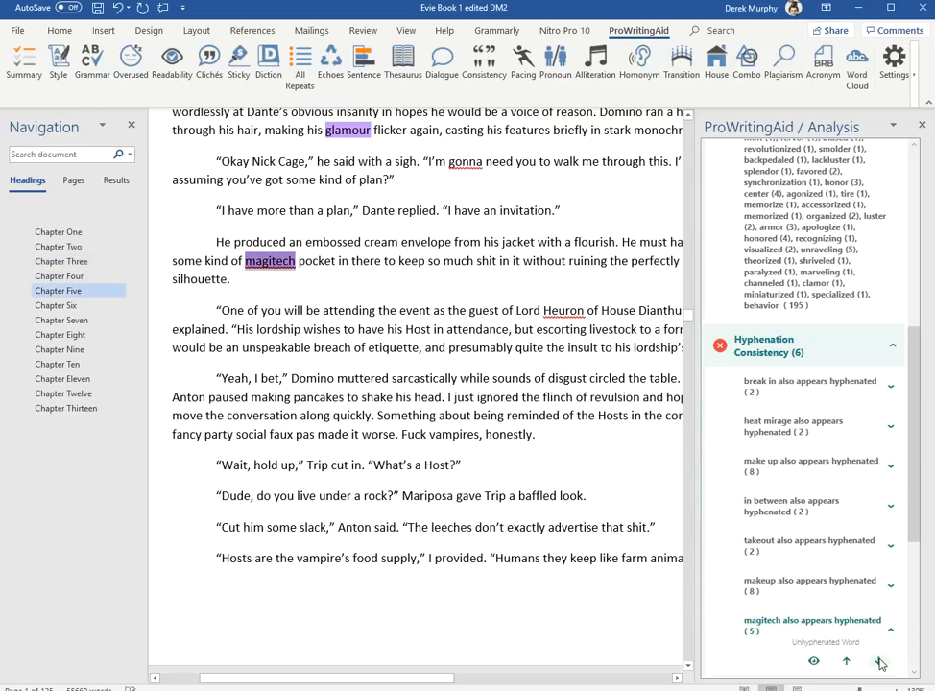
{"action": "left_click", "coordinate": [880, 663]}
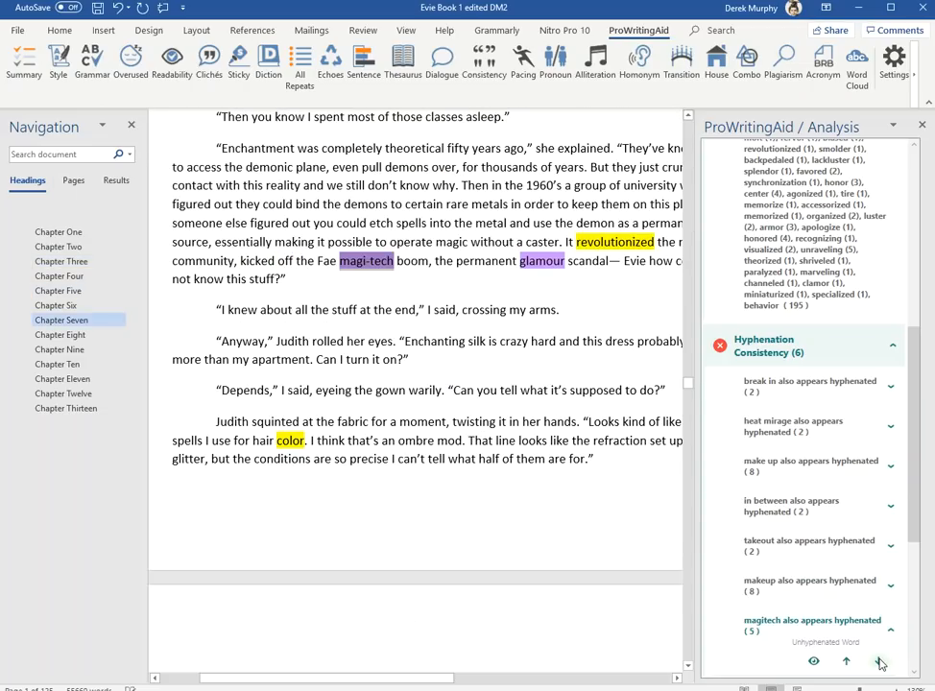
{"action": "left_click", "coordinate": [371, 262]}
{"action": "key", "text": "BackSpace"}
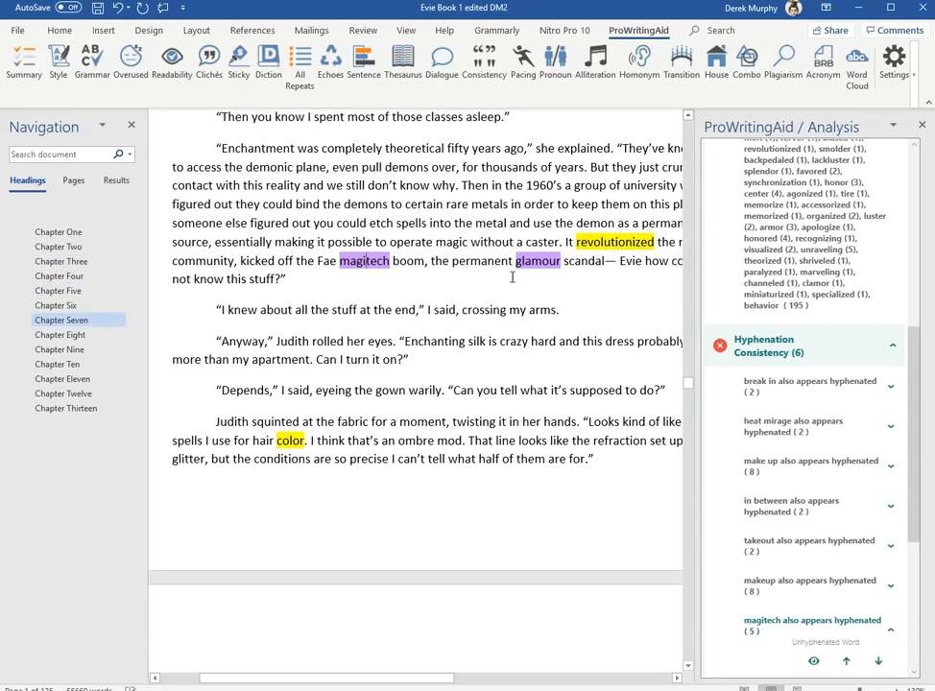
{"action": "left_click", "coordinate": [878, 662]}
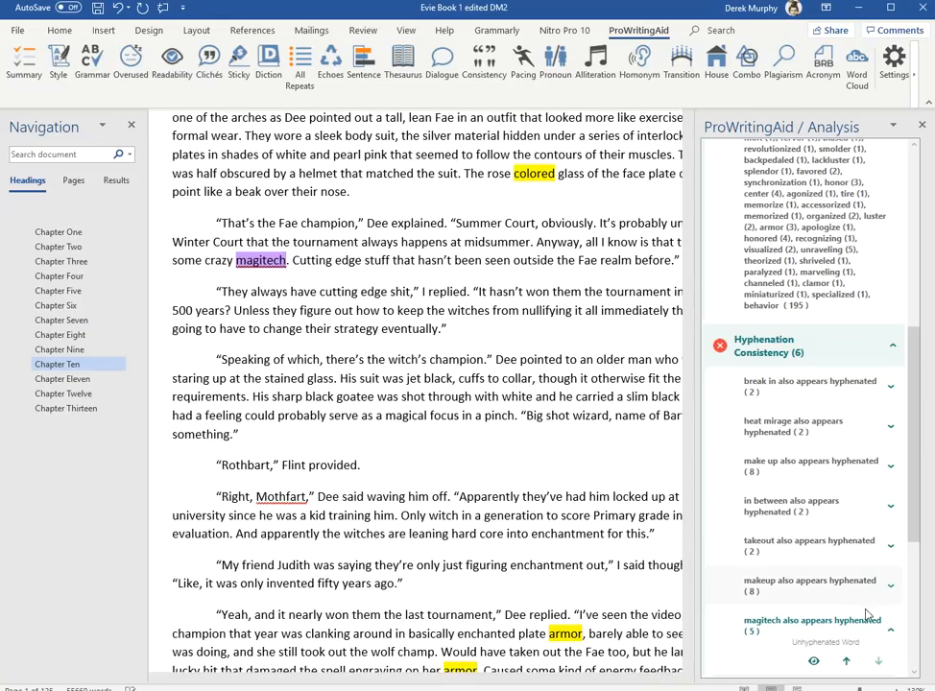
Step: Run the dialogue tags and pacing checks, and examine the flagged Chapter One paragraph starting "We'd had vampires"
{"action": "scroll", "coordinate": [806, 480], "scroll_direction": "down", "scroll_amount": 3}
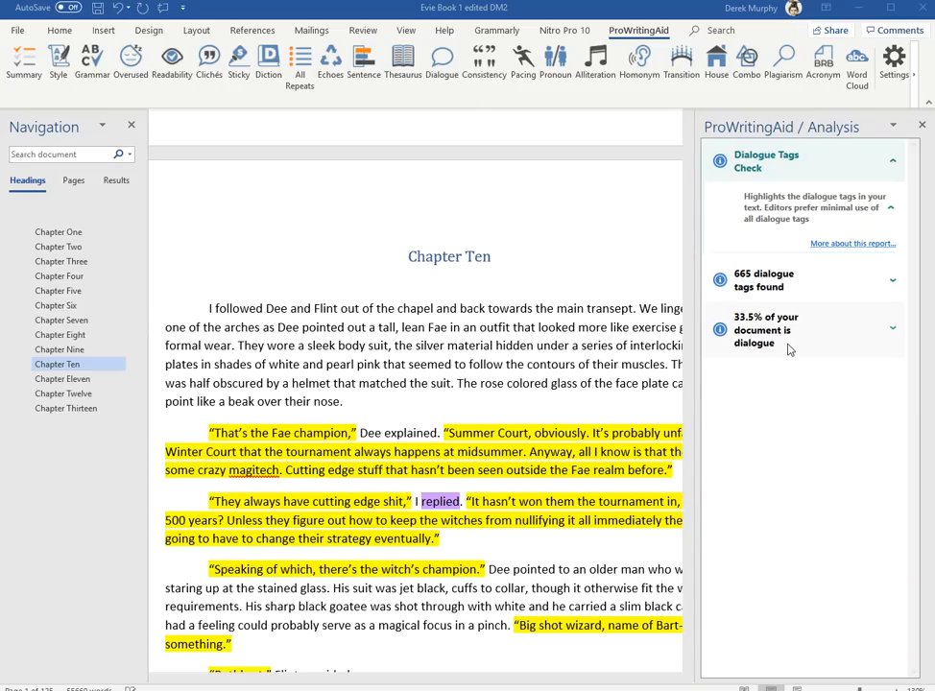
{"action": "left_click", "coordinate": [524, 67]}
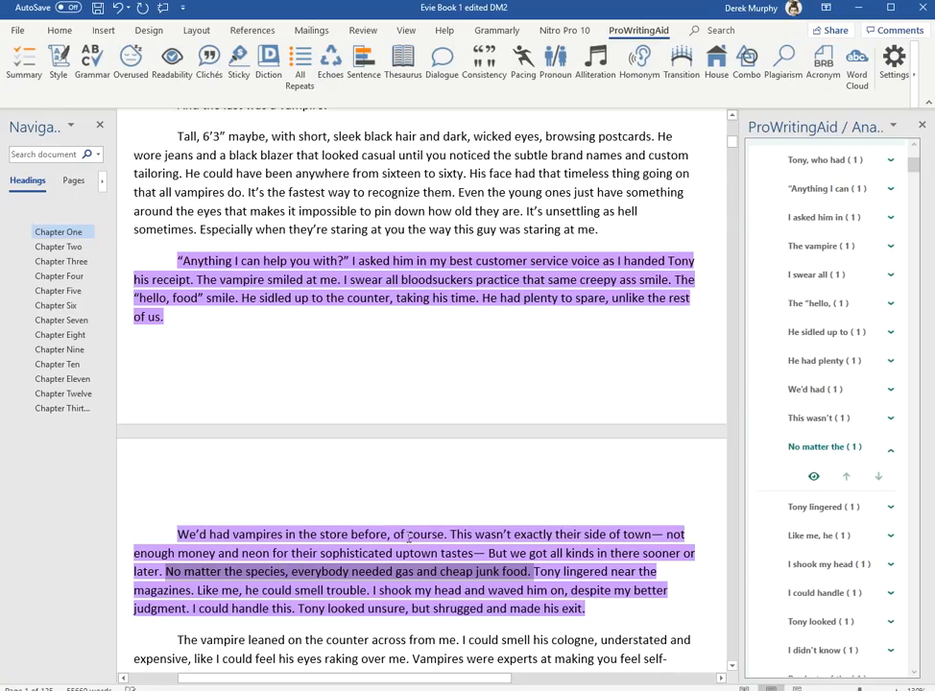
{"action": "left_click_drag", "start_coordinate": [177, 534], "coordinate": [606, 618]}
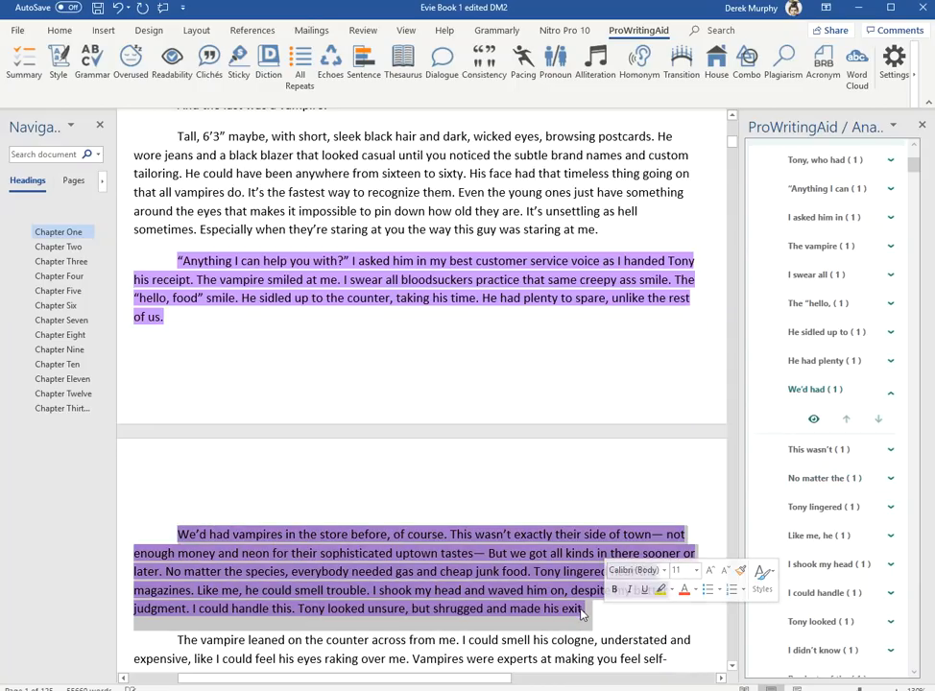
Step: Remove the spaces after both em dashes in the "We'd had vampires" paragraph and lowercase "But" to "but"
{"action": "left_click", "coordinate": [487, 547]}
{"action": "key", "text": "BackSpace"}
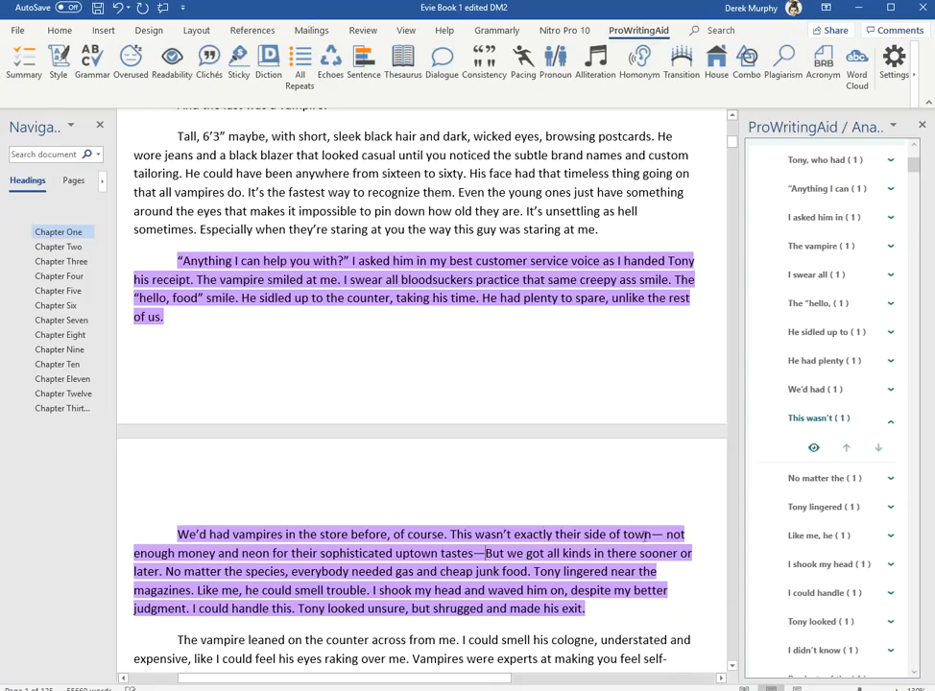
{"action": "key", "text": "BackSpace"}
{"action": "key", "text": "Delete"}
{"action": "type", "text": "b"}
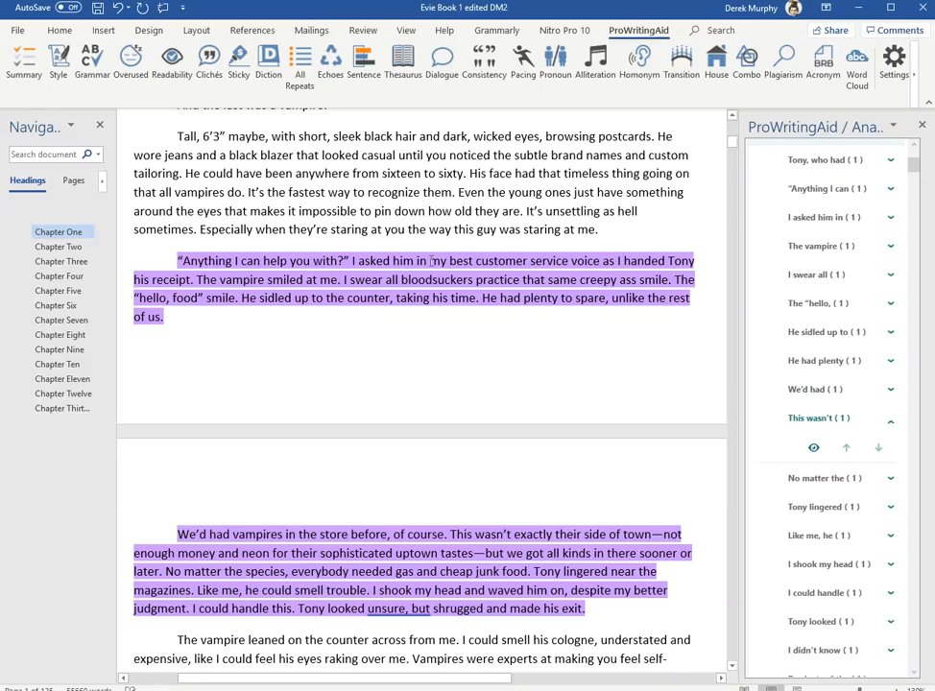
Step: Hide the pacing highlights for the sentences starting "Like me, he", "I shook my head", "I could handle" and "Tony looked"
{"action": "scroll", "coordinate": [861, 271], "scroll_direction": "down", "scroll_amount": 1}
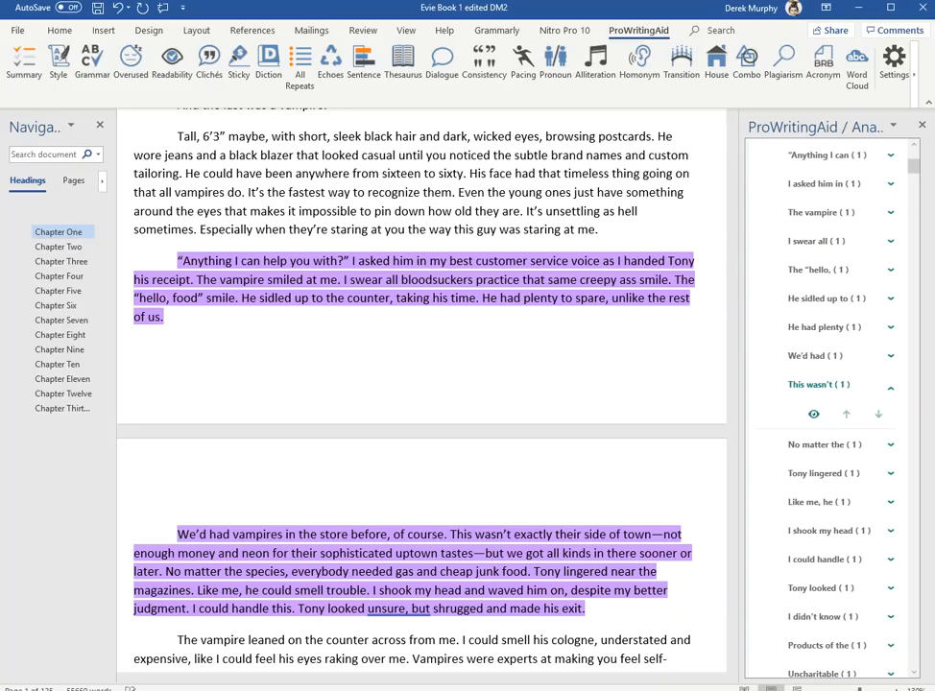
{"action": "left_click", "coordinate": [285, 590]}
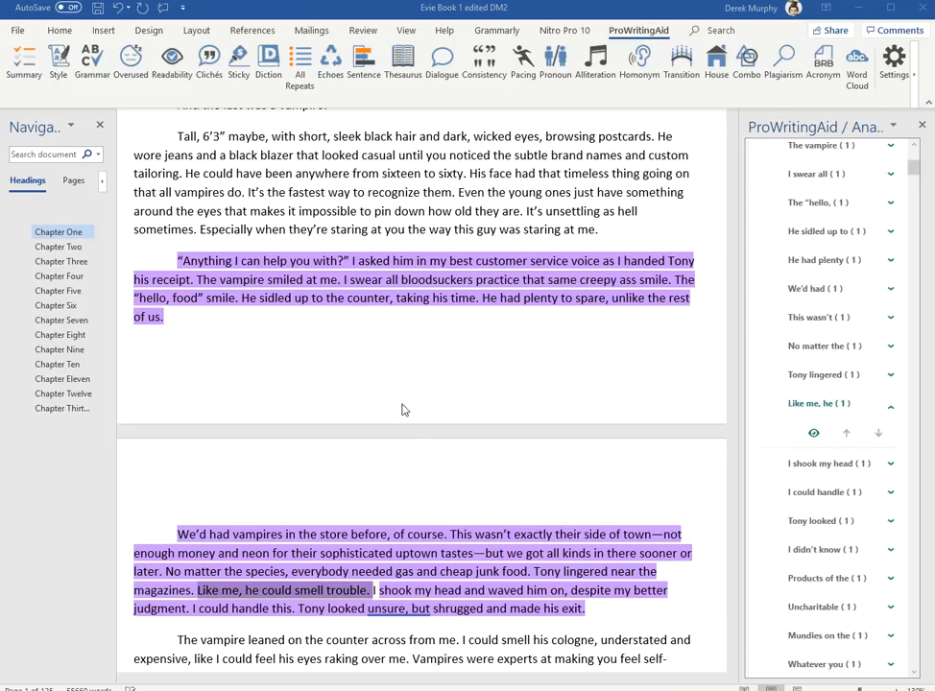
{"action": "left_click", "coordinate": [814, 434]}
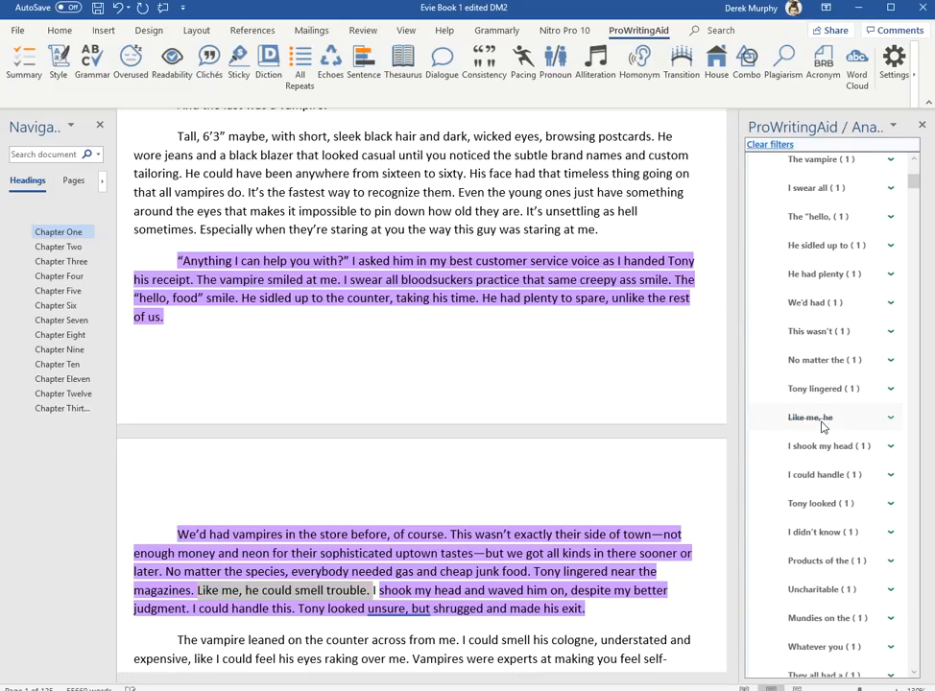
{"action": "left_click", "coordinate": [825, 445]}
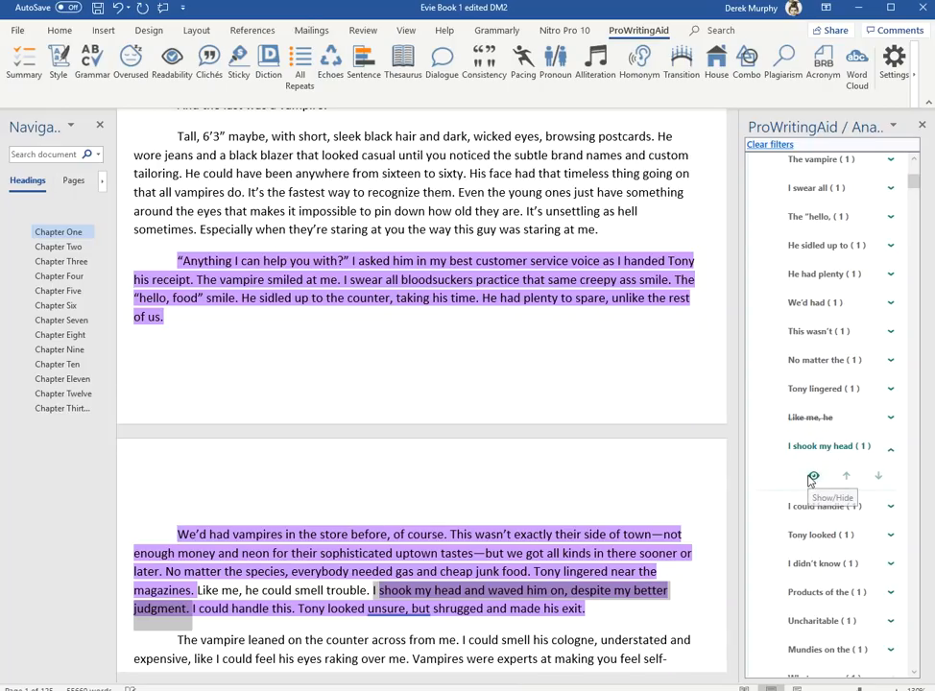
{"action": "left_click", "coordinate": [813, 477]}
{"action": "left_click", "coordinate": [817, 478]}
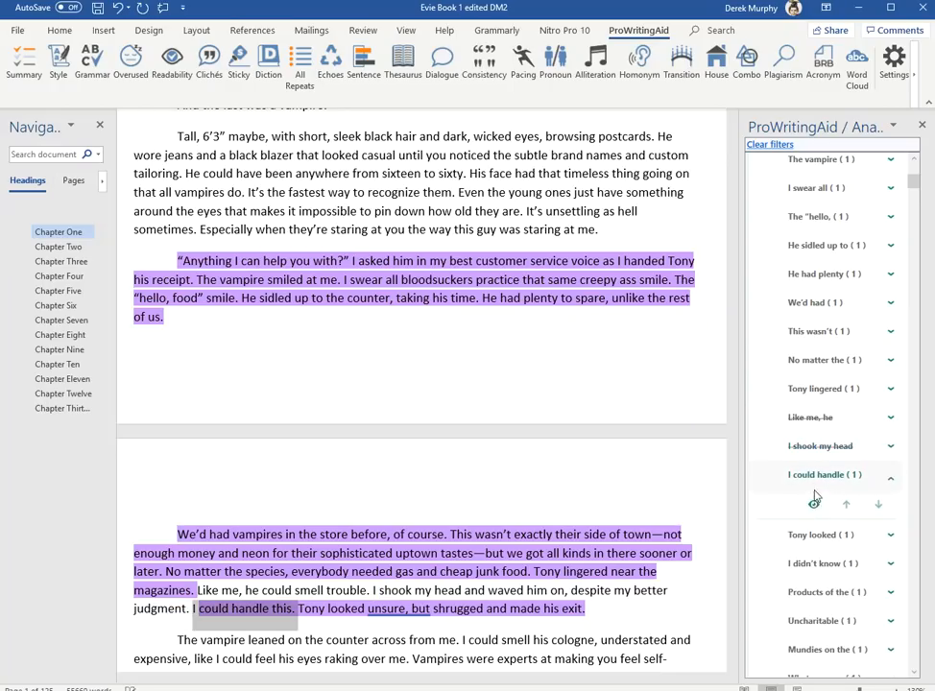
{"action": "left_click", "coordinate": [814, 503]}
{"action": "left_click", "coordinate": [814, 503]}
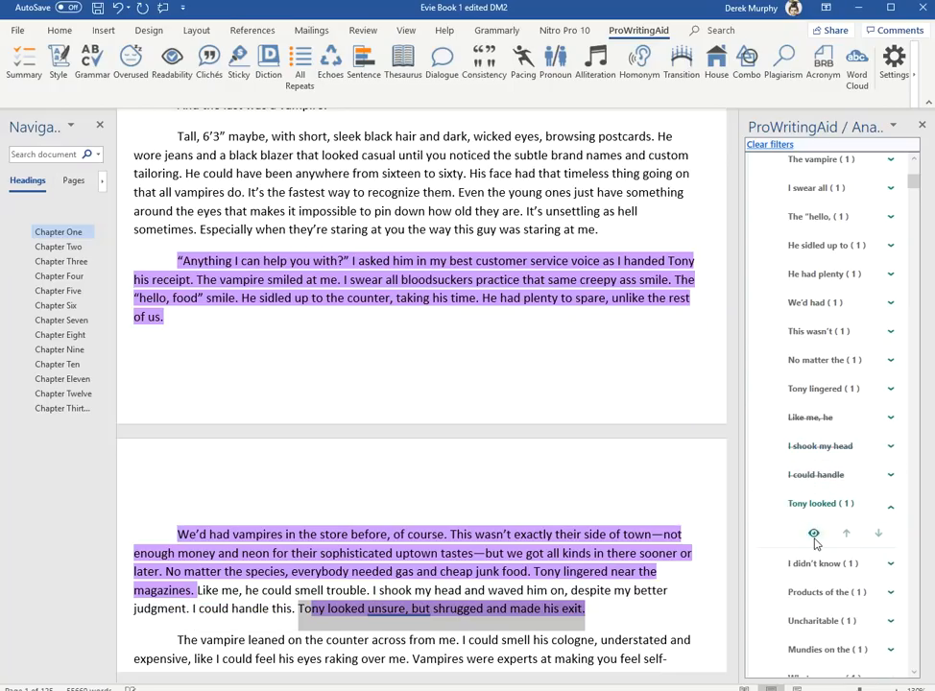
{"action": "left_click", "coordinate": [814, 532]}
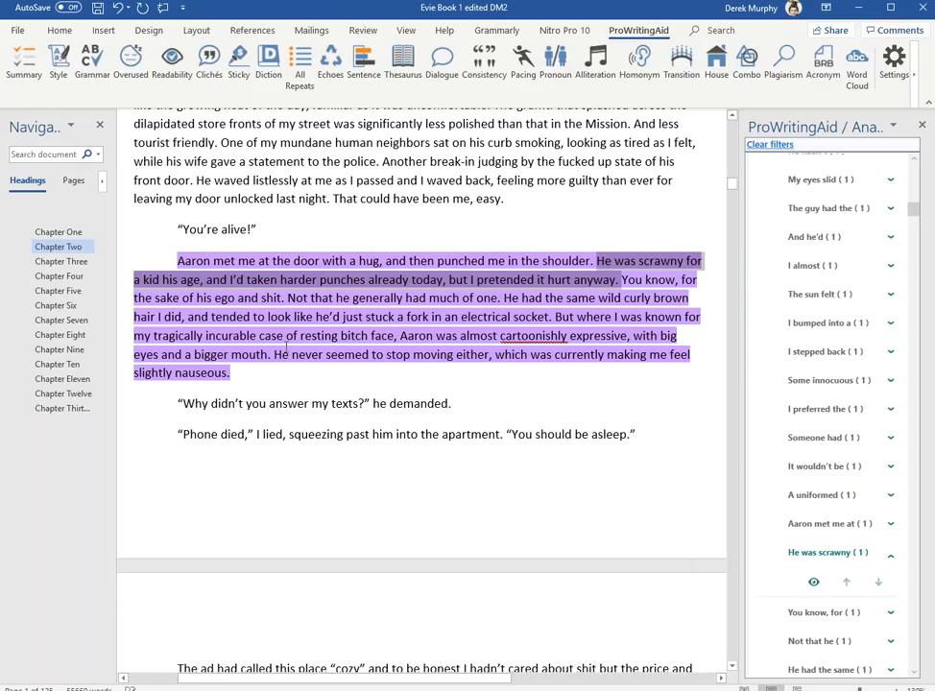
Step: Compare the pacing-highlighted paragraph starting "Aaron met me at" with the surrounding paragraphs in Chapter Two
{"action": "scroll", "coordinate": [286, 349], "scroll_direction": "up", "scroll_amount": 4}
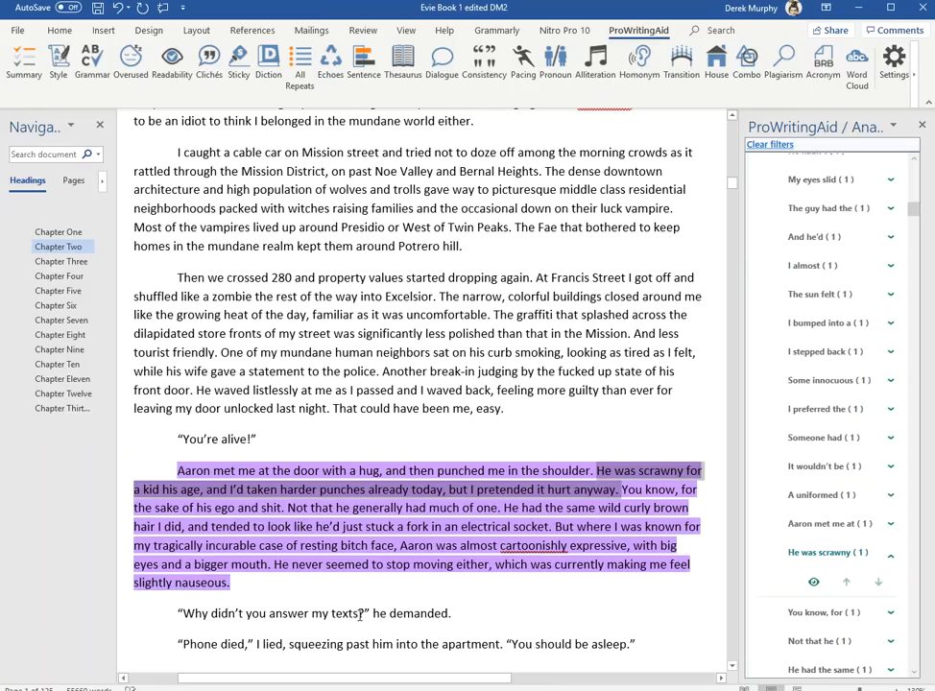
{"action": "scroll", "coordinate": [302, 625], "scroll_direction": "down", "scroll_amount": 2}
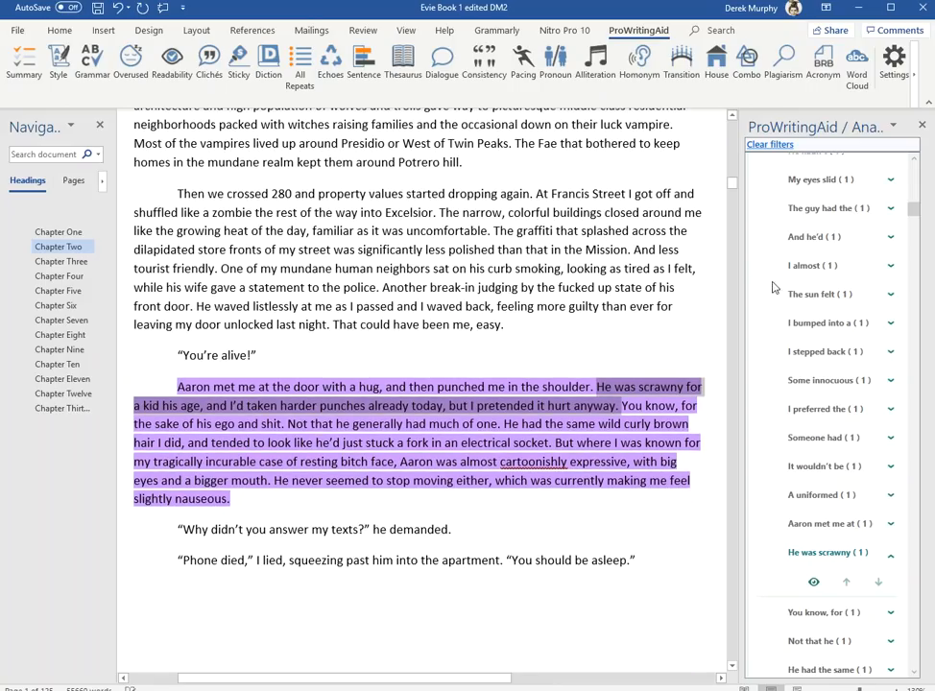
{"action": "scroll", "coordinate": [413, 309], "scroll_direction": "down", "scroll_amount": 6}
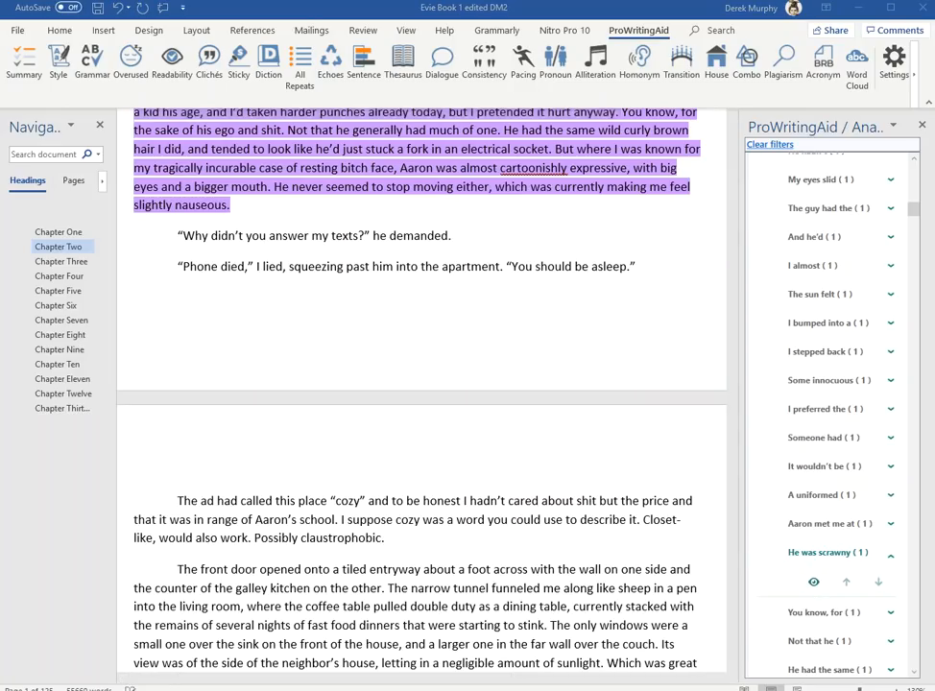
Step: Run the alliteration check on the manuscript and list the four-word alliterations
{"action": "left_click", "coordinate": [599, 67]}
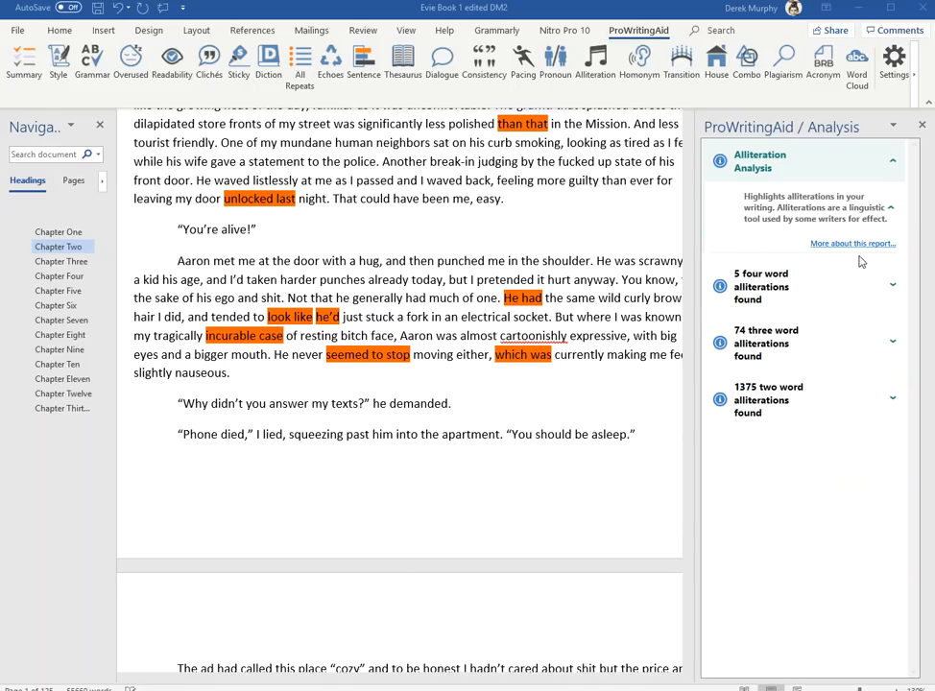
{"action": "left_click", "coordinate": [892, 286]}
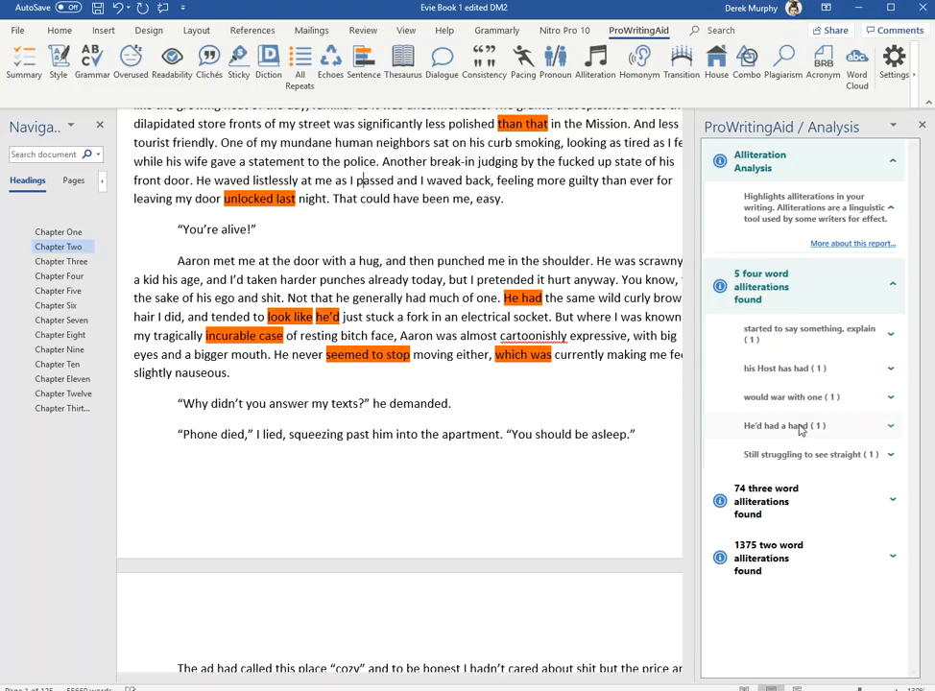
Step: Locate the four-word alliteration "Still struggling to see straight" and the three-word alliteration "smug, suave persona" in the manuscript
{"action": "left_click", "coordinate": [809, 456]}
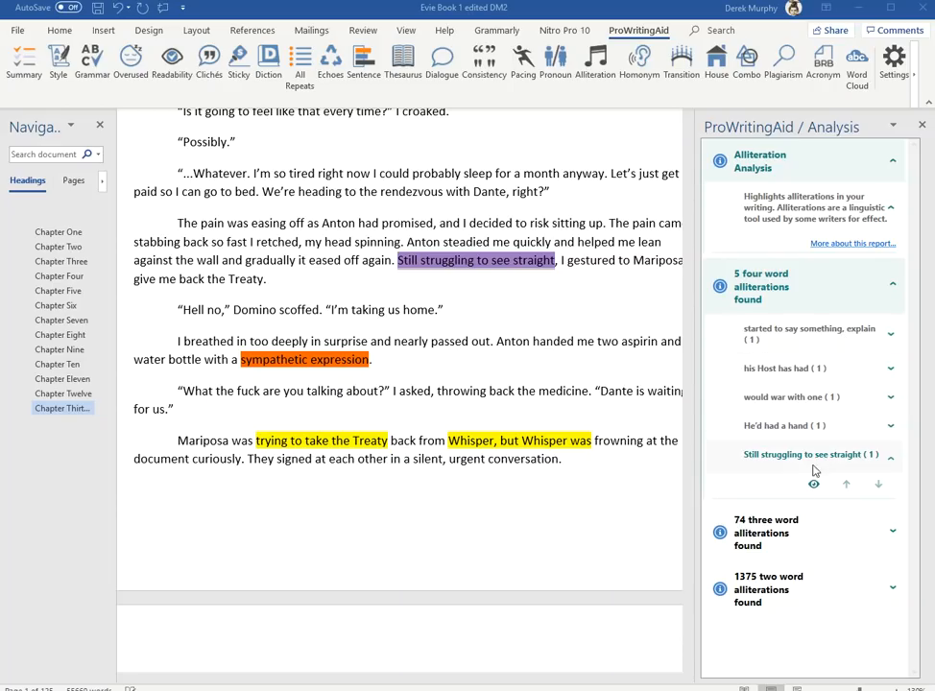
{"action": "left_click", "coordinate": [892, 531]}
{"action": "scroll", "coordinate": [891, 531], "scroll_direction": "down", "scroll_amount": 2}
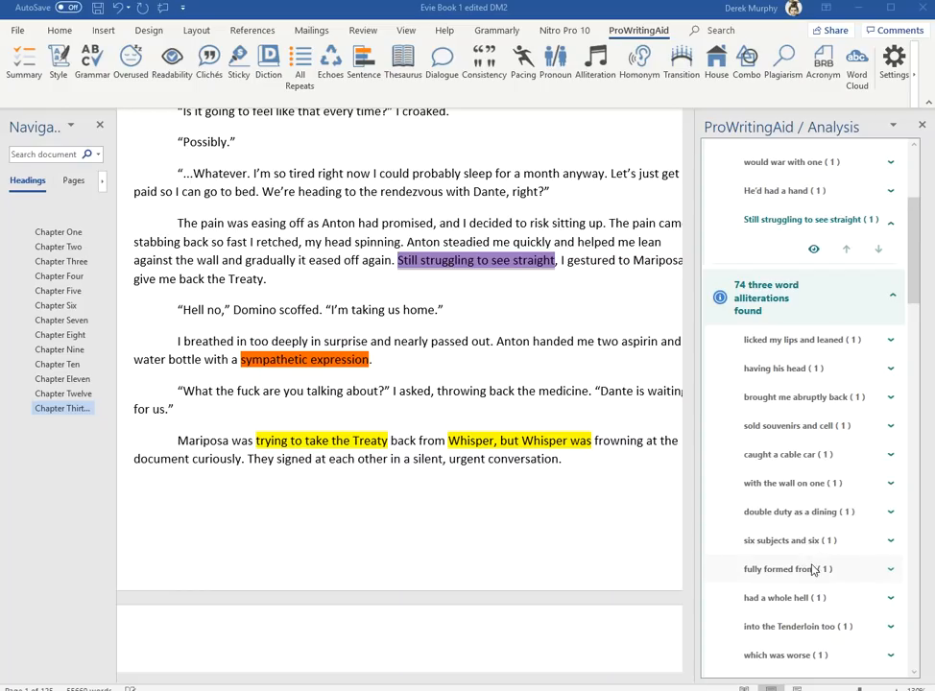
{"action": "scroll", "coordinate": [824, 565], "scroll_direction": "down", "scroll_amount": 5}
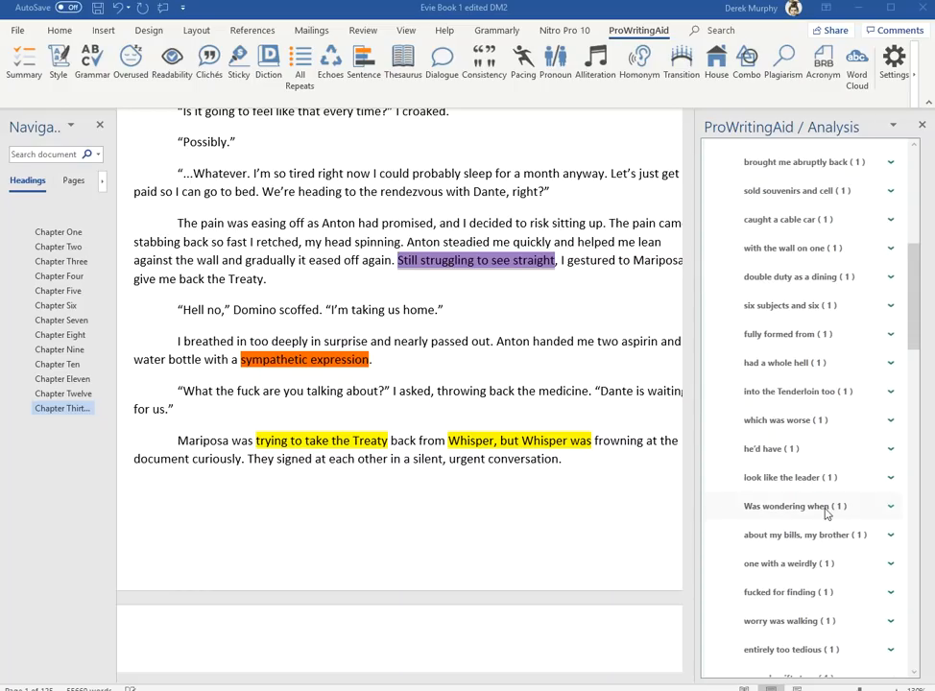
{"action": "scroll", "coordinate": [827, 519], "scroll_direction": "down", "scroll_amount": 2}
{"action": "scroll", "coordinate": [827, 499], "scroll_direction": "down", "scroll_amount": 2}
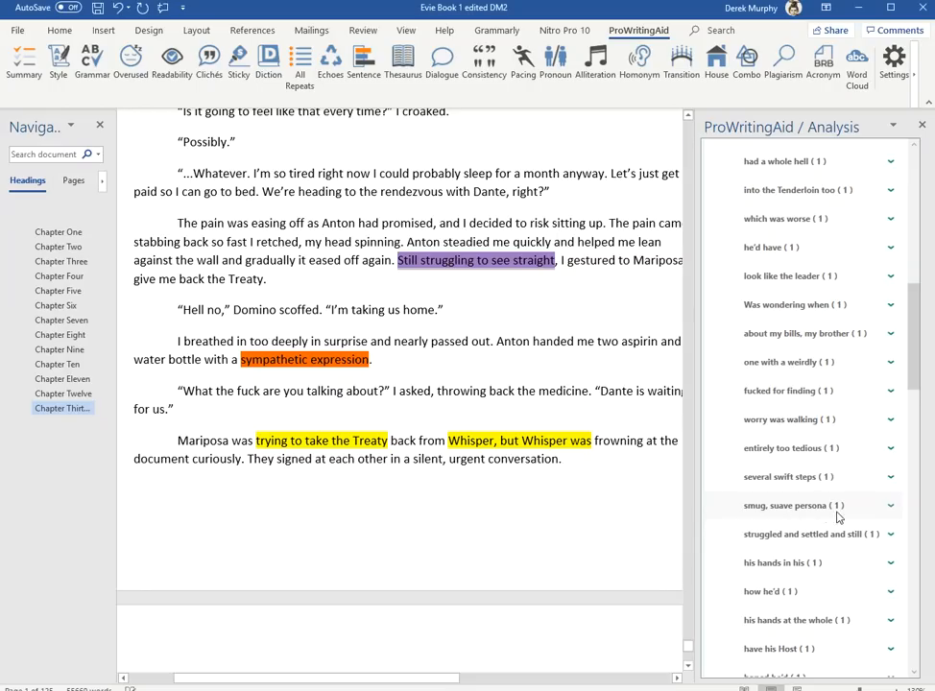
{"action": "left_click", "coordinate": [836, 513]}
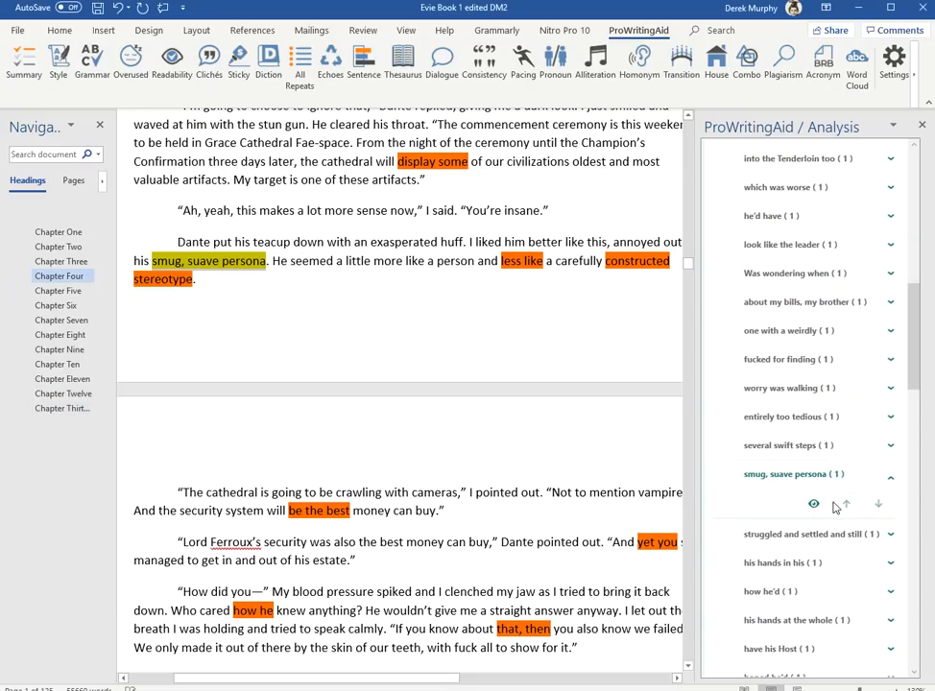
Step: Locate the three-word alliteration "slick, swirls and spills" in the manuscript
{"action": "scroll", "coordinate": [820, 537], "scroll_direction": "down", "scroll_amount": 3}
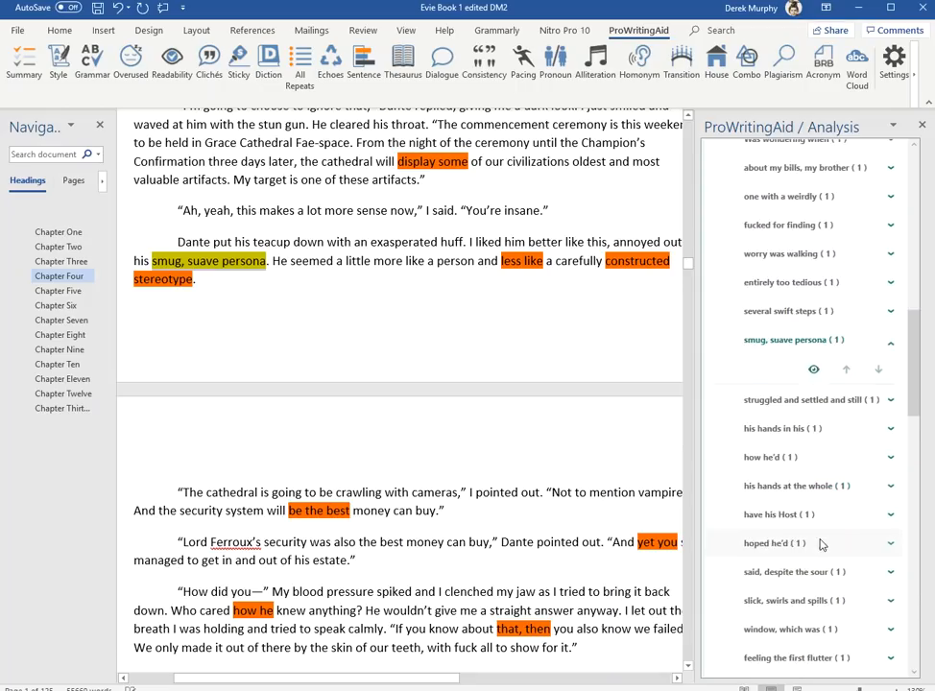
{"action": "scroll", "coordinate": [816, 518], "scroll_direction": "down", "scroll_amount": 2}
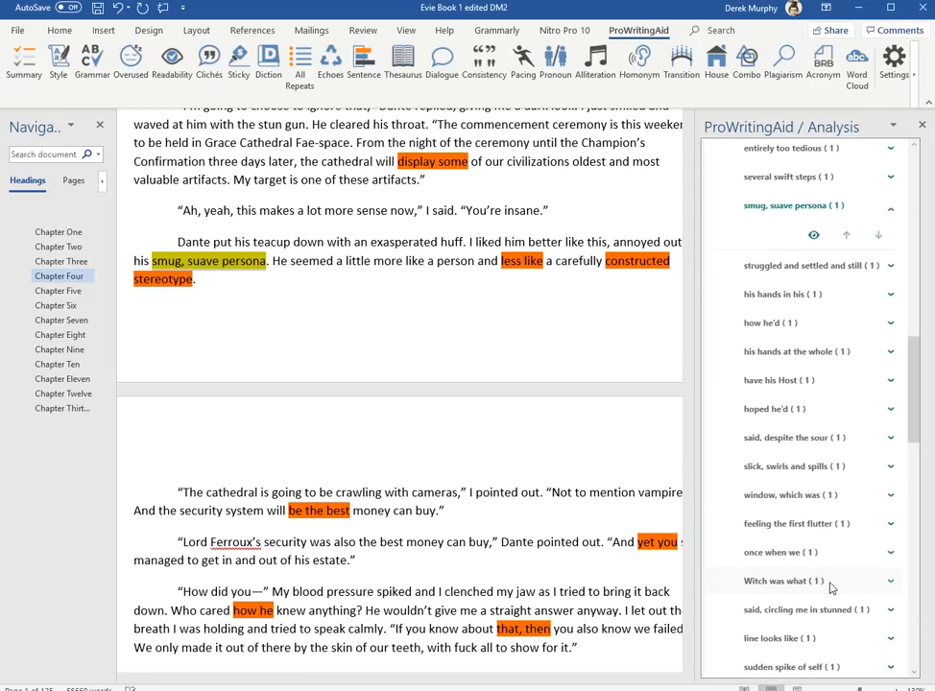
{"action": "left_click", "coordinate": [794, 467]}
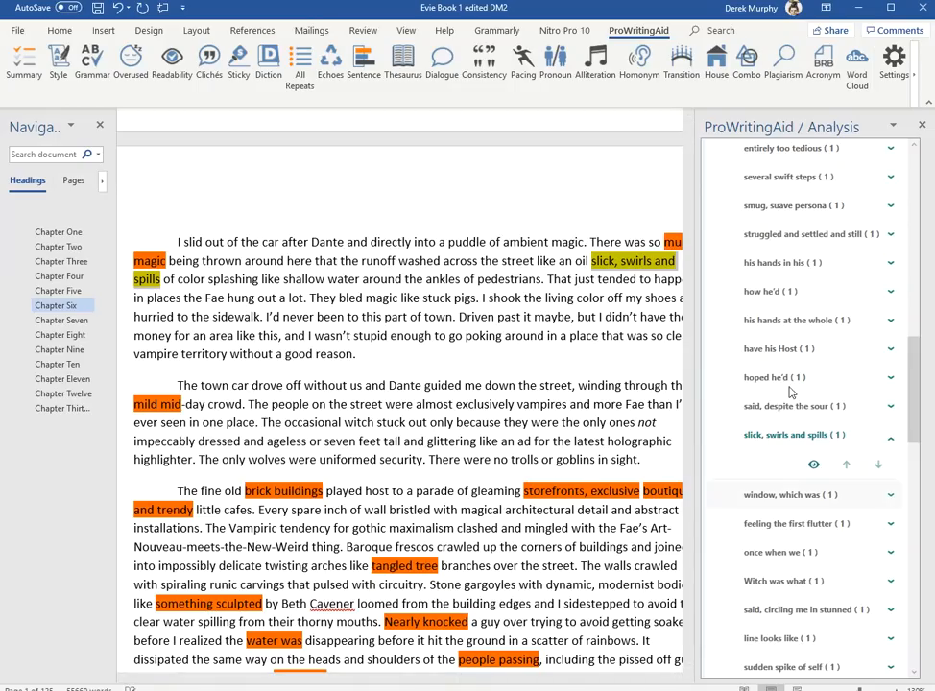
Step: Run the homonym check on the manuscript and look through the list of tagged homonyms
{"action": "left_click", "coordinate": [639, 62]}
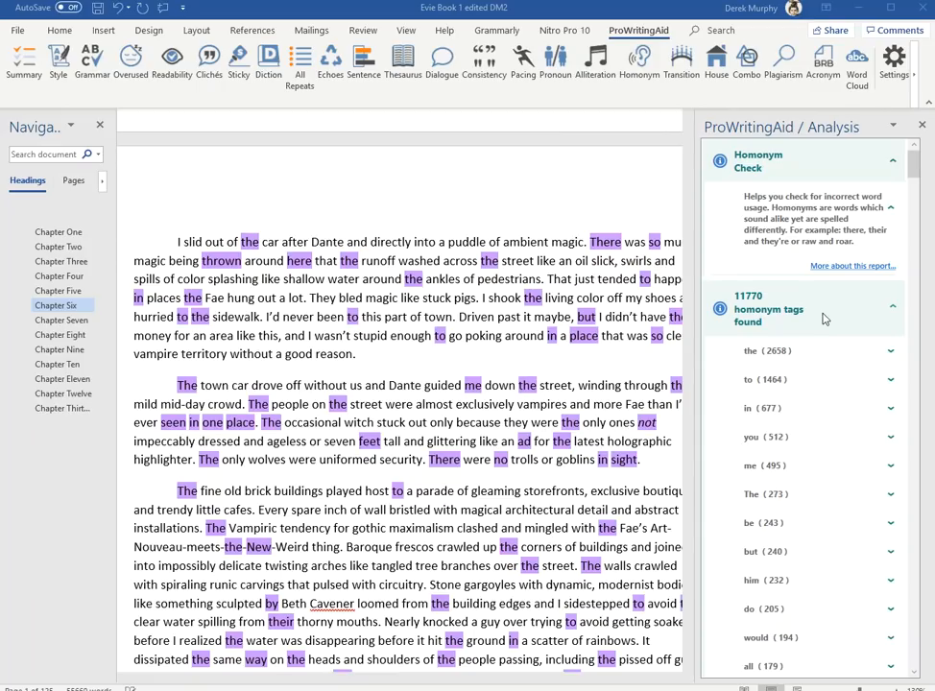
{"action": "scroll", "coordinate": [745, 416], "scroll_direction": "down", "scroll_amount": 5}
{"action": "scroll", "coordinate": [809, 452], "scroll_direction": "up", "scroll_amount": 5}
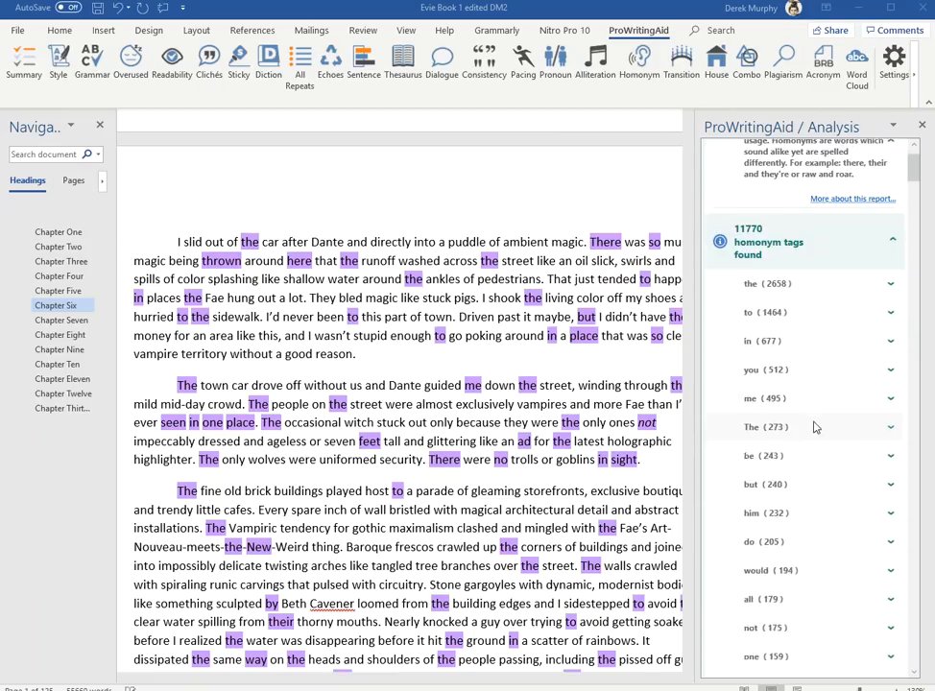